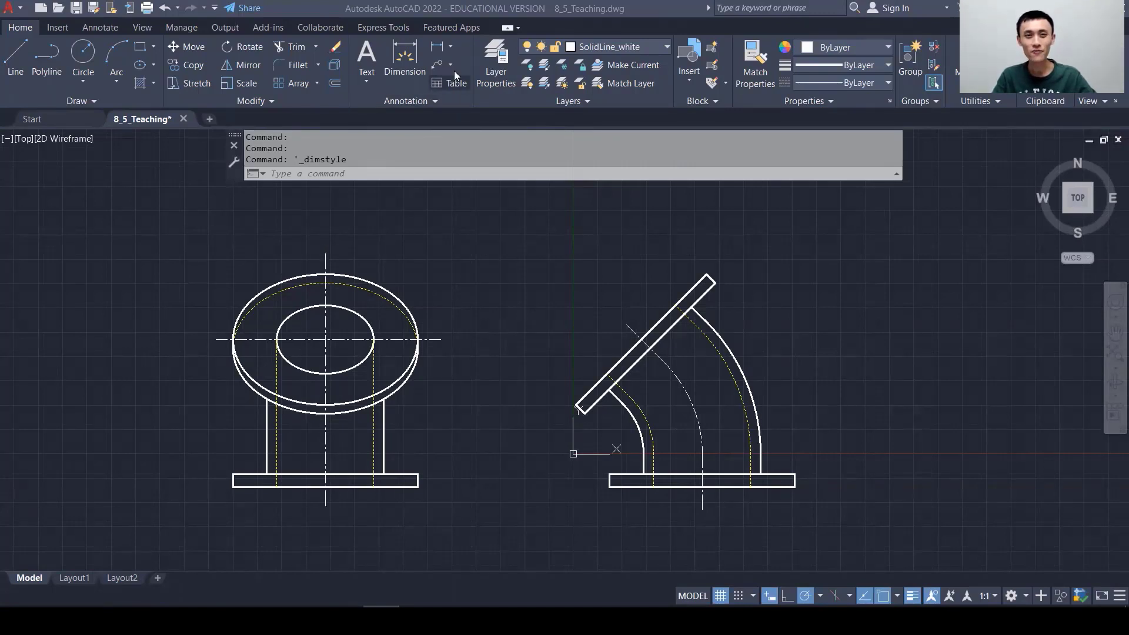
# - Add a horizontal linear dimension across the full width of the inner ellipse, placed above the flange in the front view
pyautogui.click(451, 47)
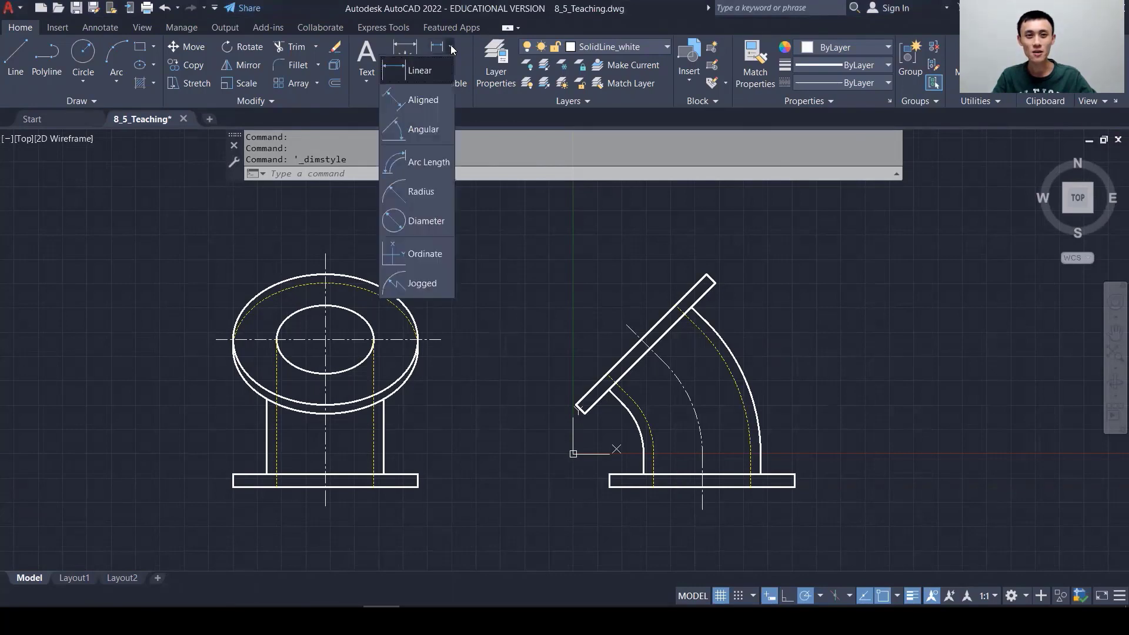
pyautogui.click(432, 73)
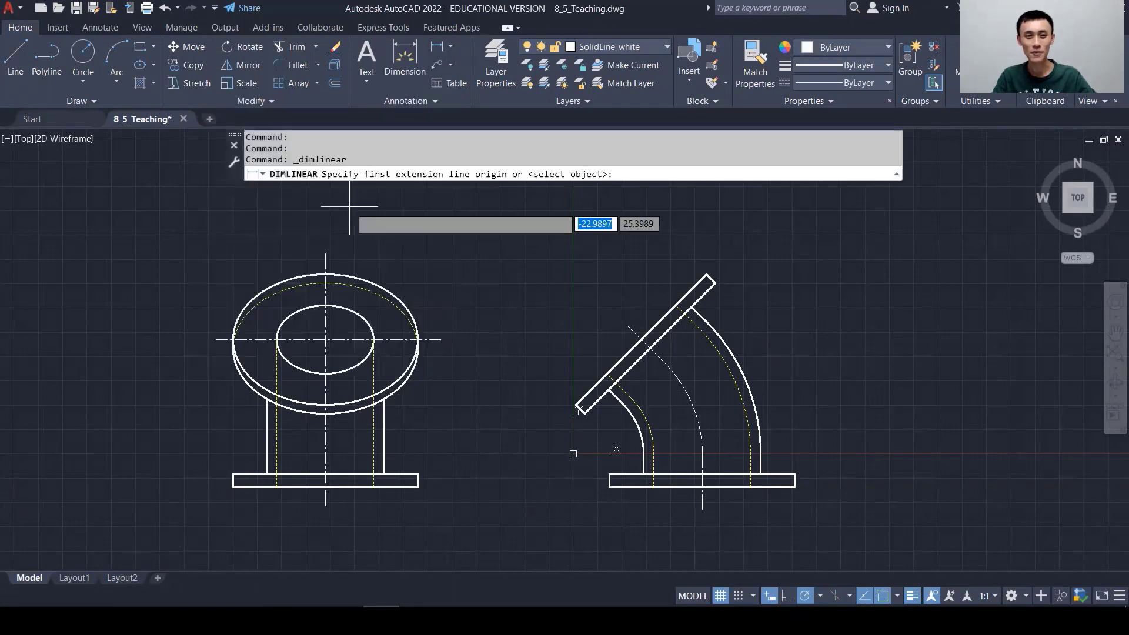
pyautogui.click(277, 339)
pyautogui.click(373, 339)
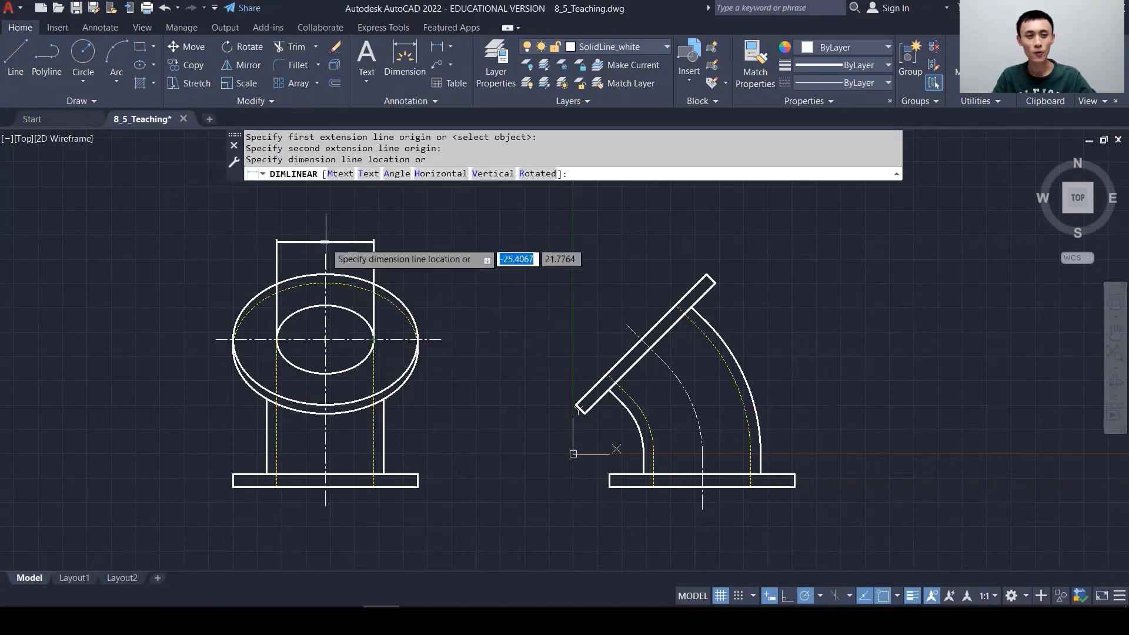
pyautogui.click(323, 231)
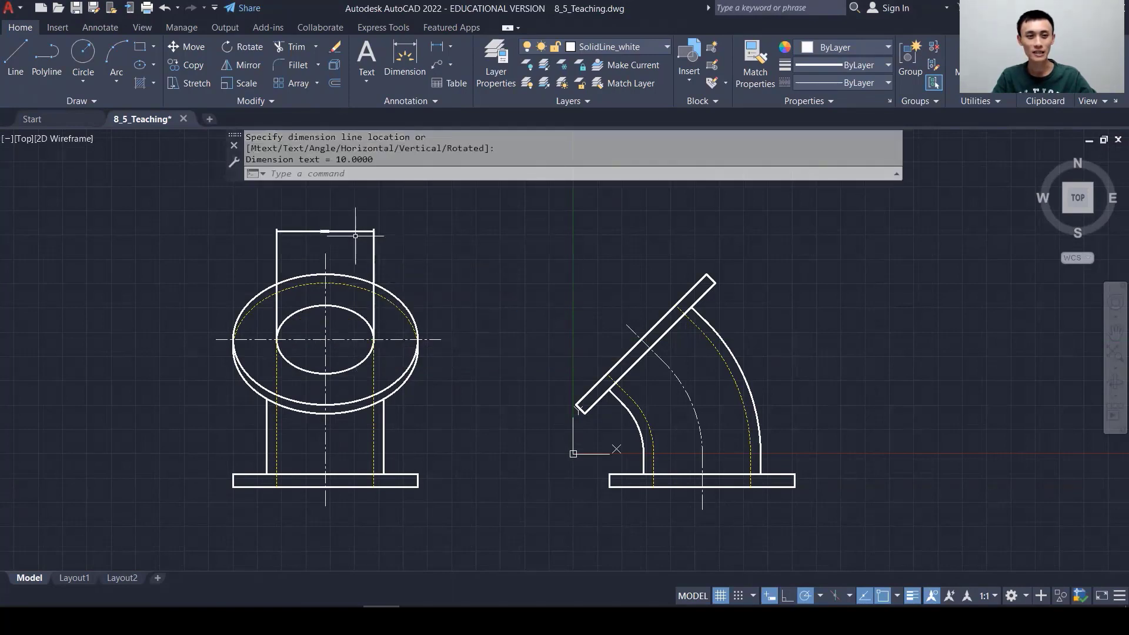
# - Check the text size of the inner ellipse's width dimension, and delete that dimension
pyautogui.scroll(10, 318, 233)
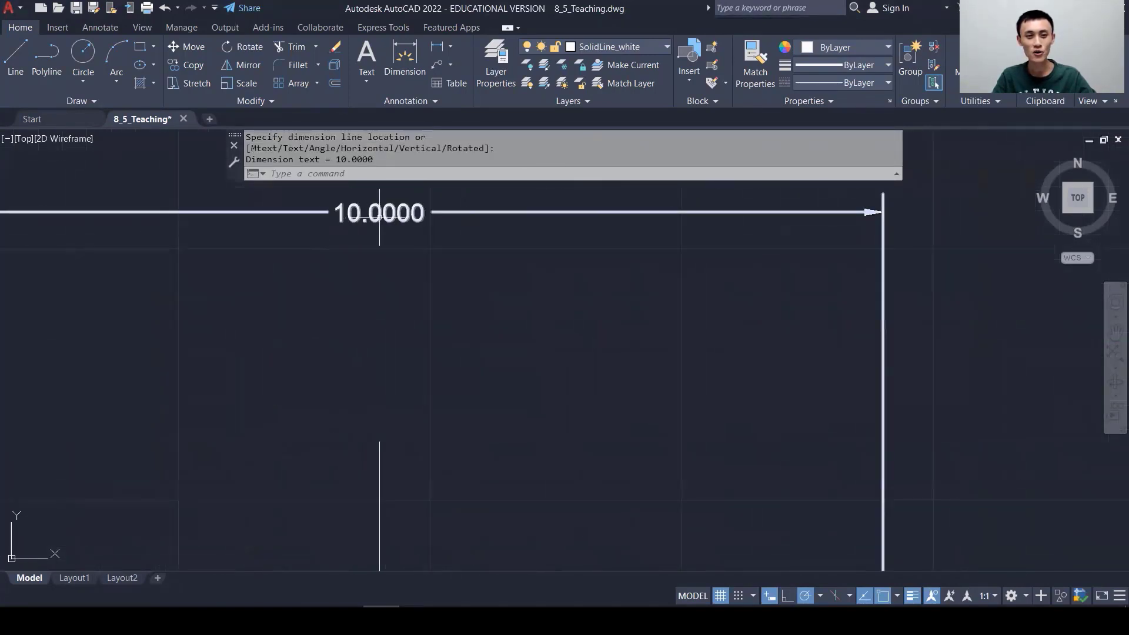
pyautogui.scroll(-5, 447, 220)
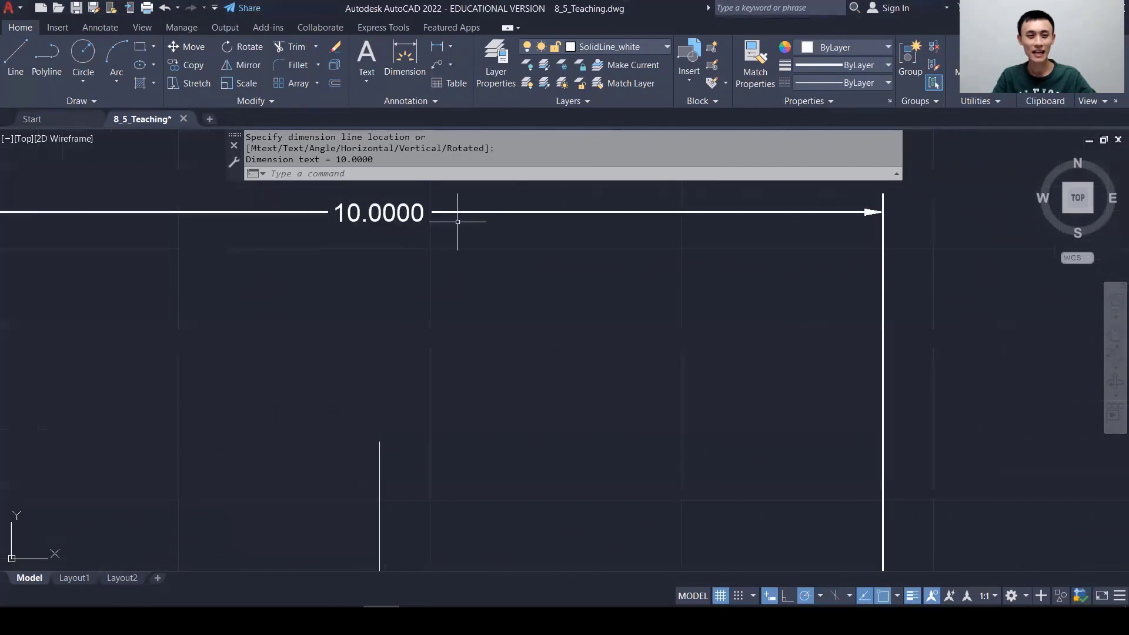
pyautogui.scroll(-2, 458, 221)
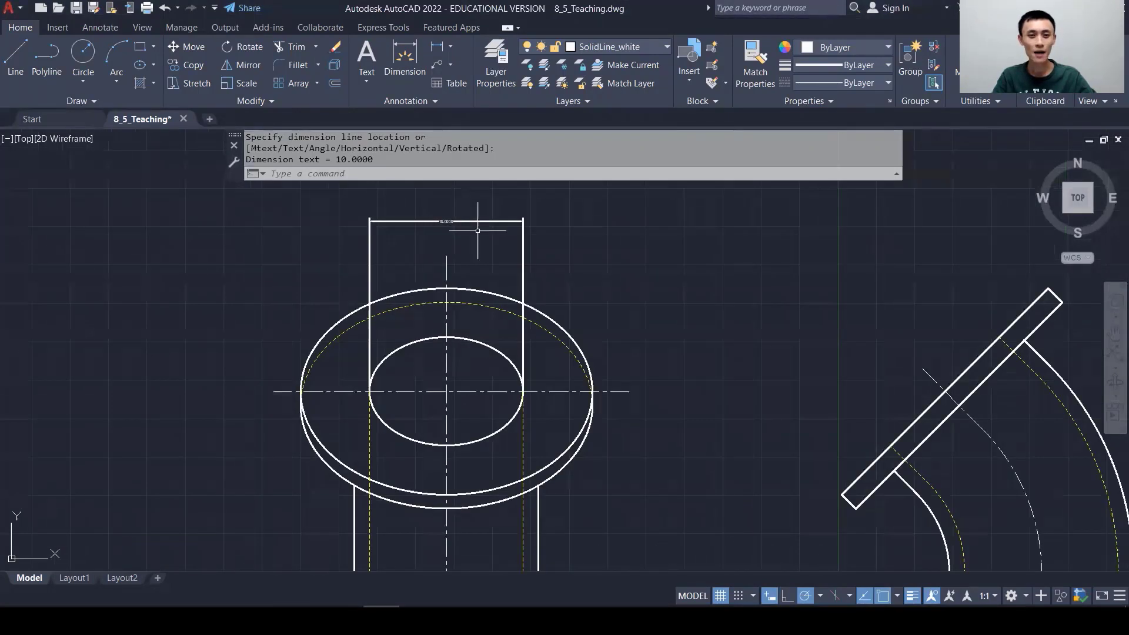
pyautogui.click(522, 238)
pyautogui.press('Escape')
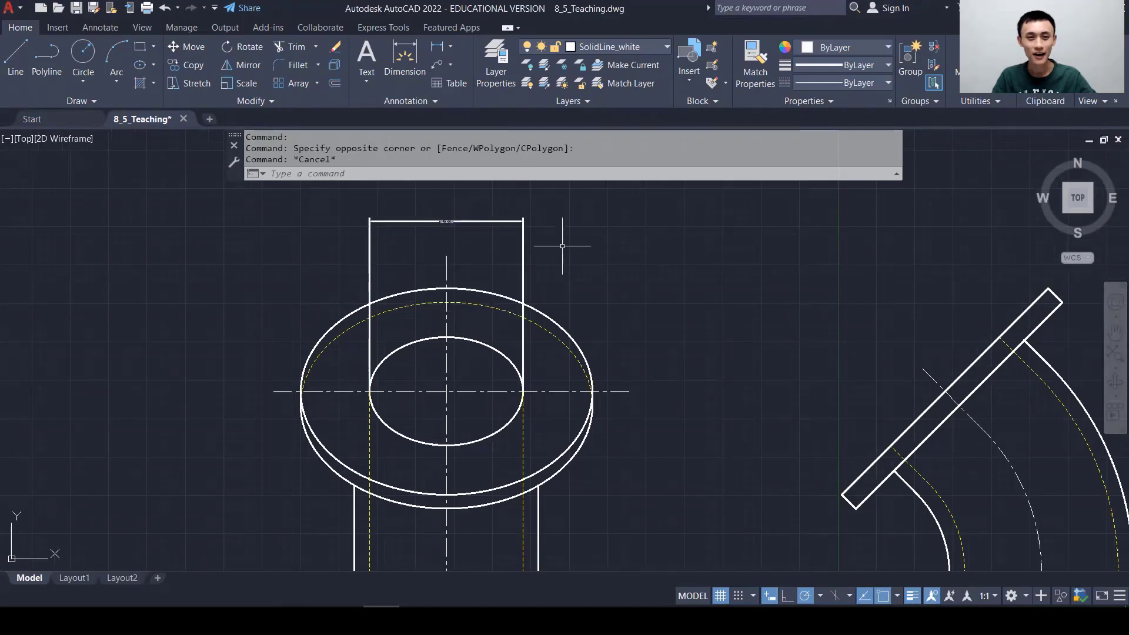
pyautogui.click(522, 241)
pyautogui.press('Delete')
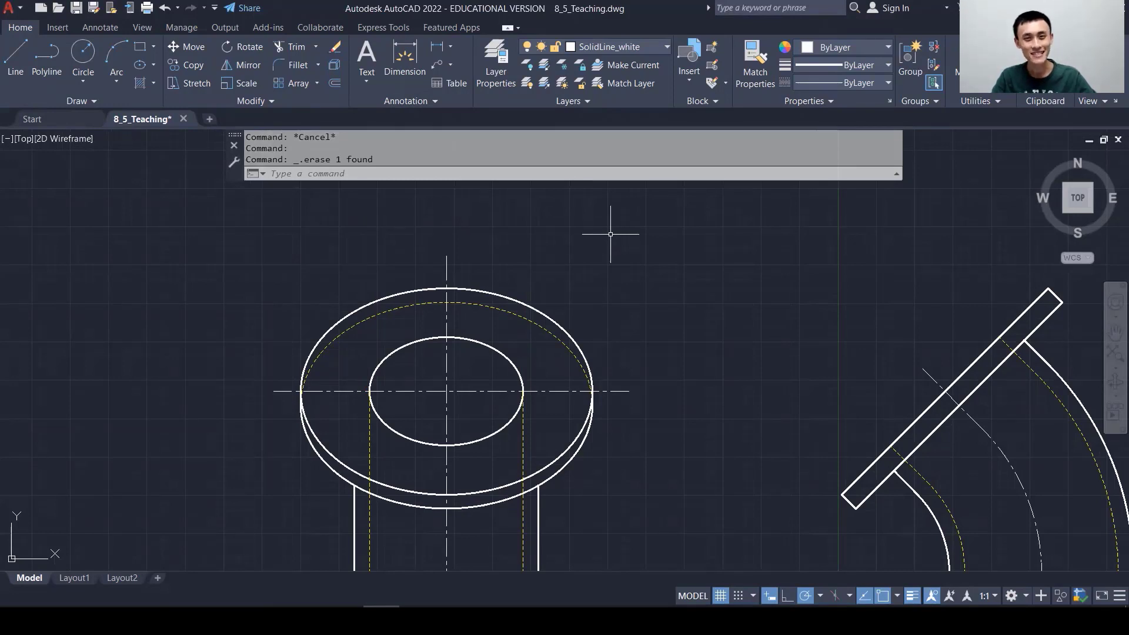
# - Create a new dimension style named Arcgutectural, based on Standard and used for all dimensions
pyautogui.click(402, 103)
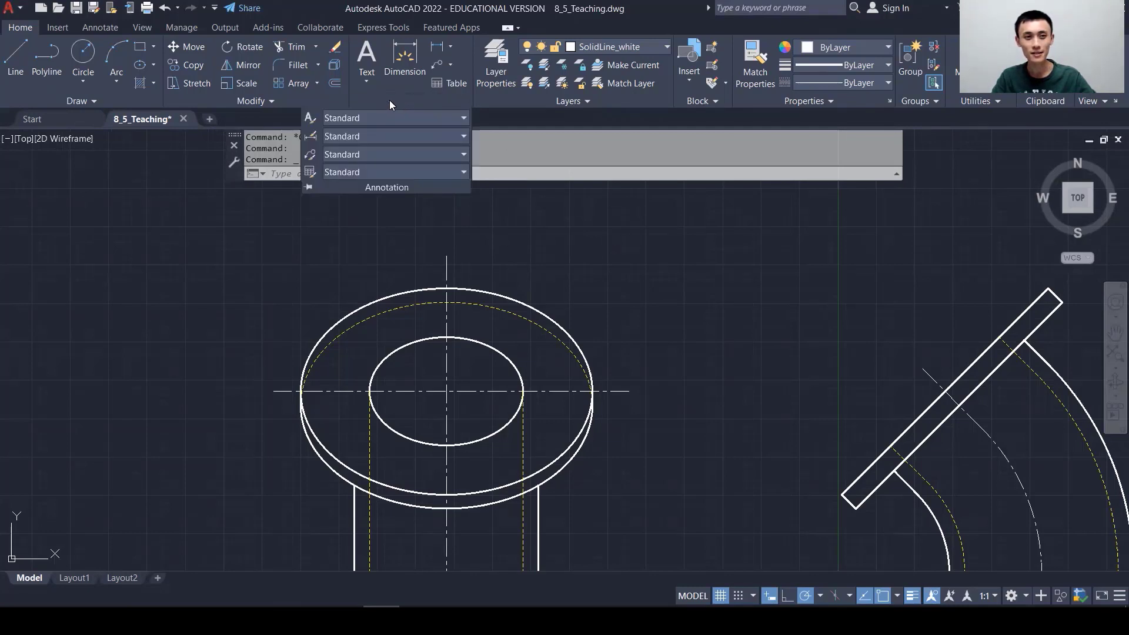
pyautogui.click(310, 141)
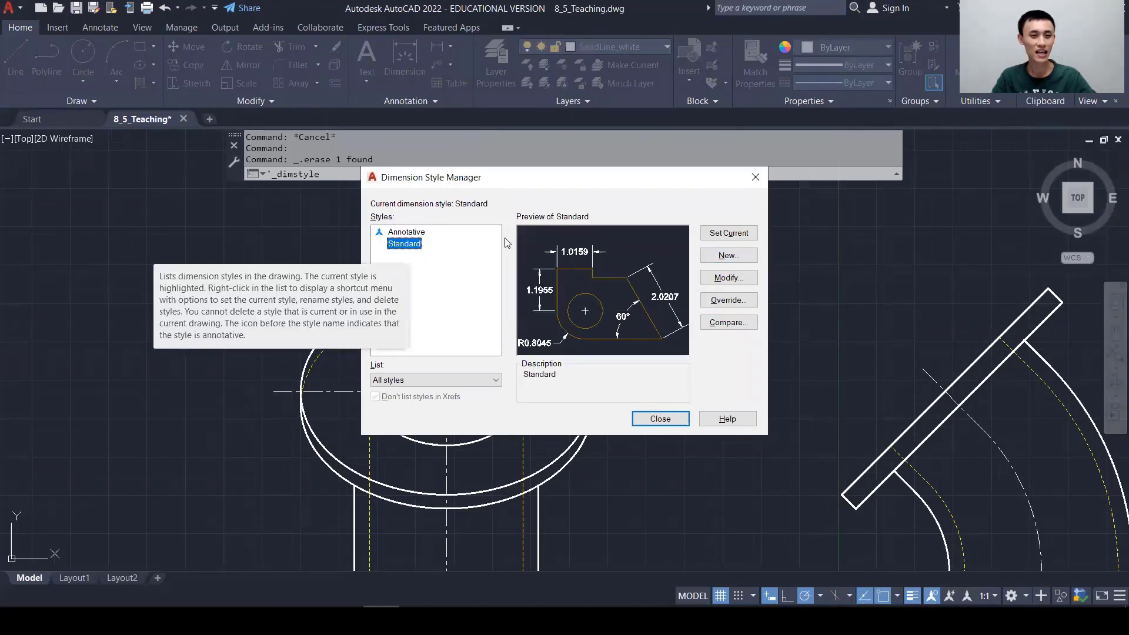
pyautogui.click(718, 258)
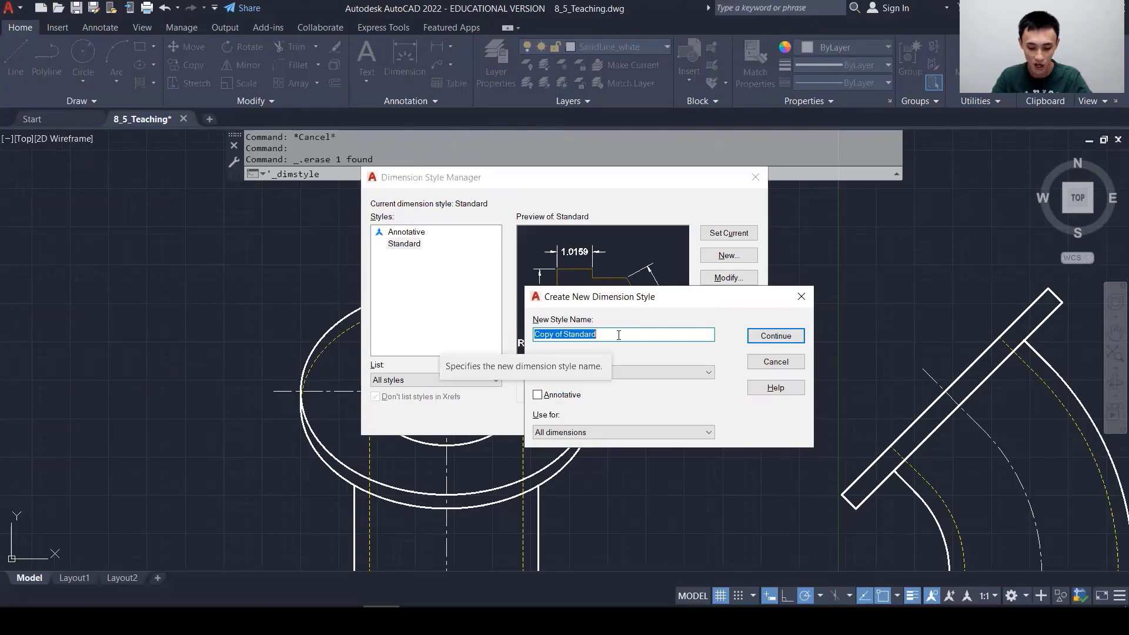
pyautogui.write('Arcgutectural')
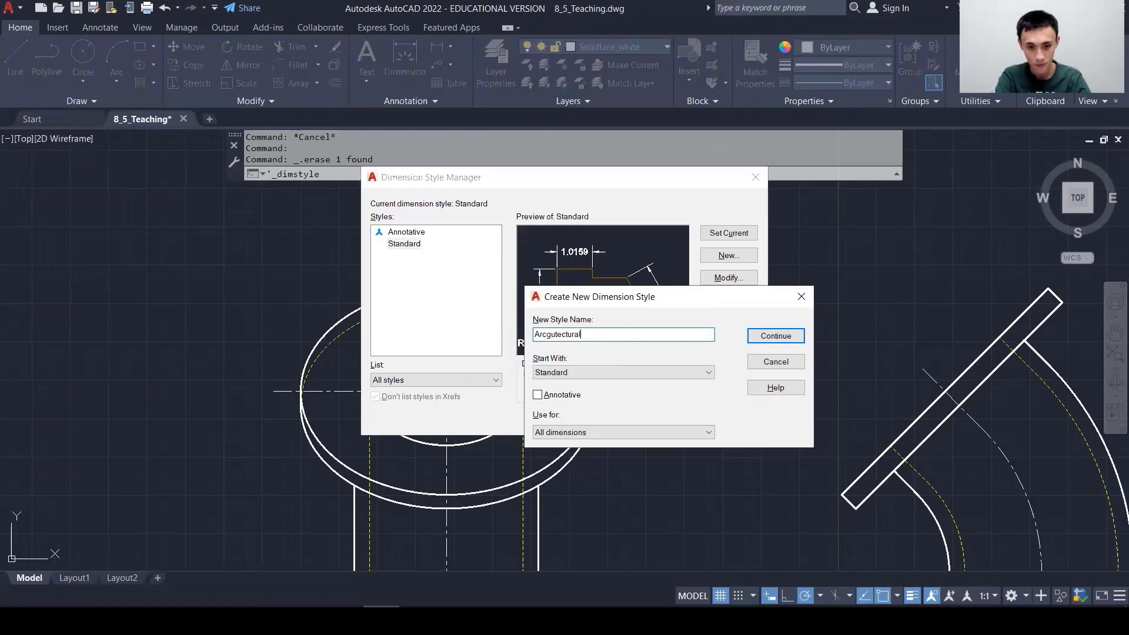
pyautogui.click(771, 336)
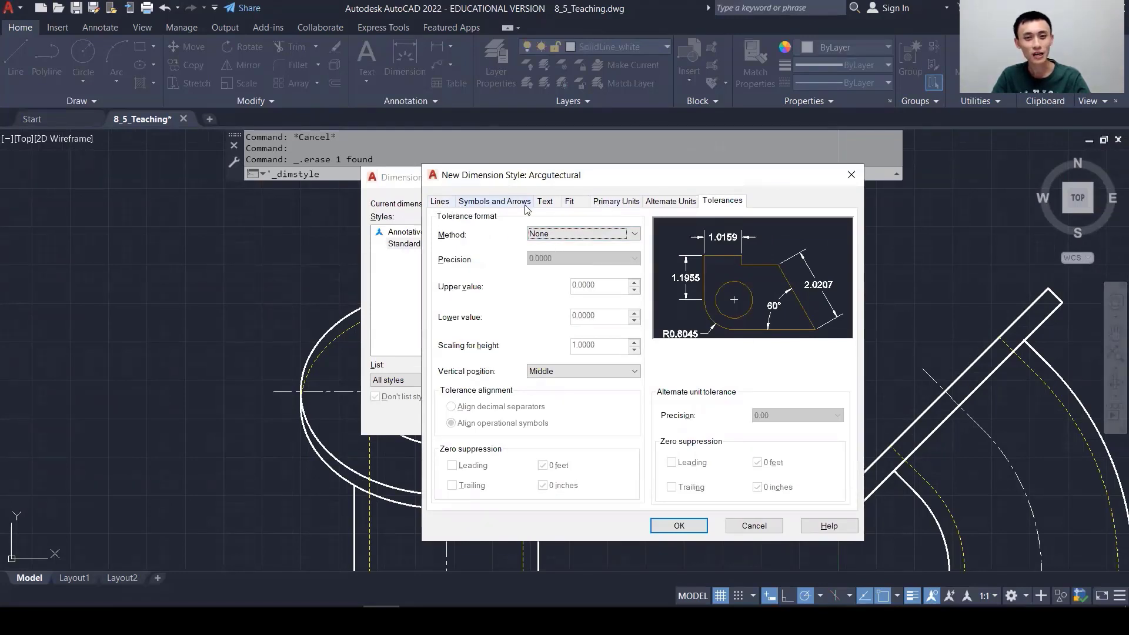
# - Review the new dimension style's settings for lines, symbols and arrows, text, fit and primary units
pyautogui.click(442, 202)
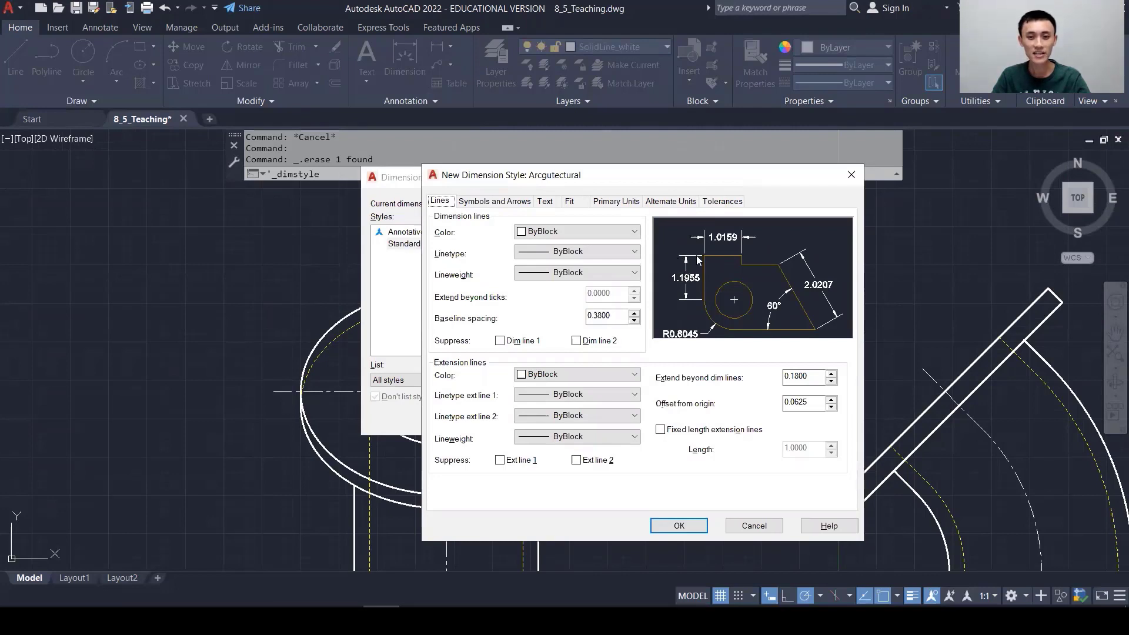
pyautogui.click(484, 202)
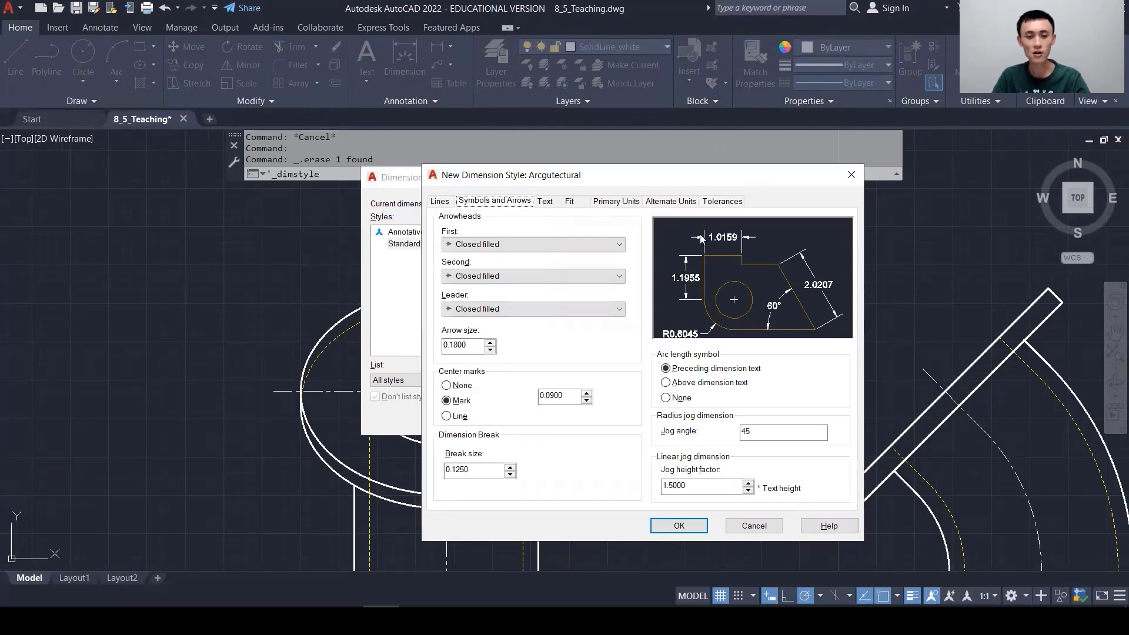
pyautogui.click(546, 207)
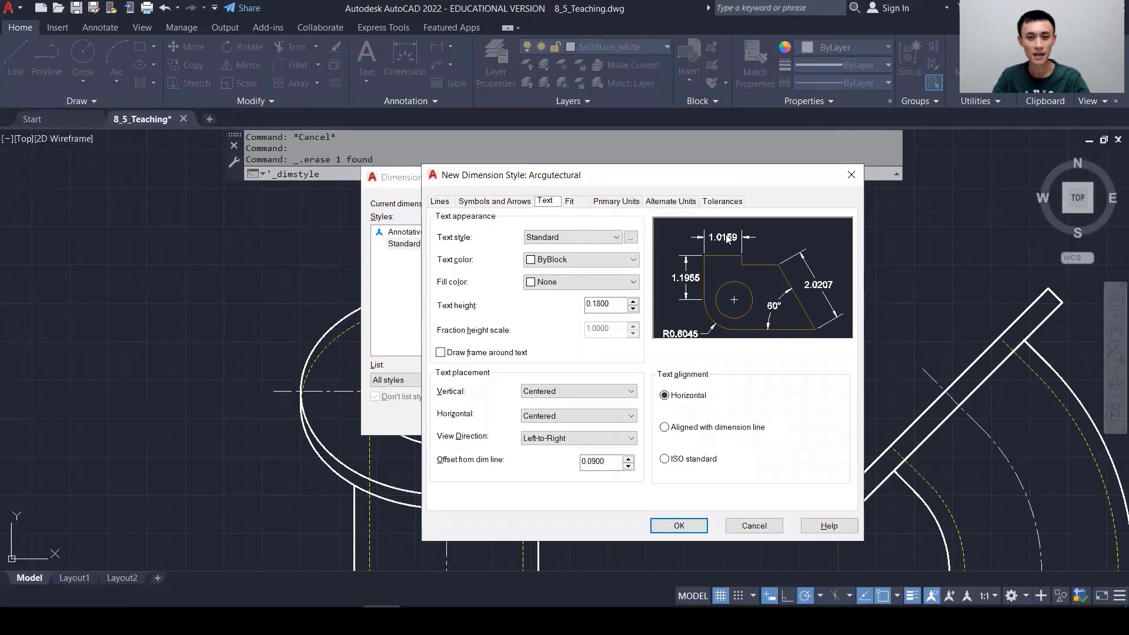
pyautogui.click(569, 202)
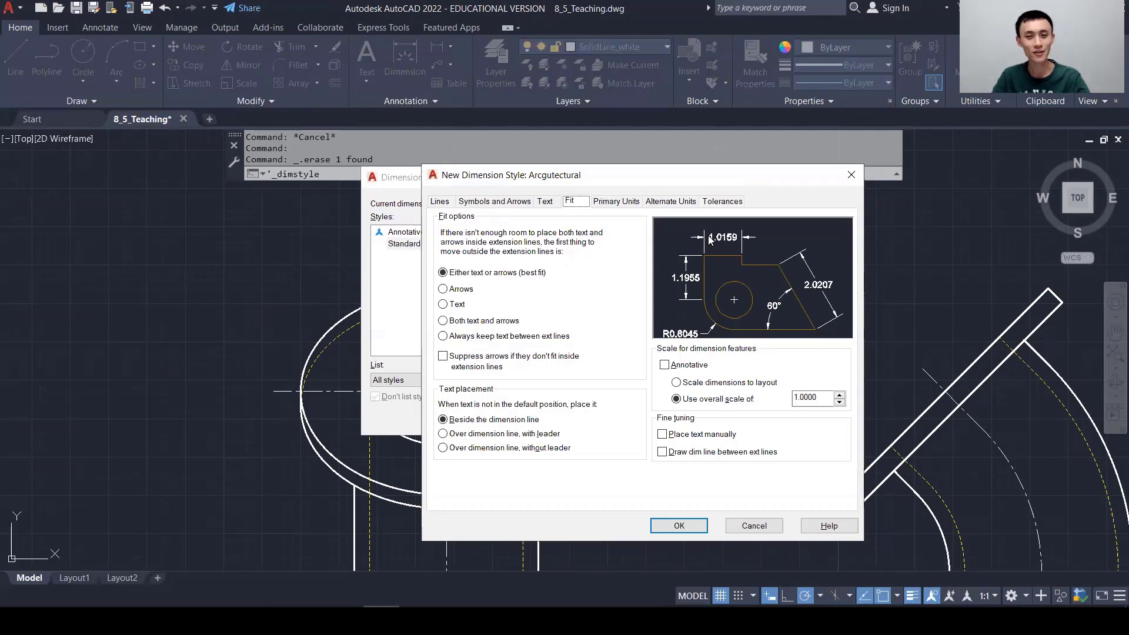
pyautogui.click(612, 203)
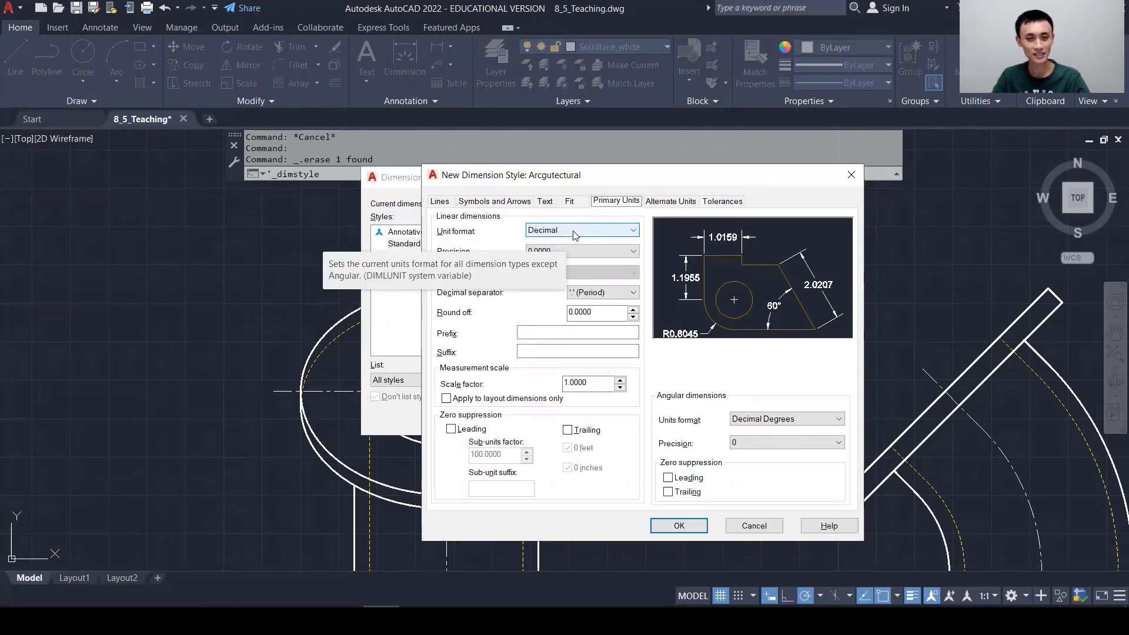
# - Try suppressing dimension lines 1 and 2 in the new style, and restore both
pyautogui.click(440, 202)
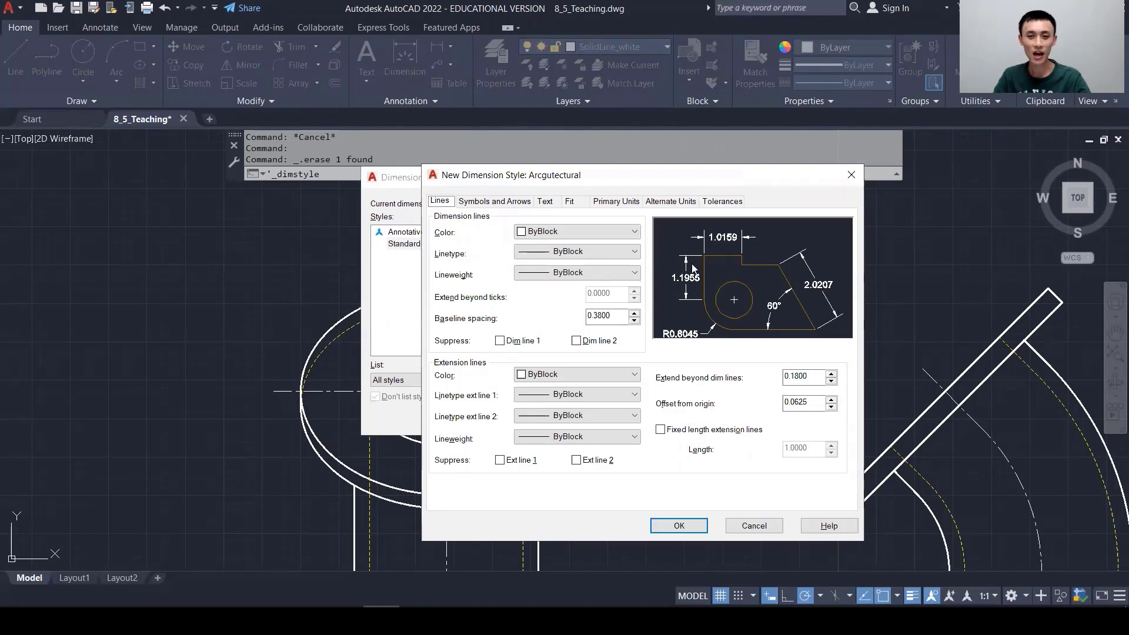
pyautogui.click(500, 341)
pyautogui.click(576, 341)
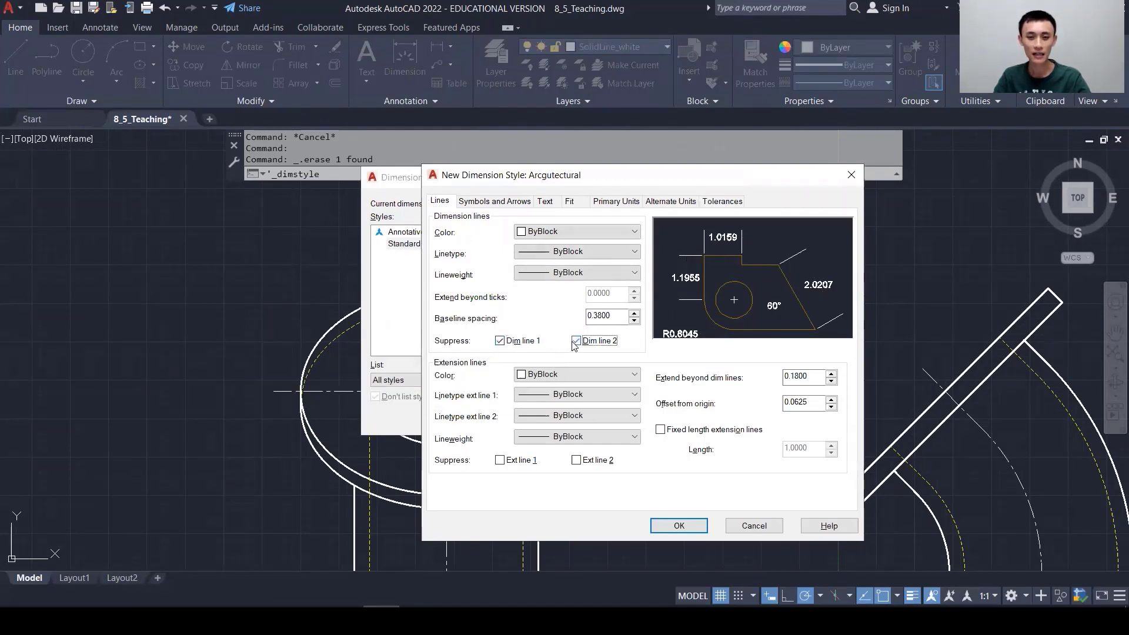
pyautogui.click(576, 341)
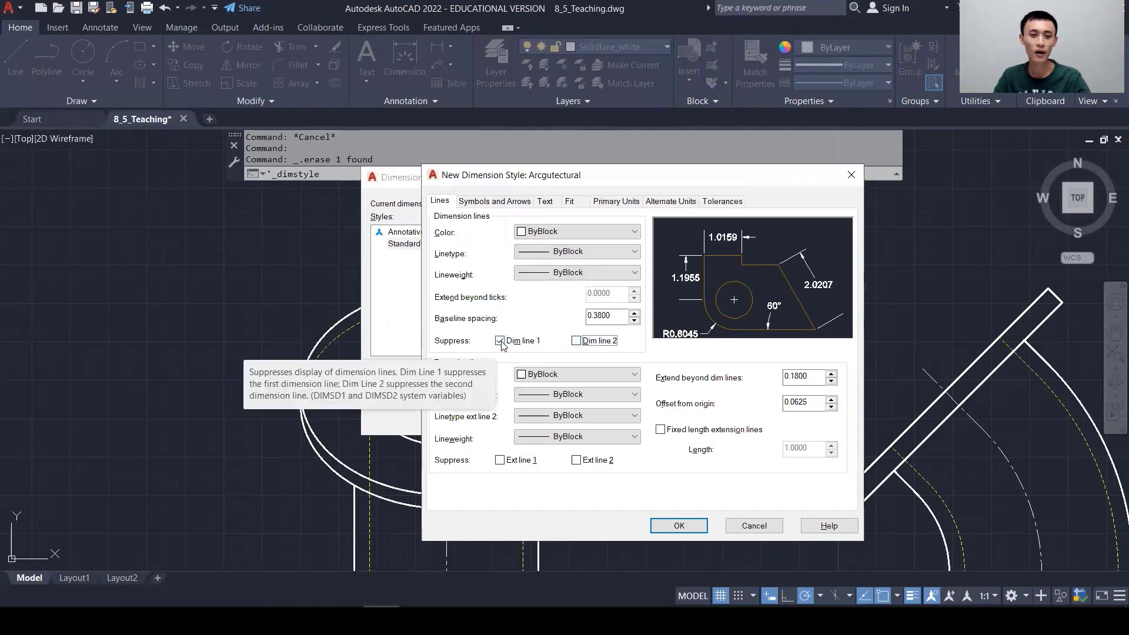
pyautogui.click(500, 341)
pyautogui.click(500, 341)
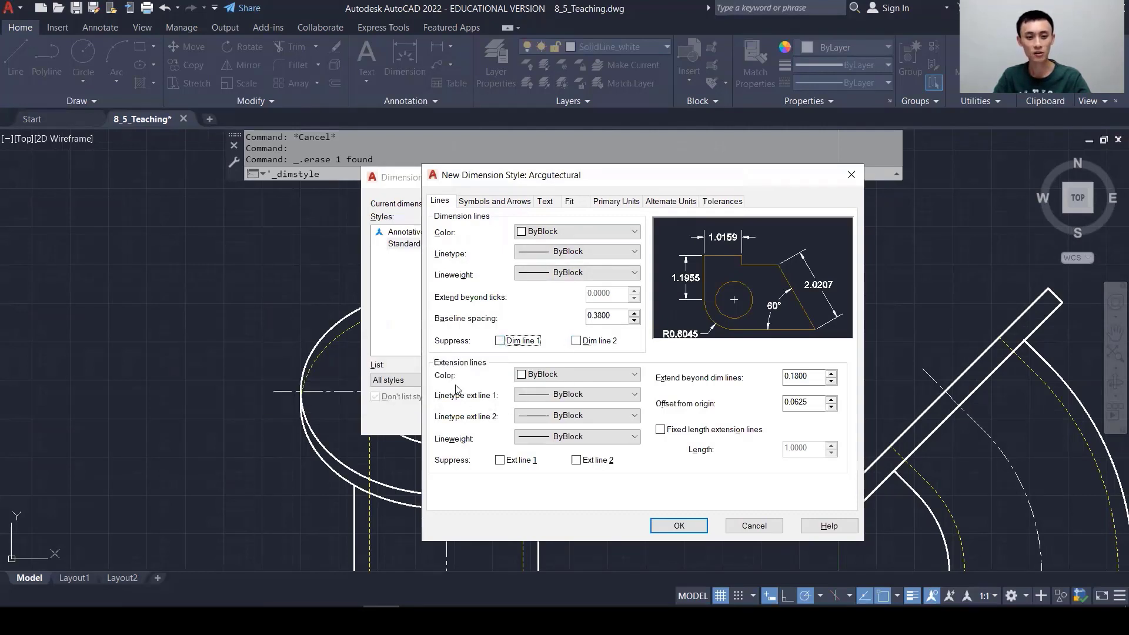
# - Try suppressing extension lines 1 and 2 in the new style, and restore both
pyautogui.click(500, 460)
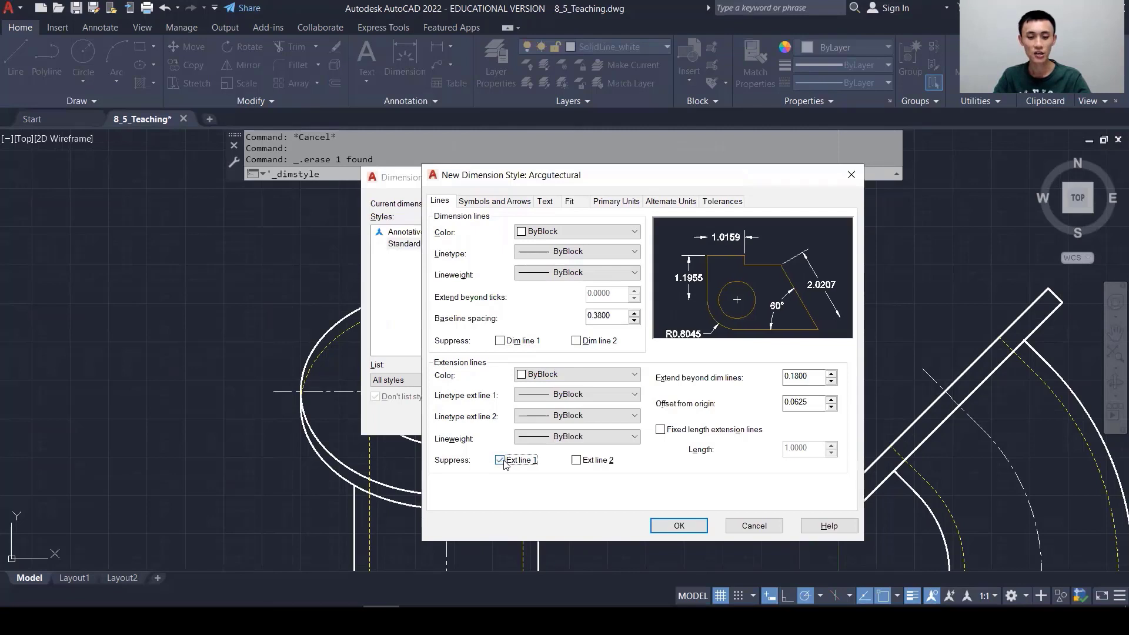
pyautogui.click(577, 461)
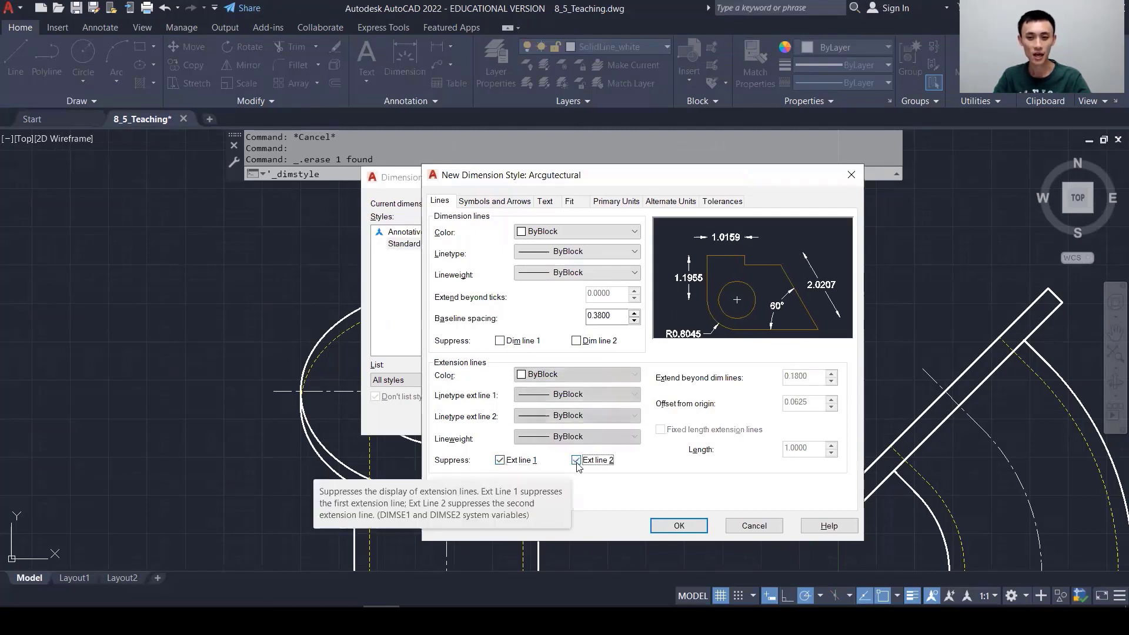
pyautogui.click(576, 461)
pyautogui.click(500, 460)
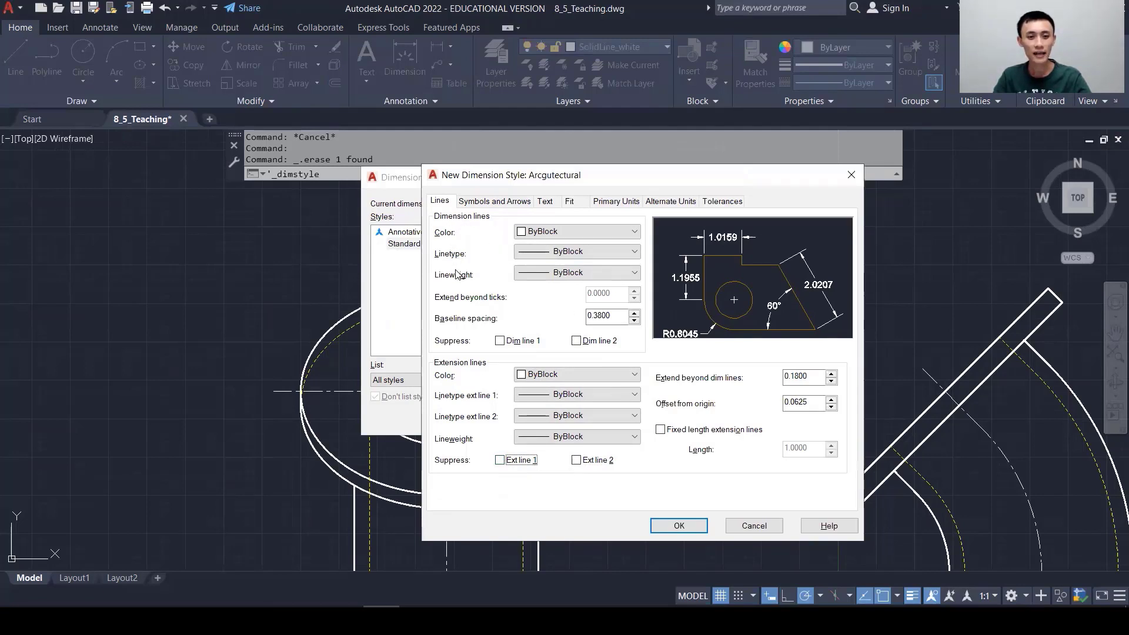
# - Set the new style's extension lines to extend 0.8 beyond the dimension lines
pyautogui.click(621, 234)
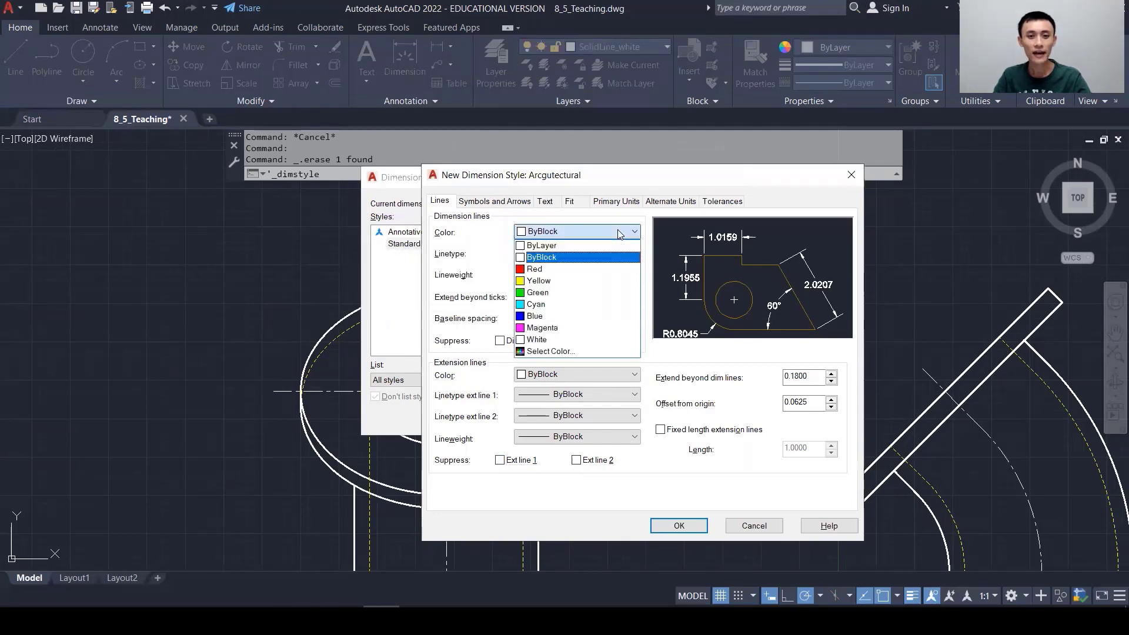
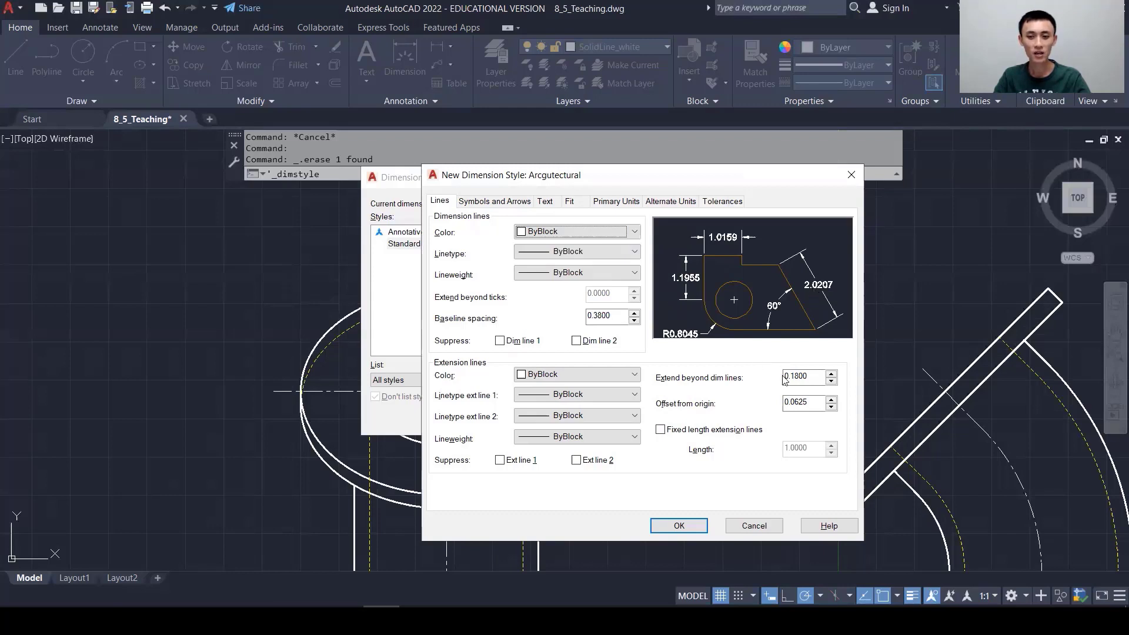
pyautogui.moveTo(791, 376); pyautogui.dragTo(777, 373)
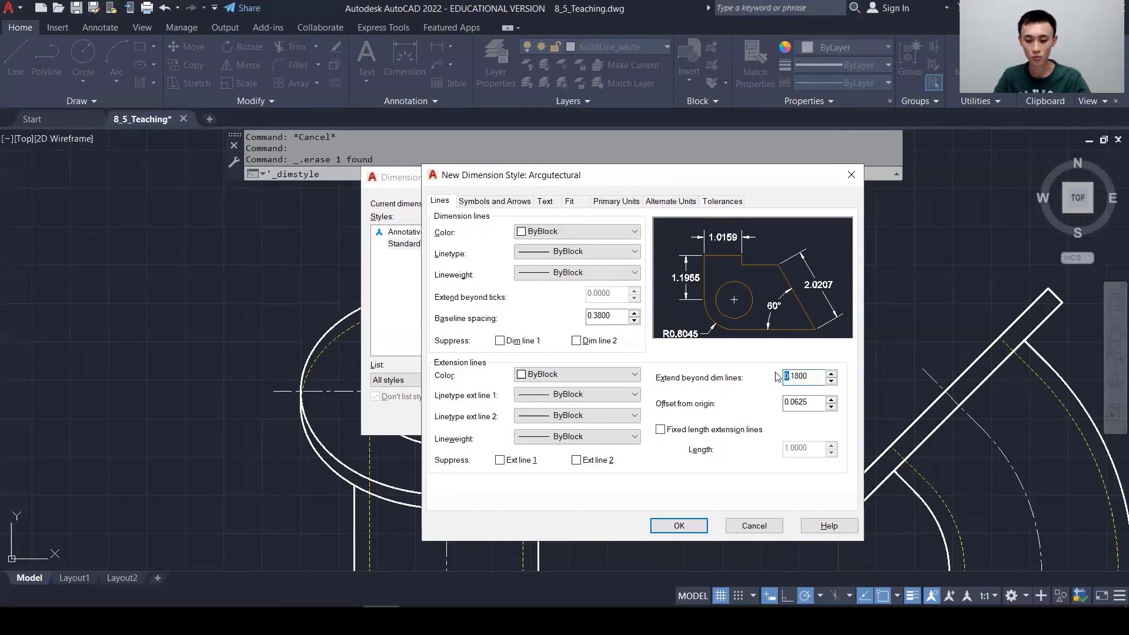
pyautogui.write('1')
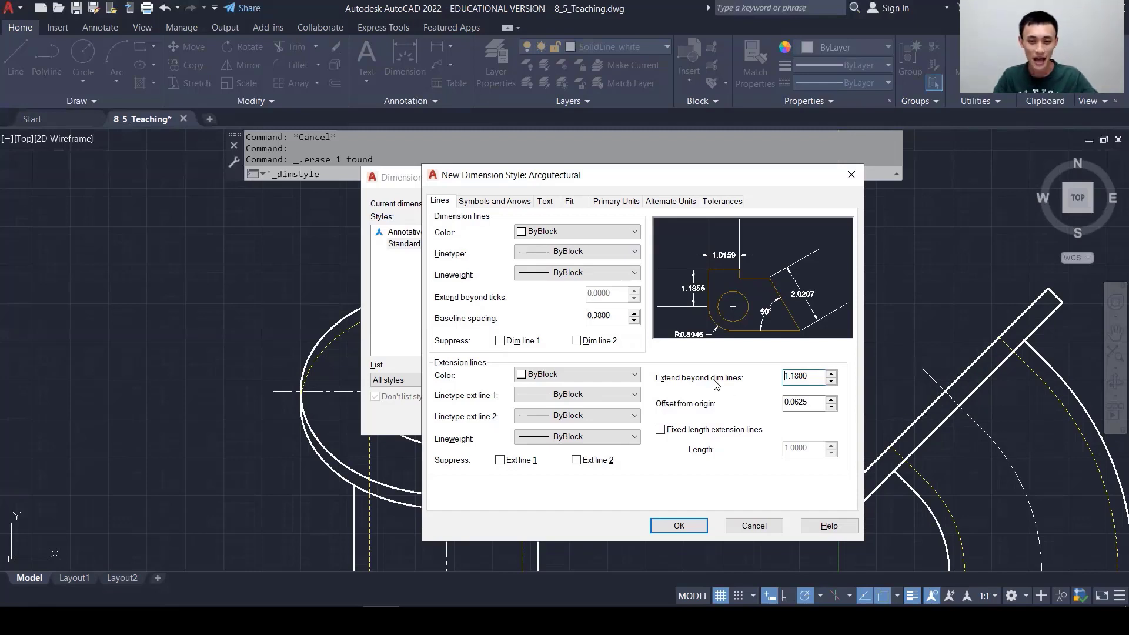
pyautogui.doubleClick(817, 379)
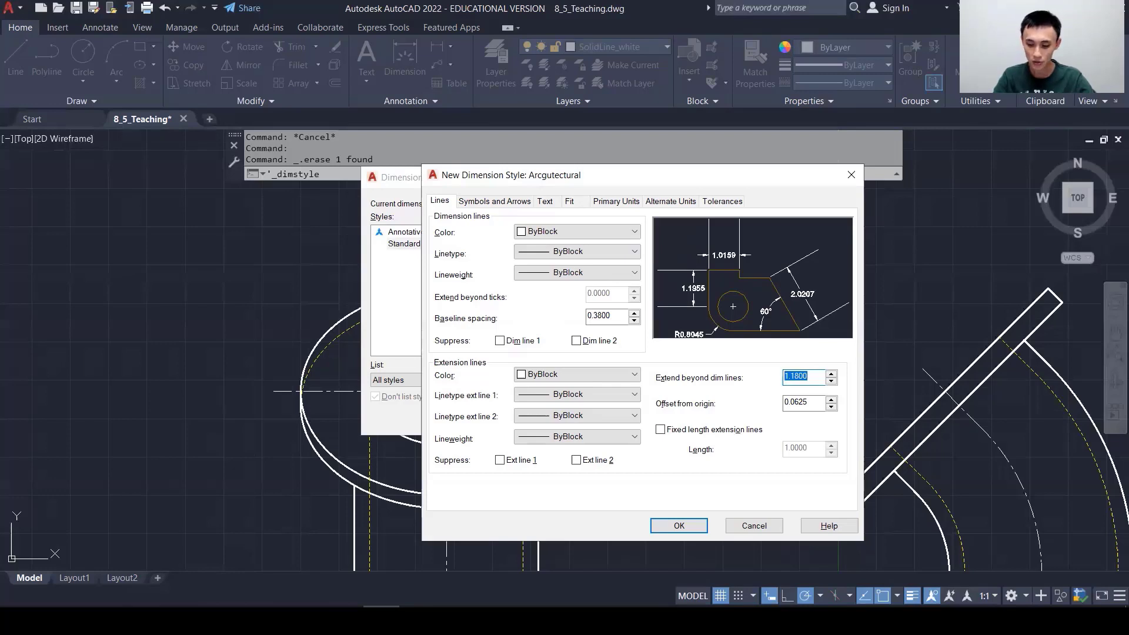
pyautogui.write('0.8')
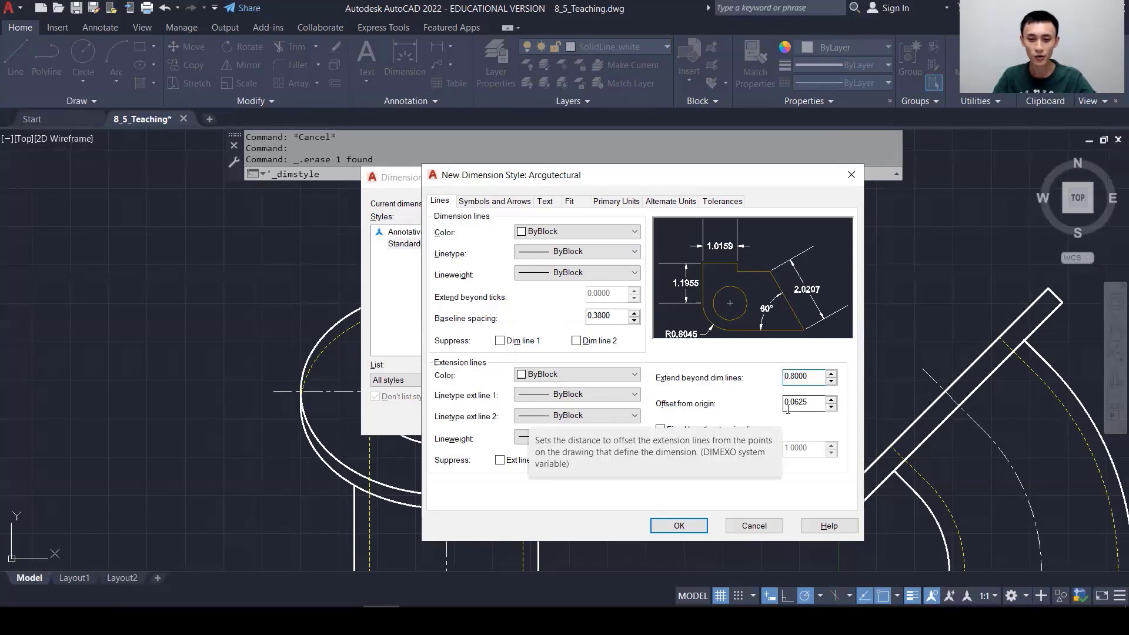
pyautogui.click(814, 403)
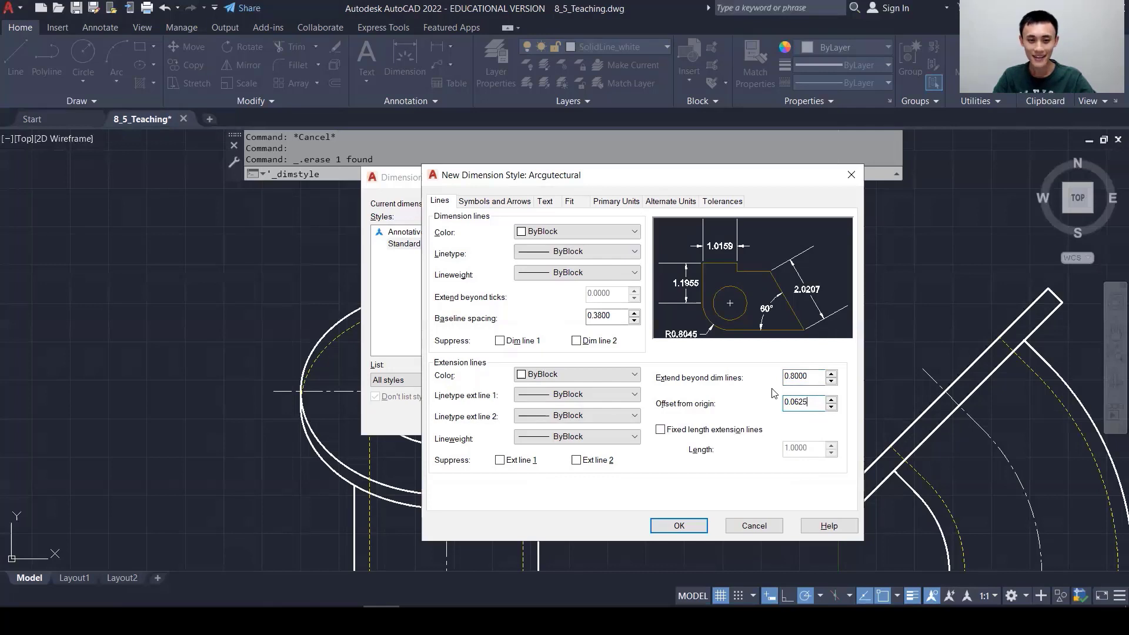
# - Set the new style's first, second and leader arrowheads to Architectural tick
pyautogui.click(493, 202)
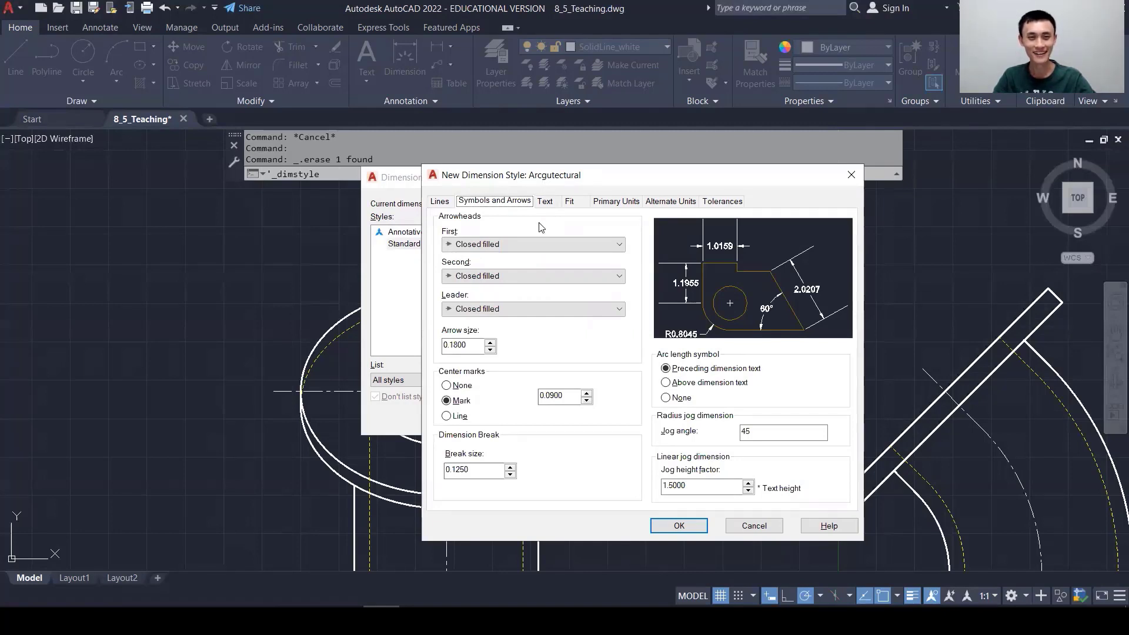
pyautogui.click(511, 245)
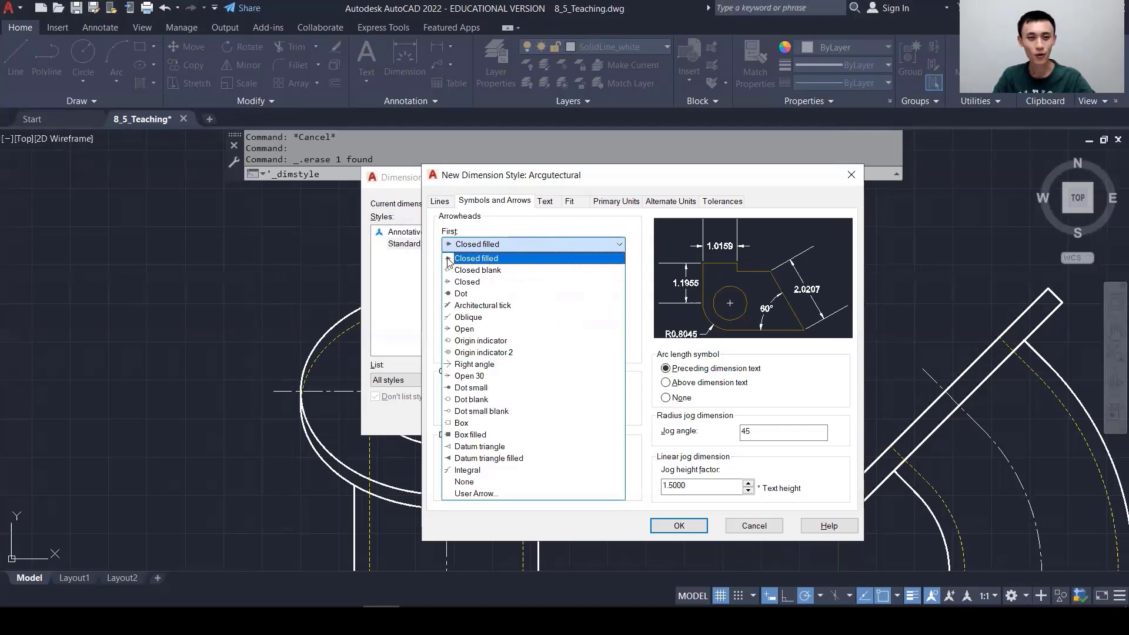
pyautogui.click(494, 307)
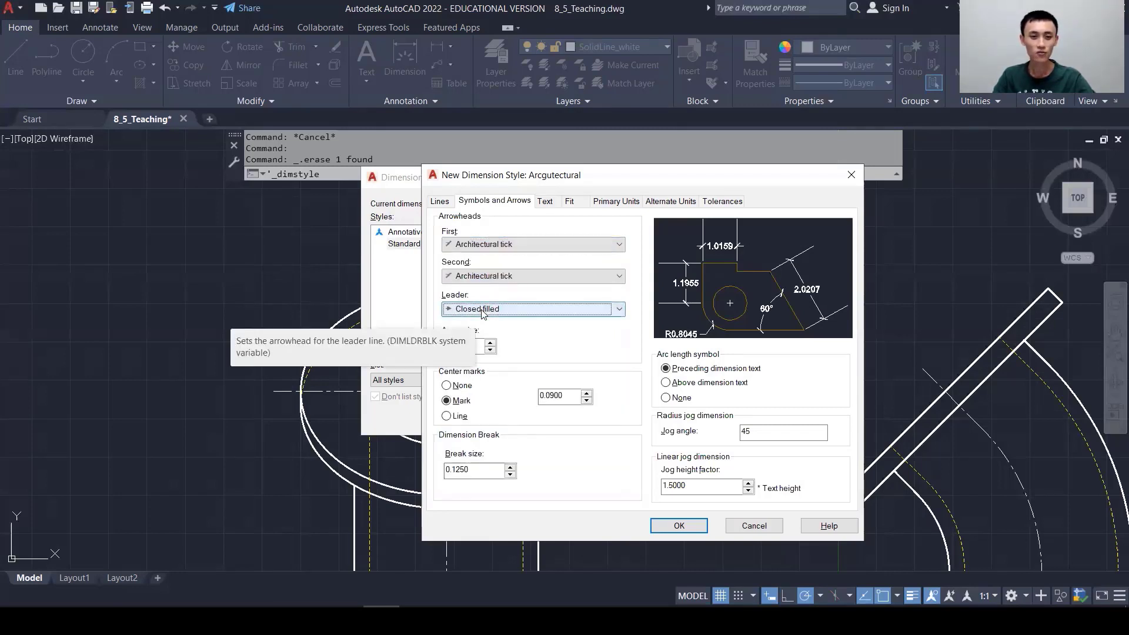
pyautogui.click(482, 310)
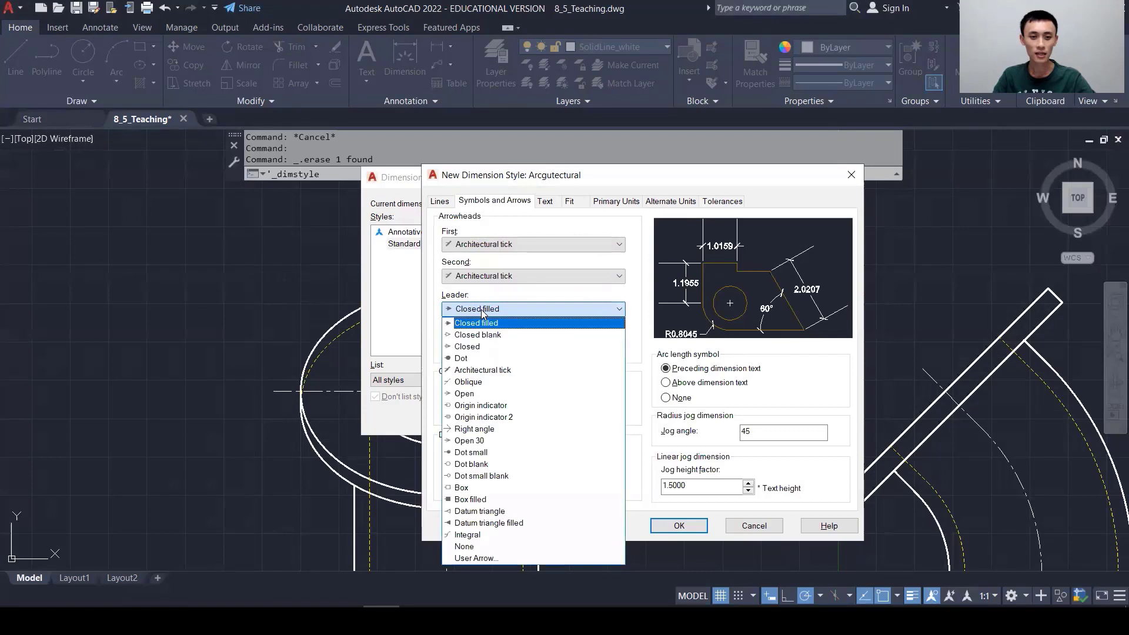
pyautogui.click(484, 371)
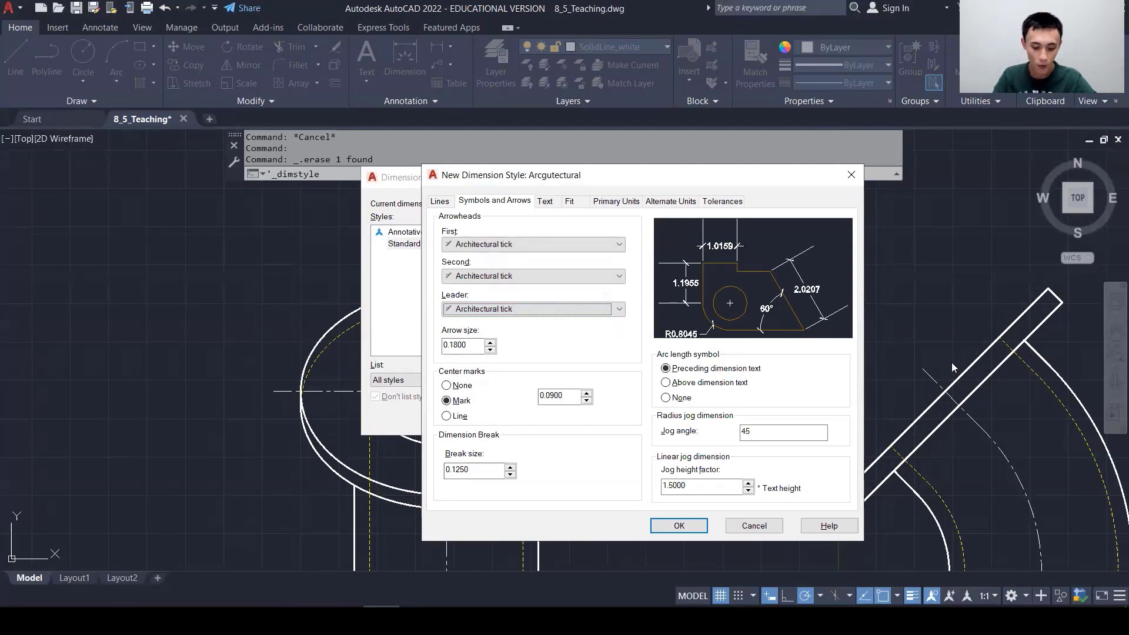
# - Set the new dimension style's arrow size to 1.2
pyautogui.doubleClick(463, 345)
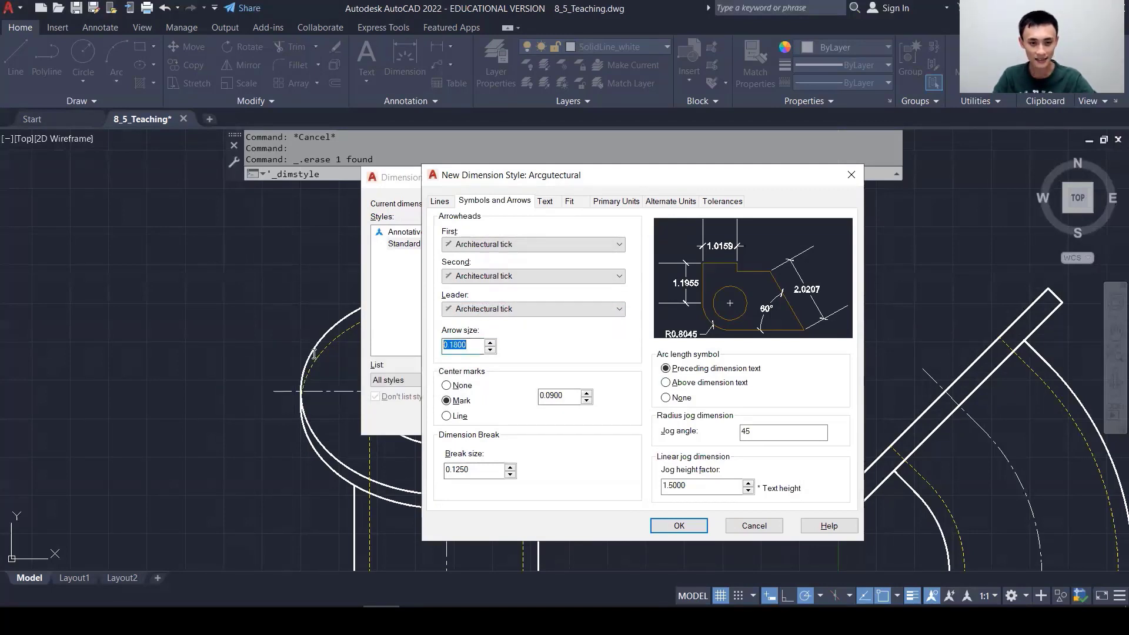
pyautogui.write('1.2')
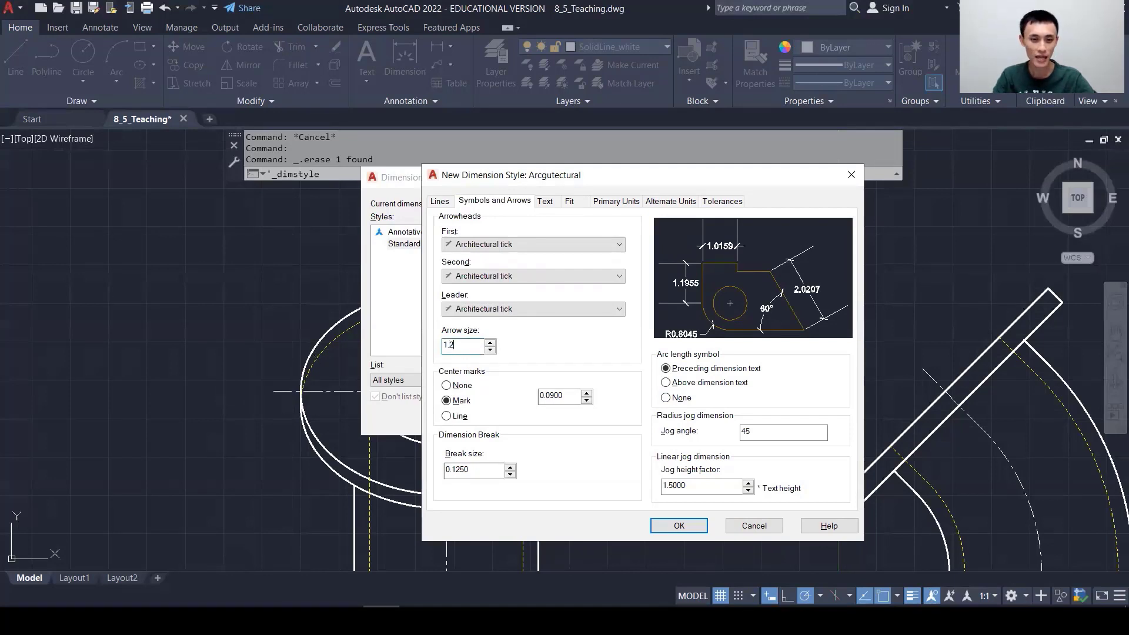
pyautogui.press('Tab')
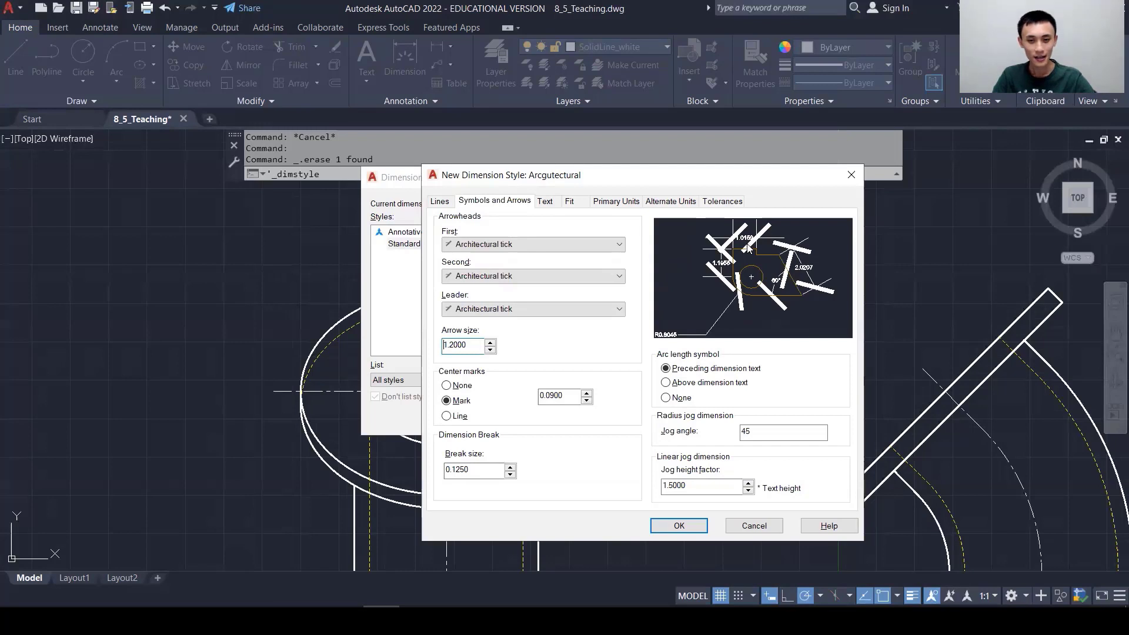
# - Check the available text styles, keep Standard, and set the new style's dimension text height to 1
pyautogui.click(544, 202)
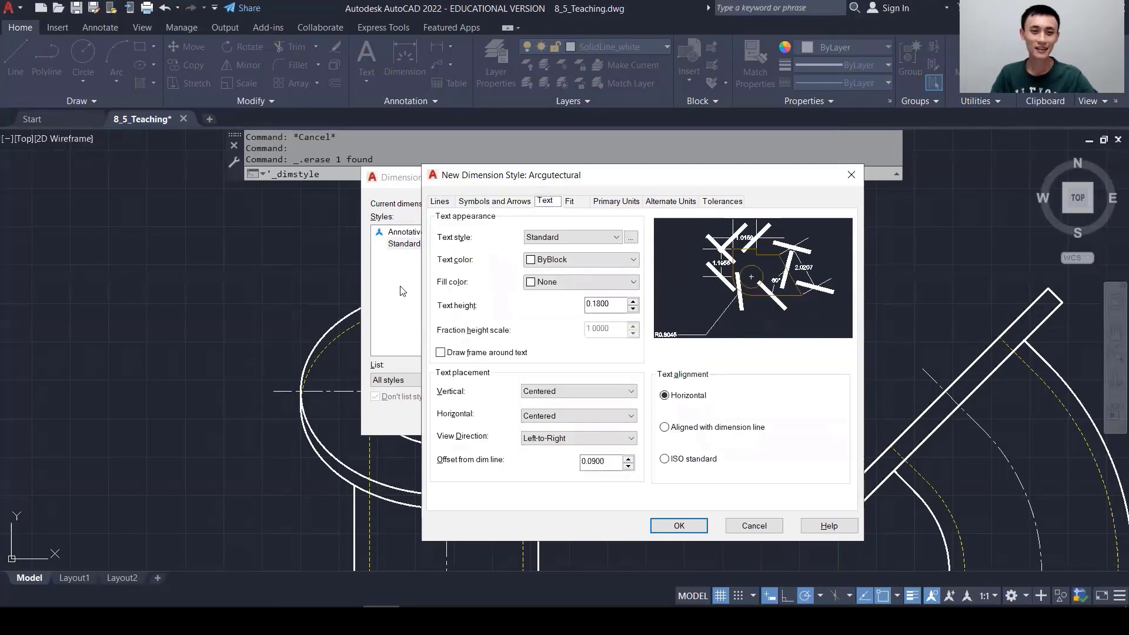
pyautogui.click(631, 237)
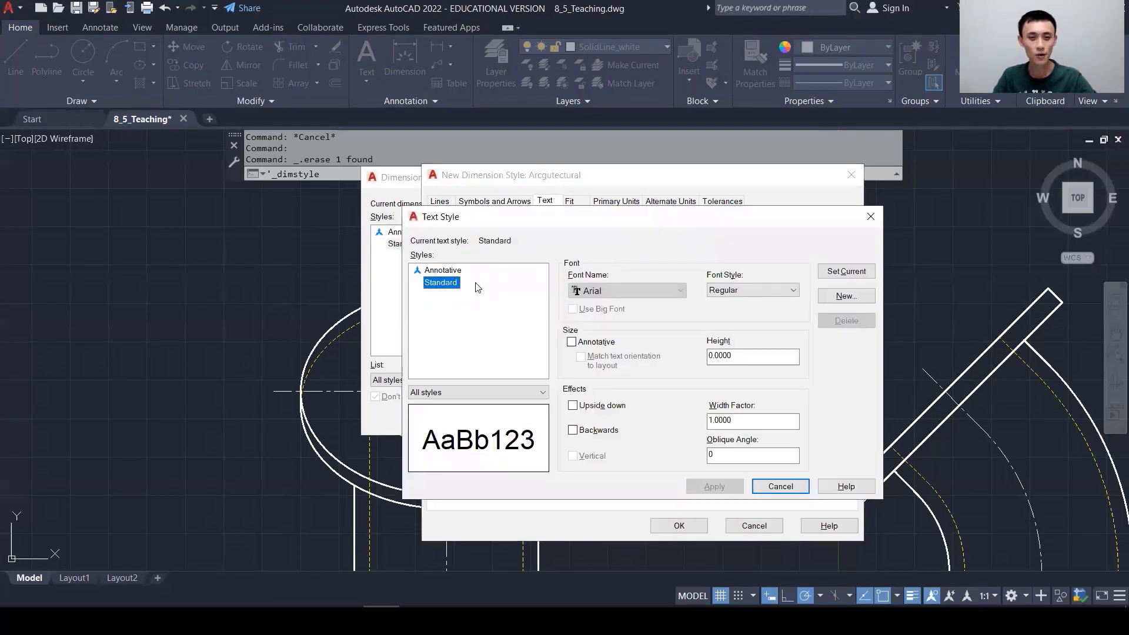
pyautogui.click(780, 487)
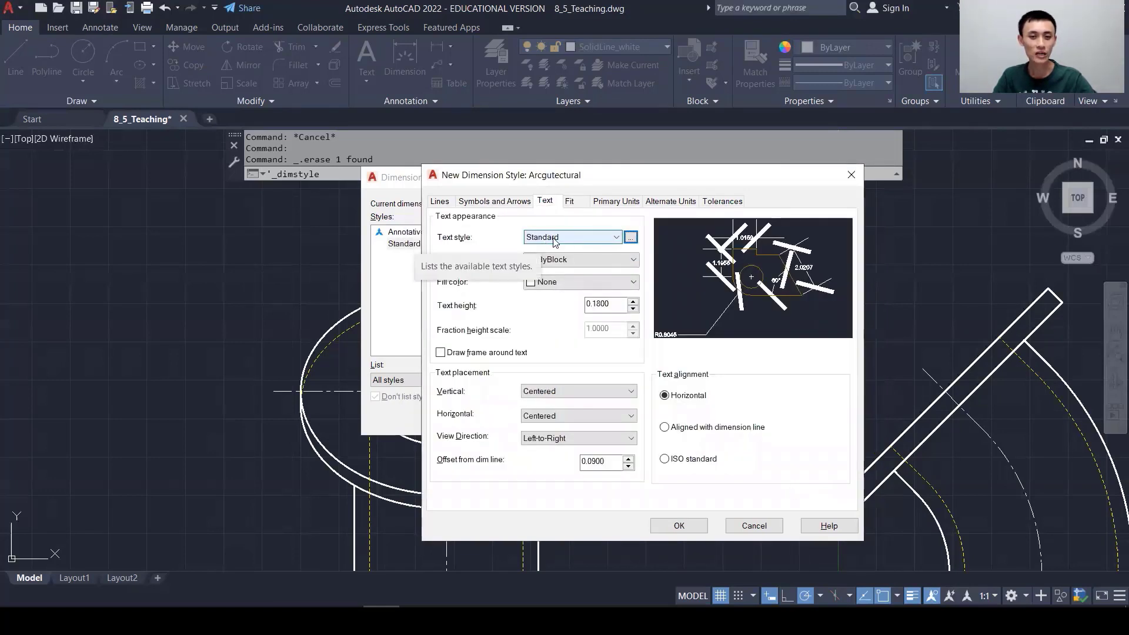
pyautogui.click(607, 242)
pyautogui.click(606, 242)
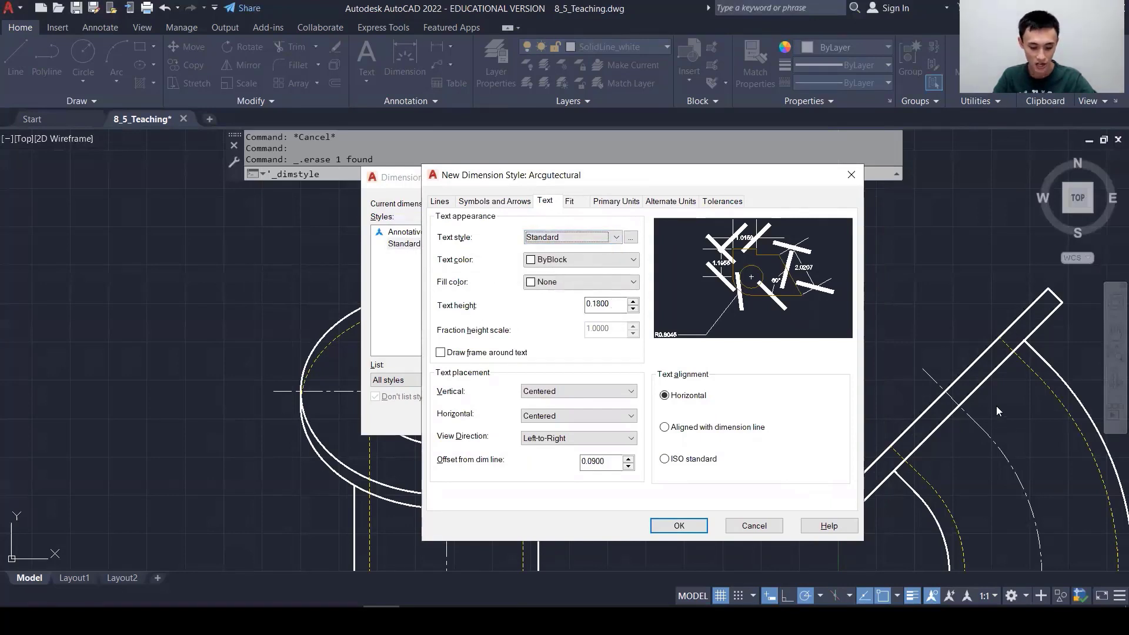
pyautogui.moveTo(612, 304); pyautogui.dragTo(570, 300)
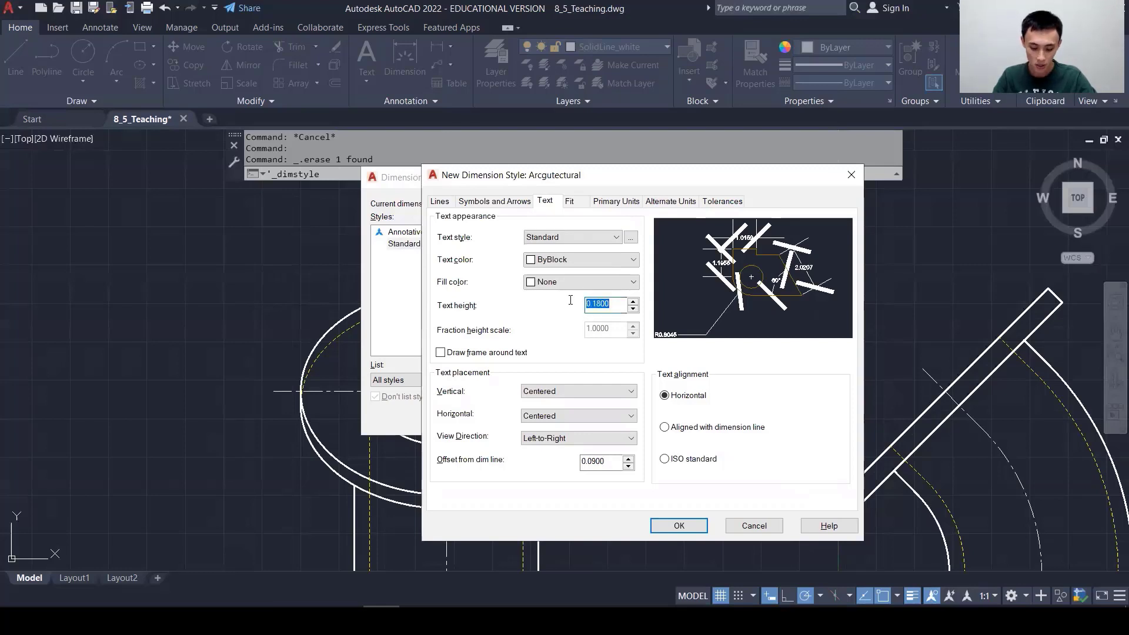
pyautogui.write('1')
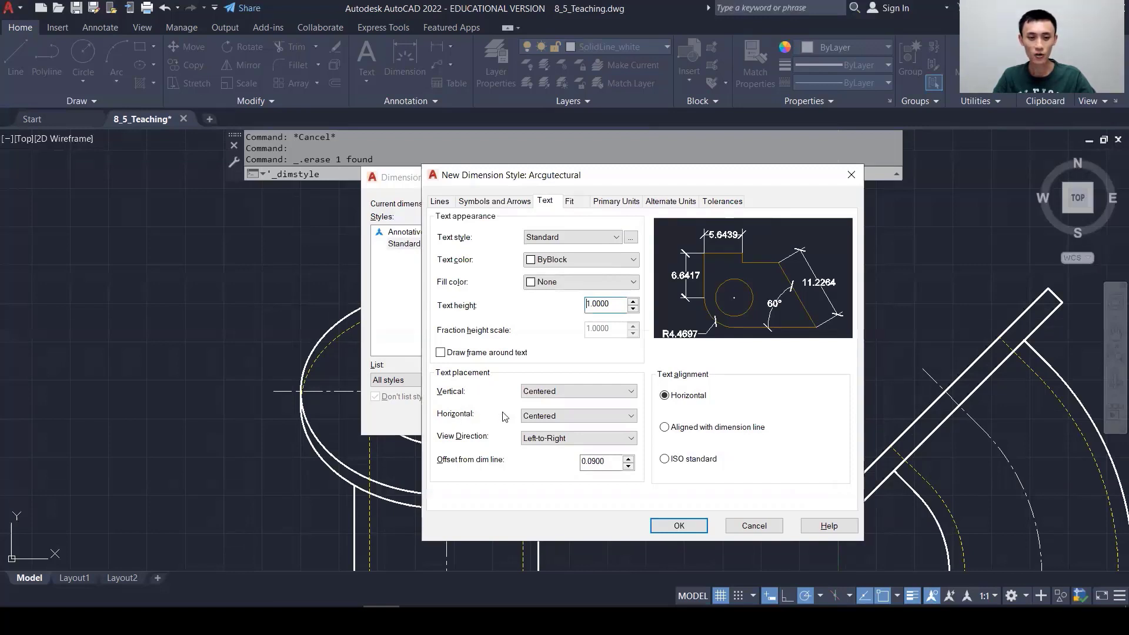
# - Try Above and Outside vertical placement and ISO standard alignment for the dimension text, and restore Centered and Horizontal
pyautogui.click(566, 391)
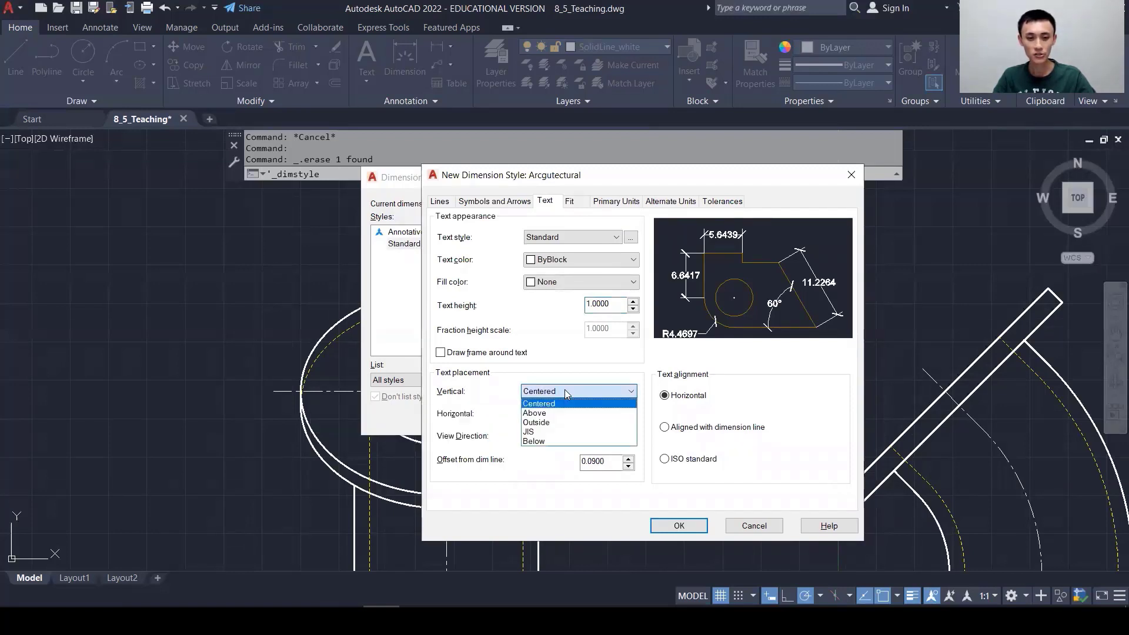
pyautogui.click(563, 392)
pyautogui.click(565, 416)
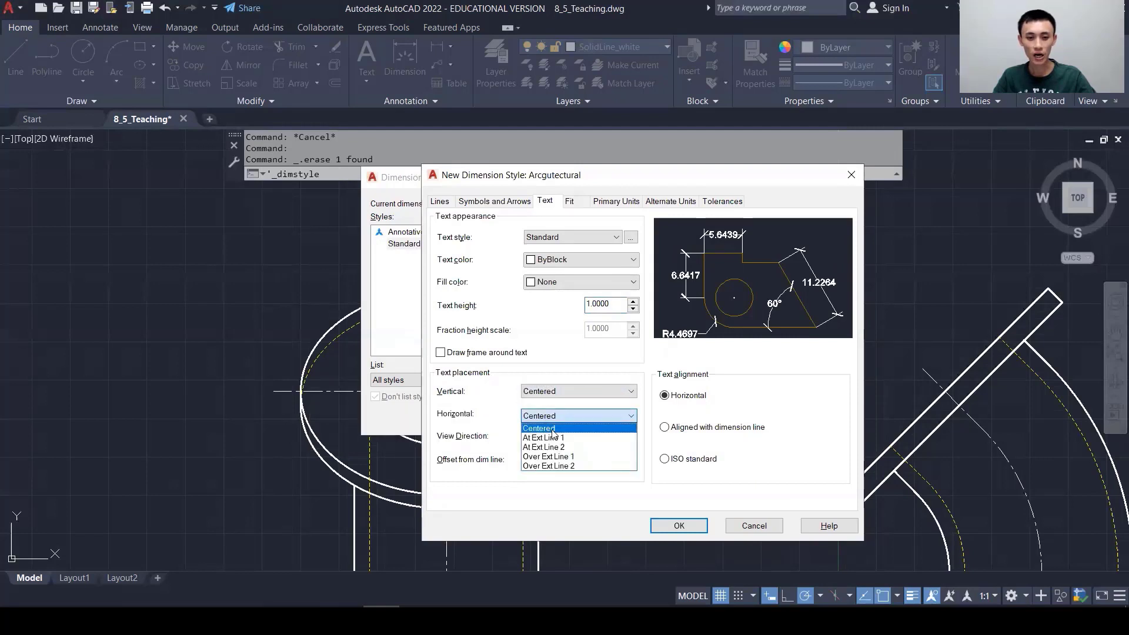
pyautogui.click(563, 391)
pyautogui.click(564, 392)
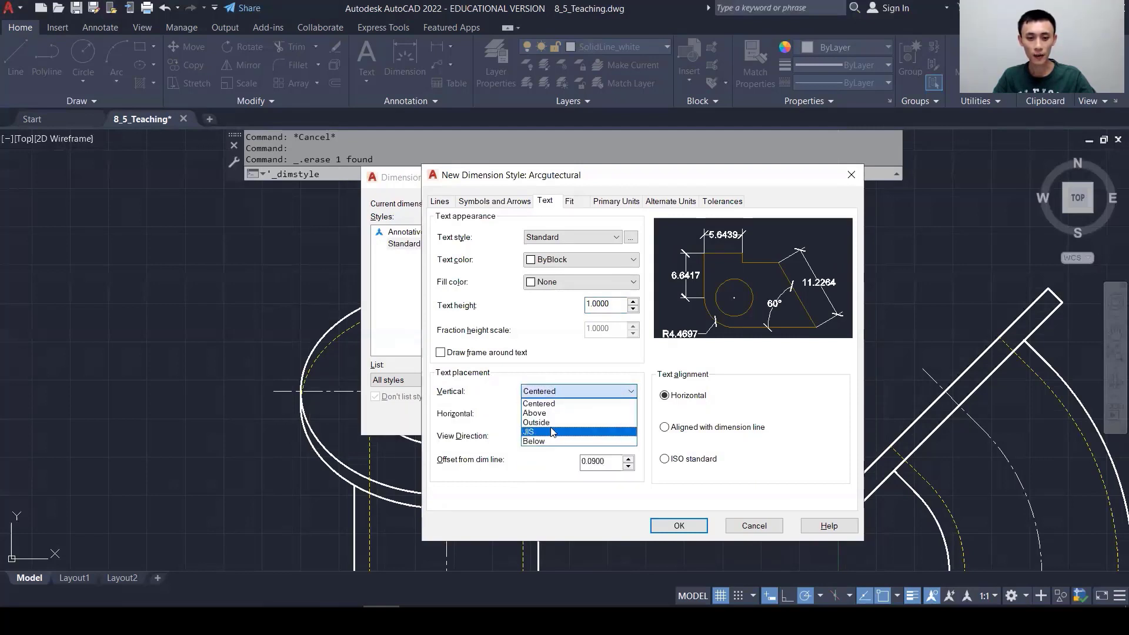
pyautogui.click(549, 413)
pyautogui.click(563, 391)
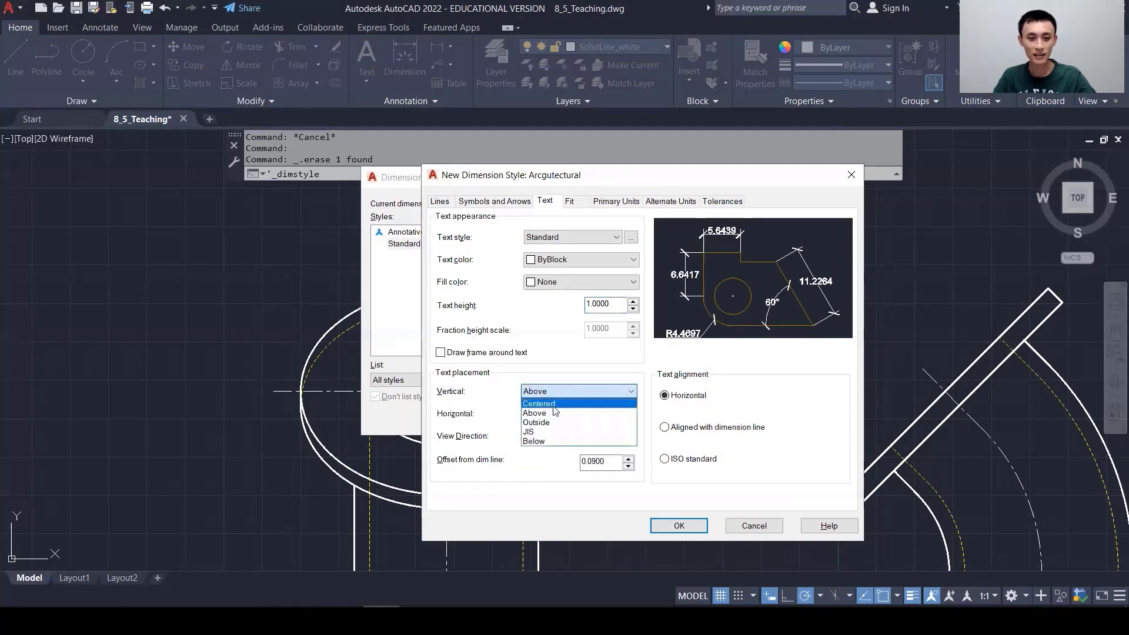
pyautogui.click(549, 422)
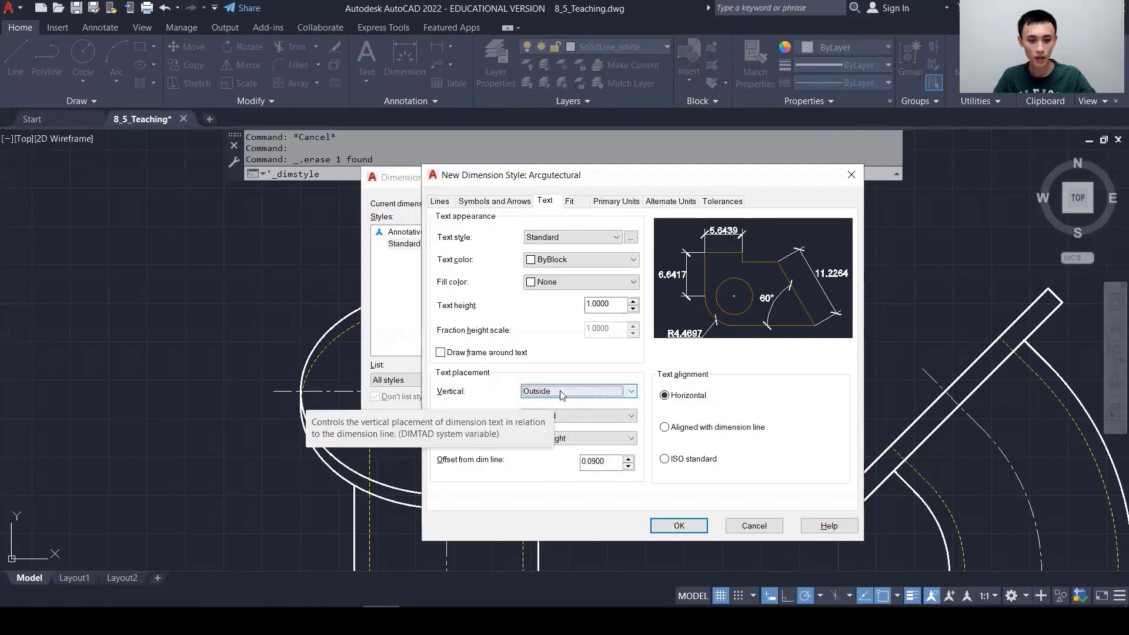
pyautogui.click(559, 391)
pyautogui.click(561, 405)
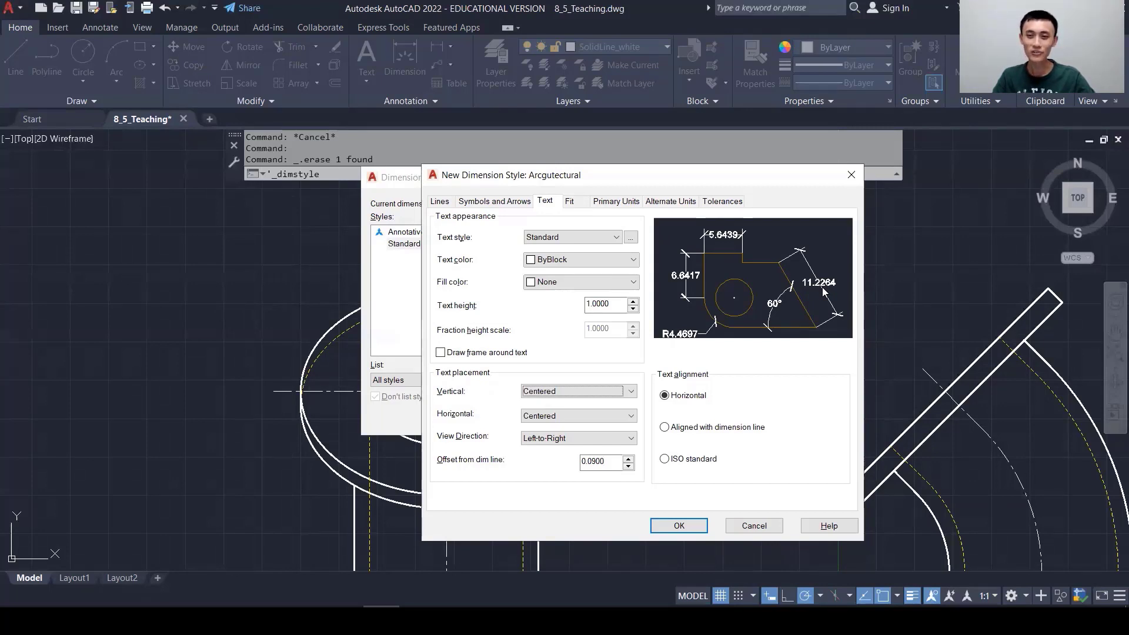
pyautogui.click(665, 460)
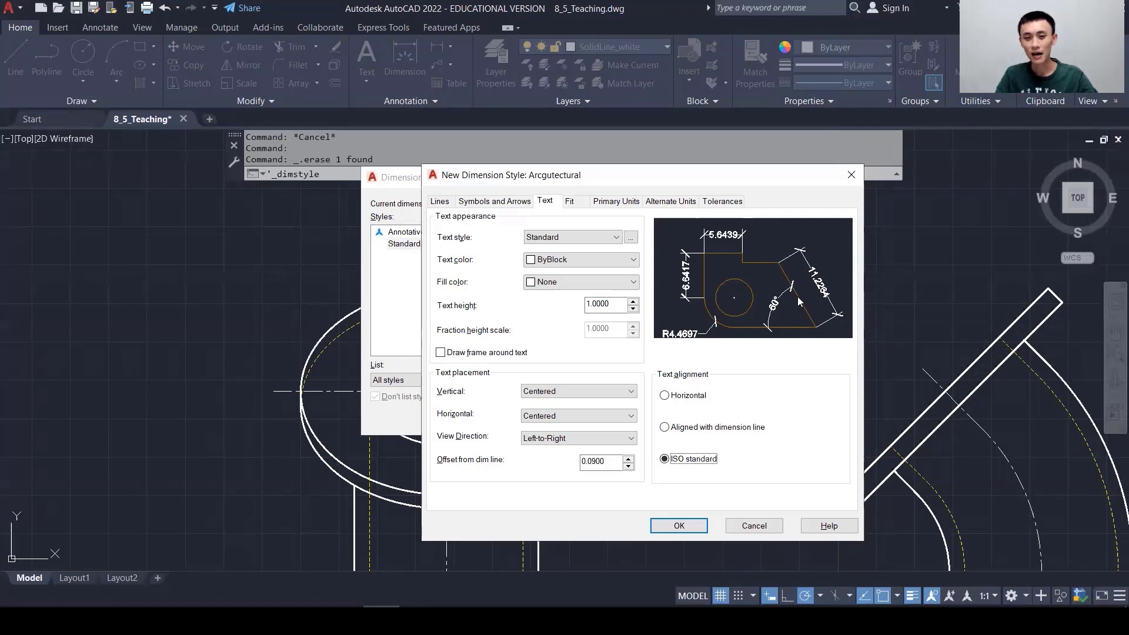
pyautogui.click(664, 396)
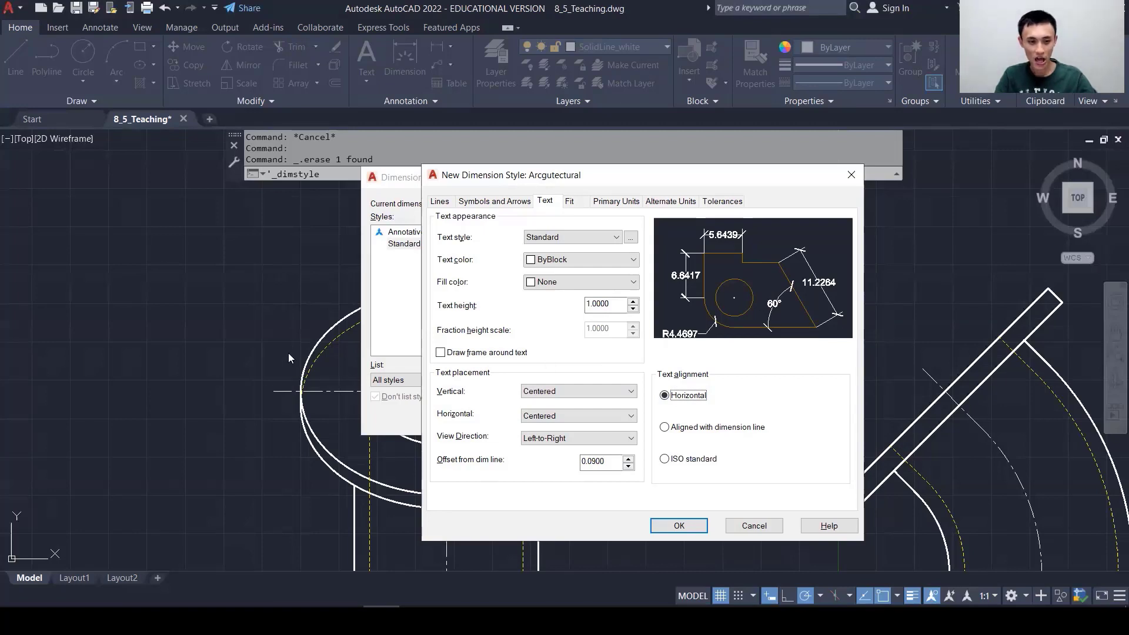
# - Set the dimension text's offset from the dimension line to 0.7
pyautogui.click(613, 459)
pyautogui.moveTo(613, 459); pyautogui.dragTo(558, 455)
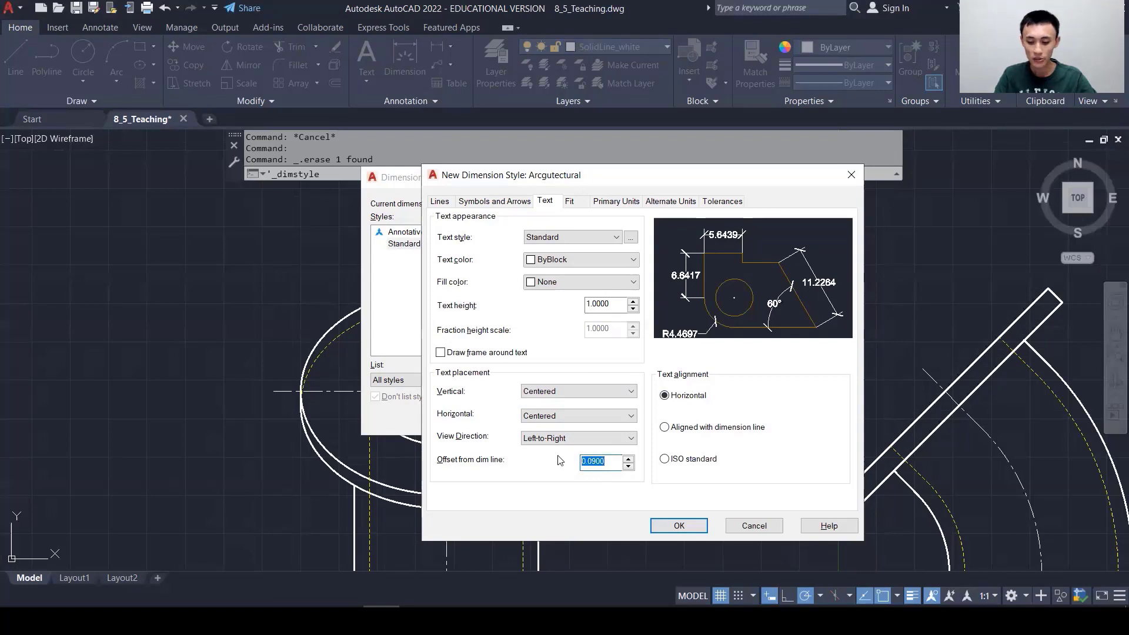
pyautogui.write('0.7')
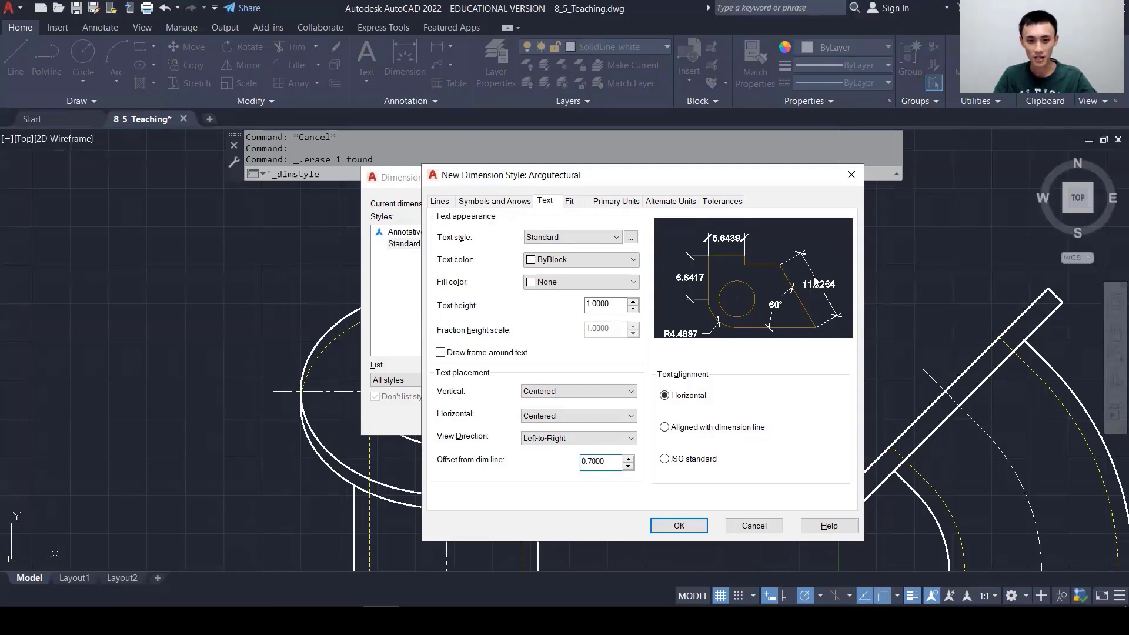
# - Try the Arrows and Text fit options in the new style, and restore Either text or arrows (best fit)
pyautogui.click(570, 202)
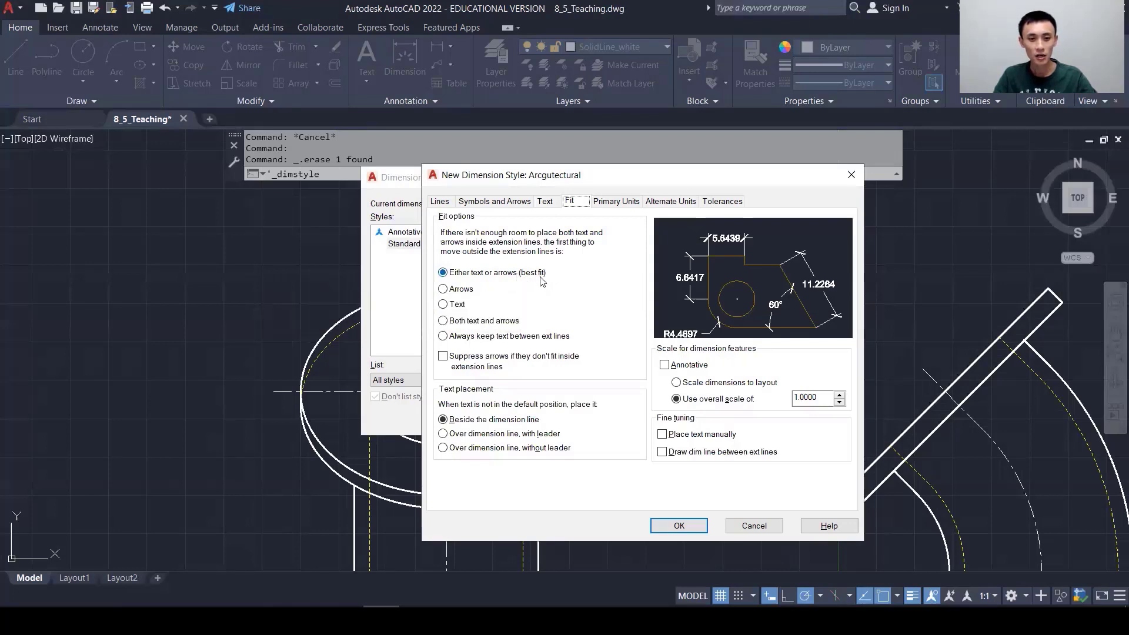
pyautogui.click(464, 289)
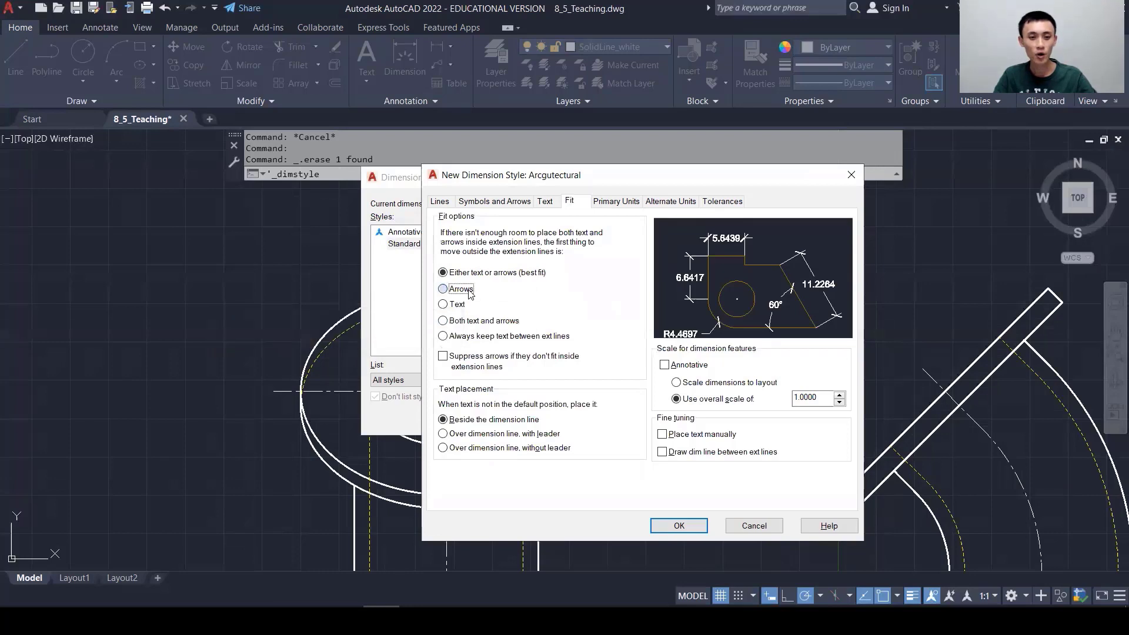
pyautogui.click(444, 305)
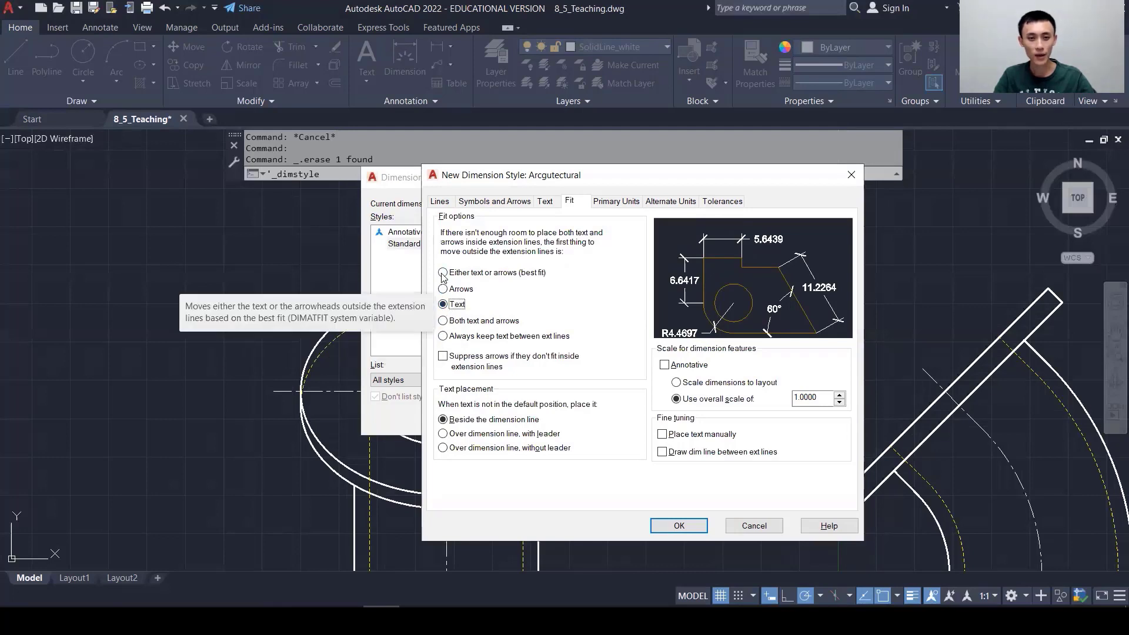
pyautogui.click(443, 275)
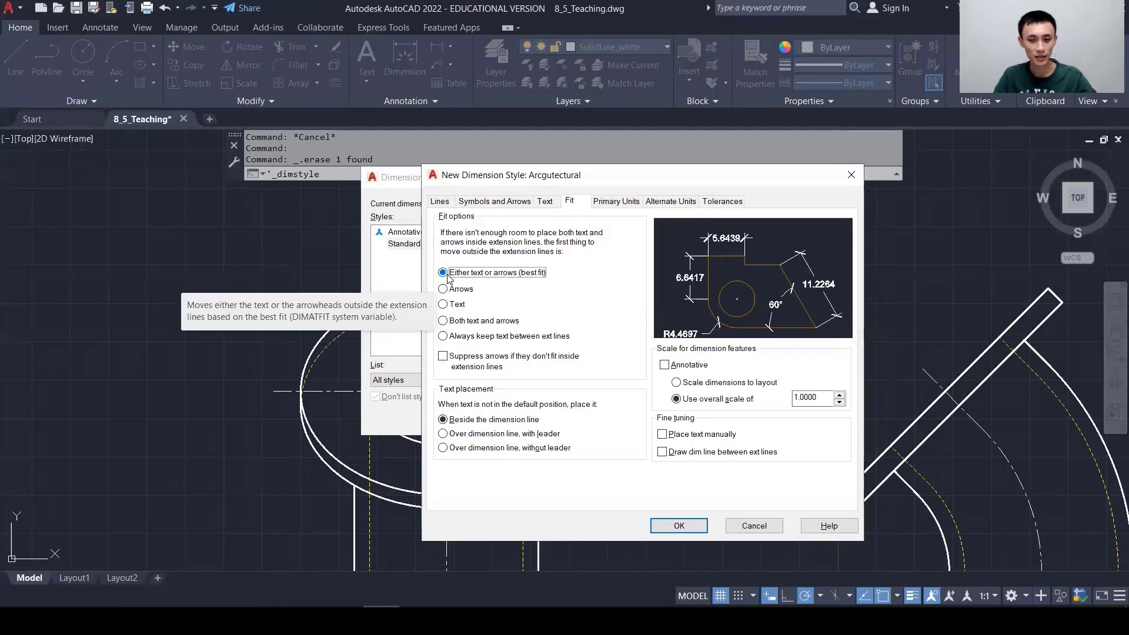
# - Set the style's linear dimensions to Architectural units with 0'-0 1/256" precision, and save the new dimension style
pyautogui.click(616, 203)
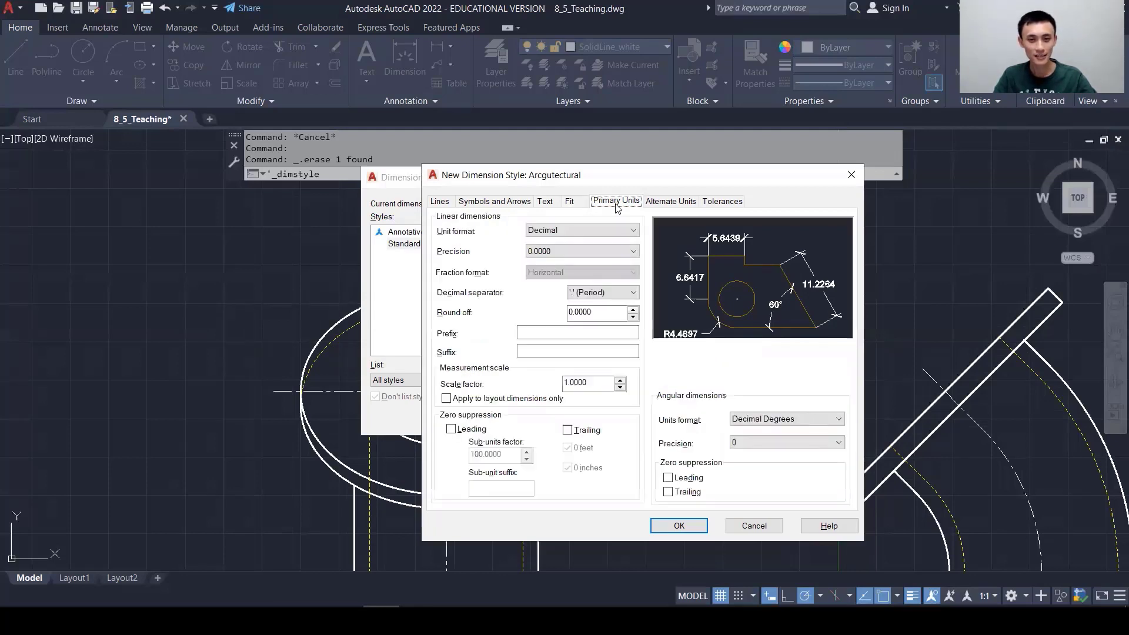
pyautogui.click(632, 231)
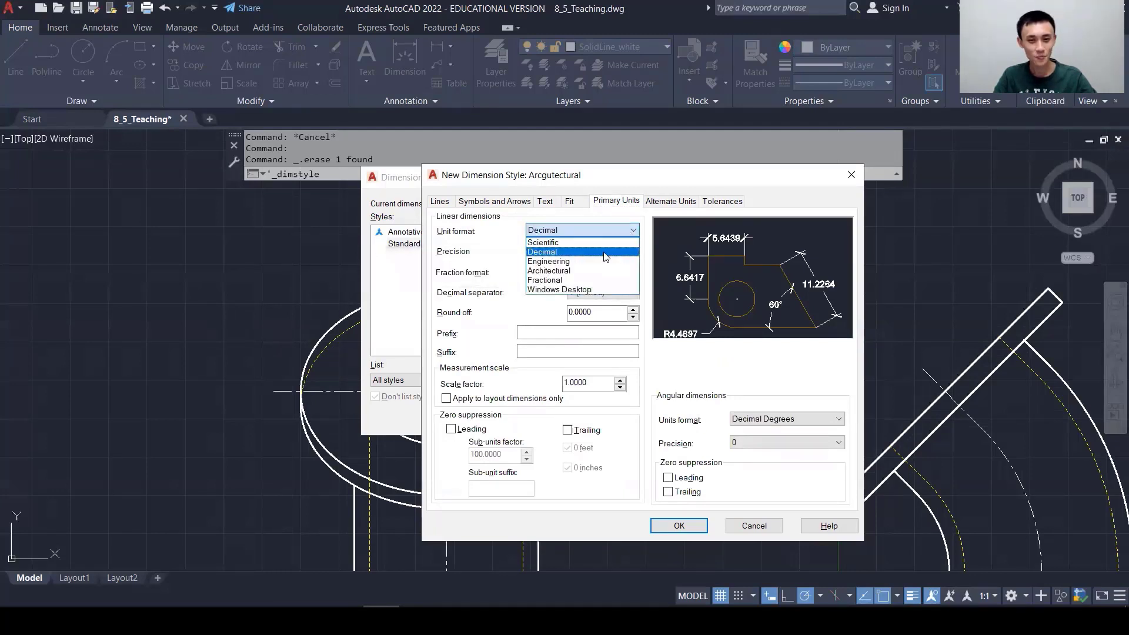
pyautogui.click(592, 272)
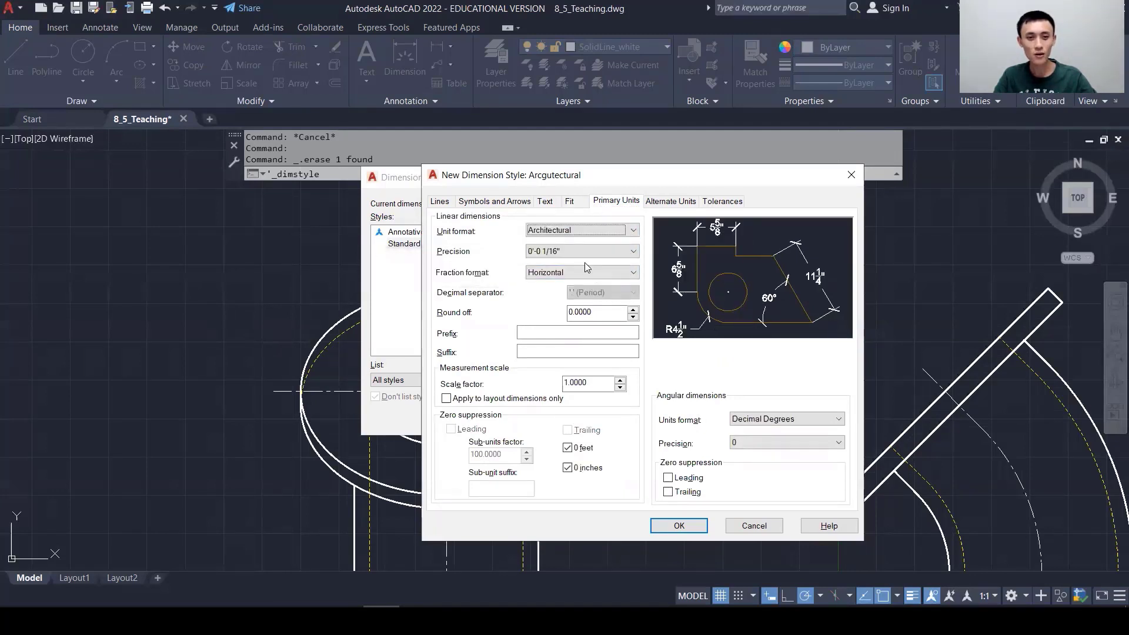
pyautogui.click(581, 252)
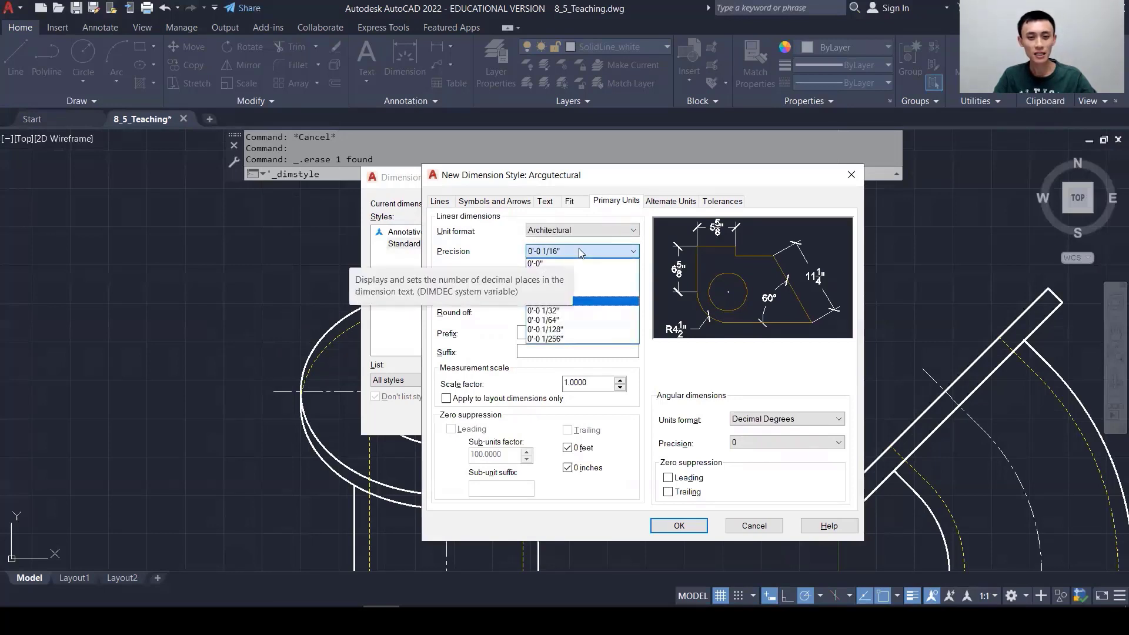
pyautogui.click(573, 339)
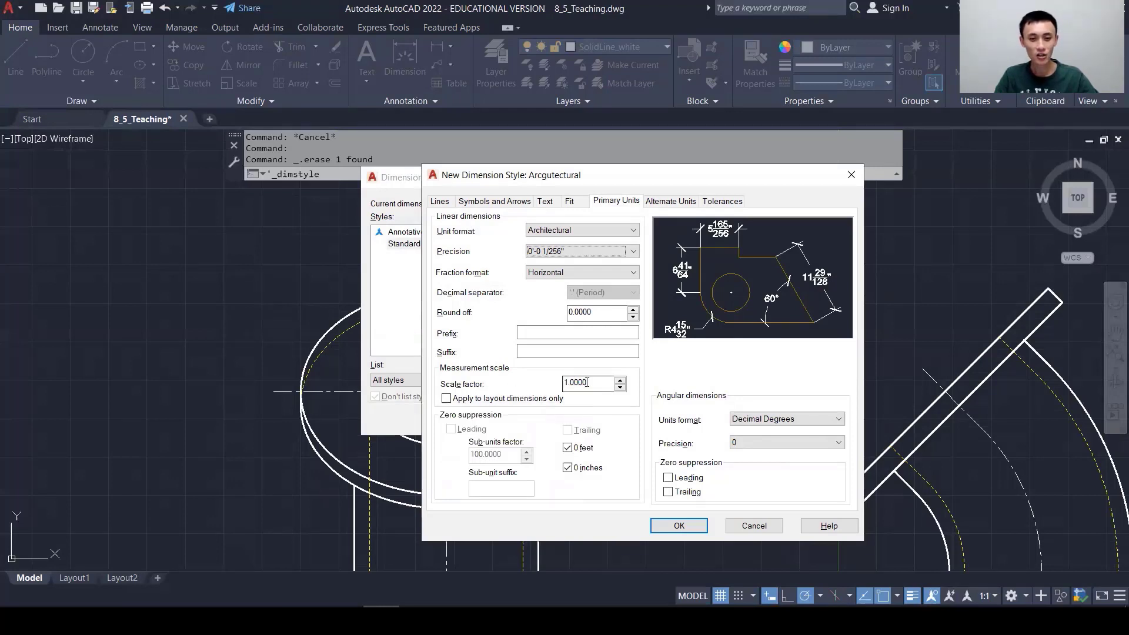
pyautogui.moveTo(587, 382)
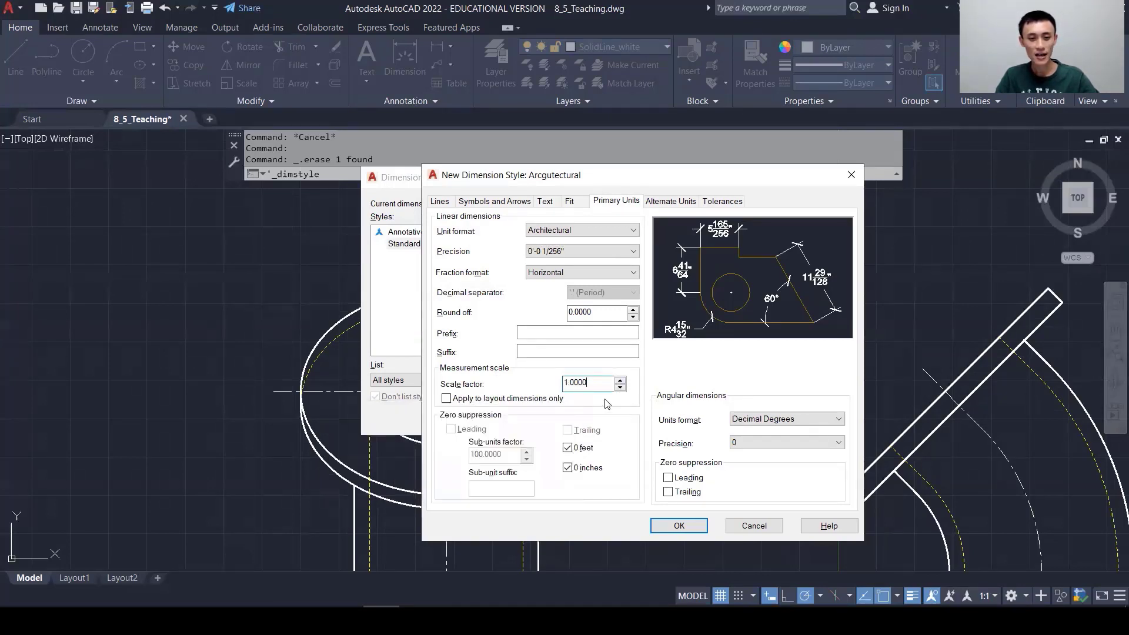
pyautogui.click(679, 531)
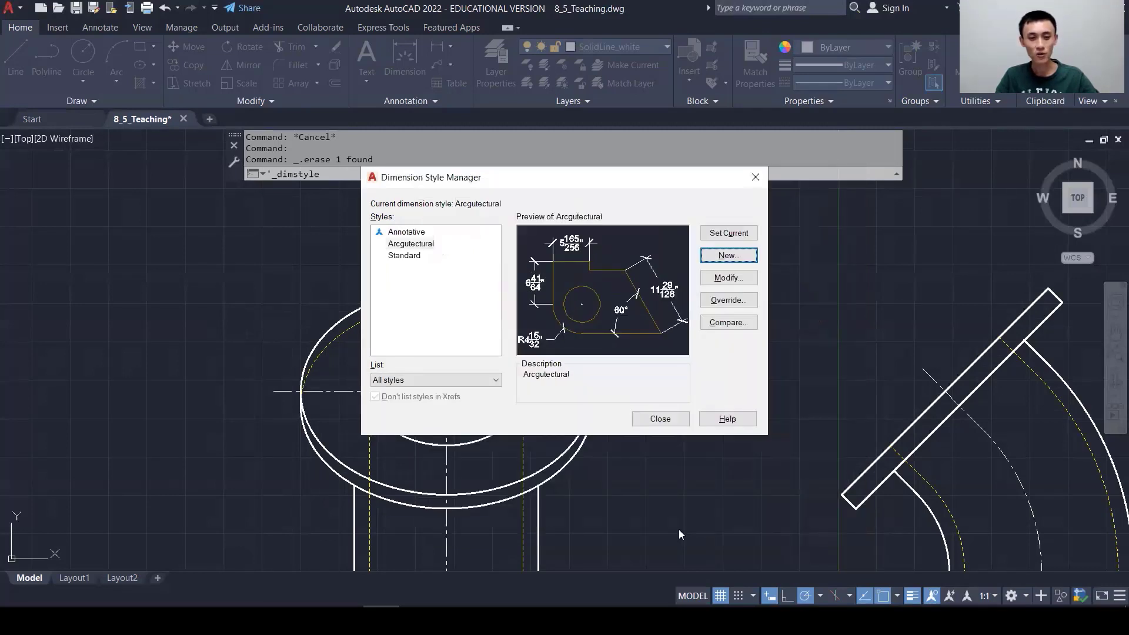
# - Correct the misspelled custom dimension style's name to Architectural and close the style manager
pyautogui.click(401, 247)
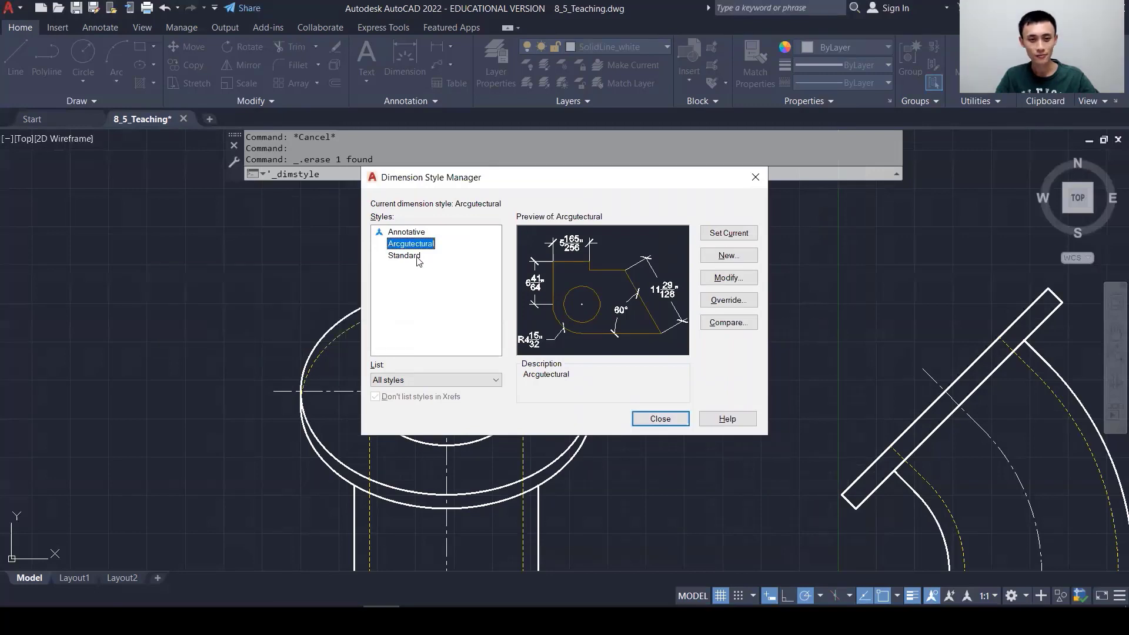
pyautogui.click(404, 246)
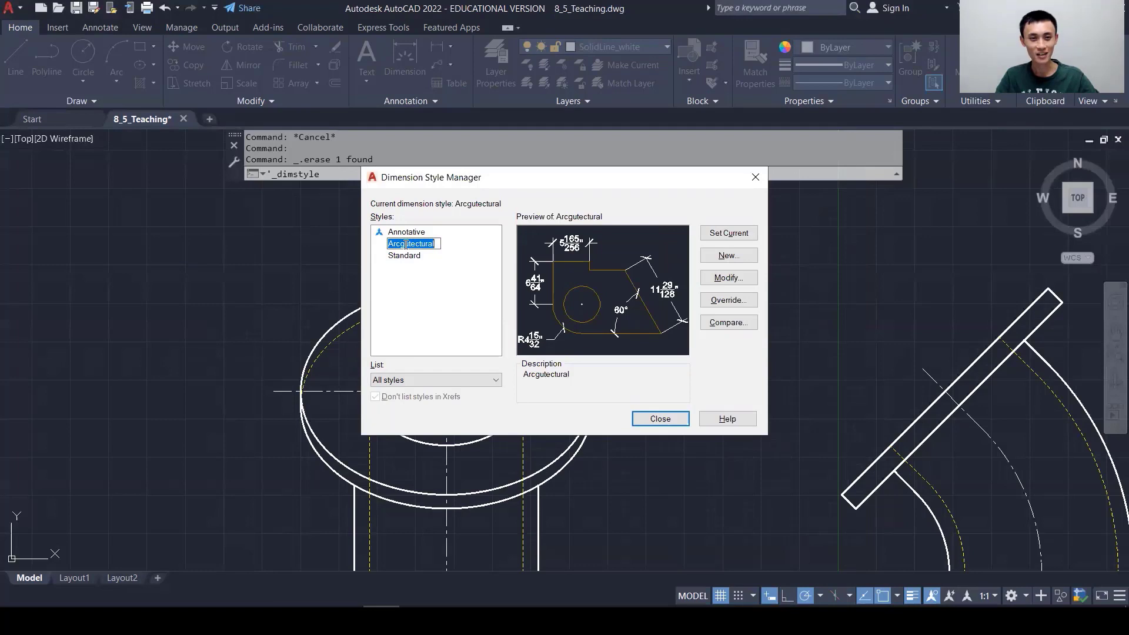
pyautogui.click(406, 244)
pyautogui.press('BackSpace')
pyautogui.write('hit')
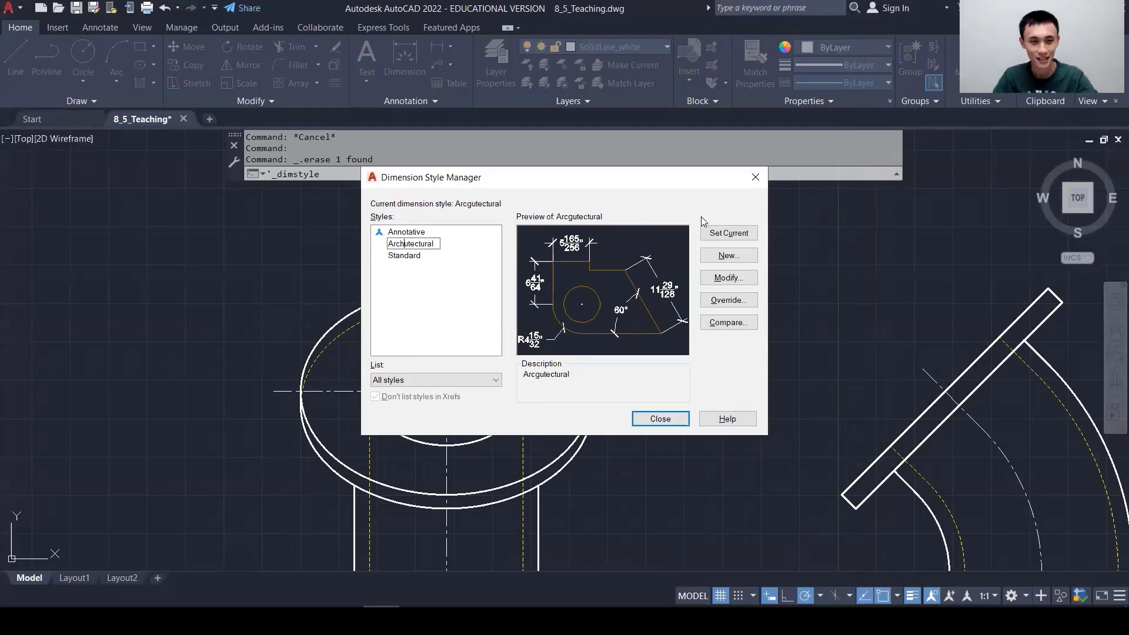
pyautogui.press('Return')
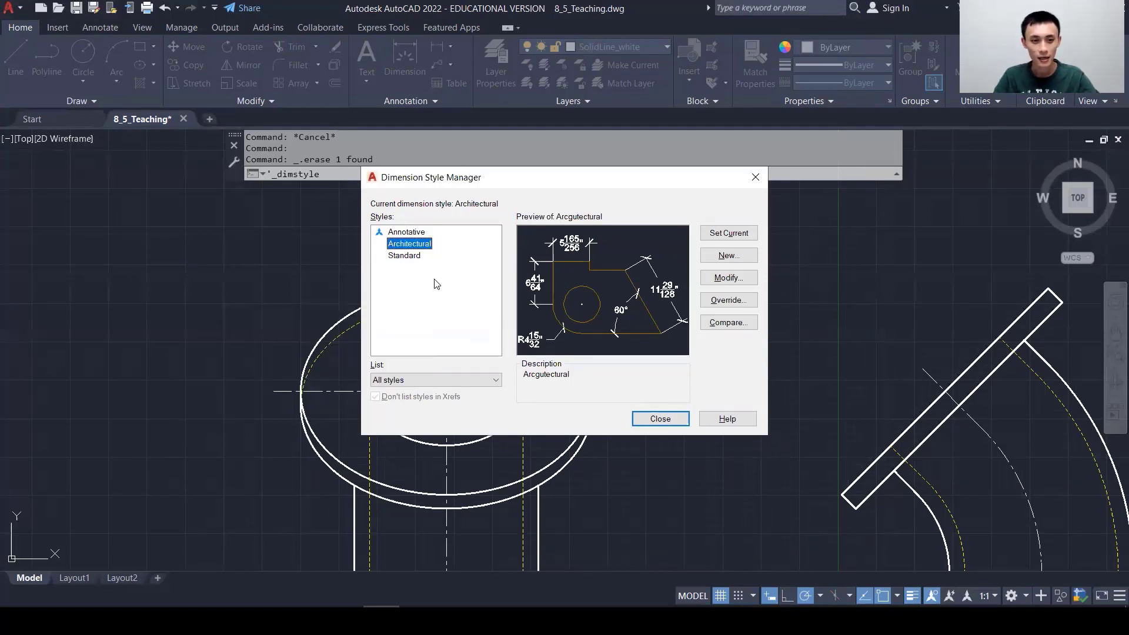
pyautogui.click(658, 418)
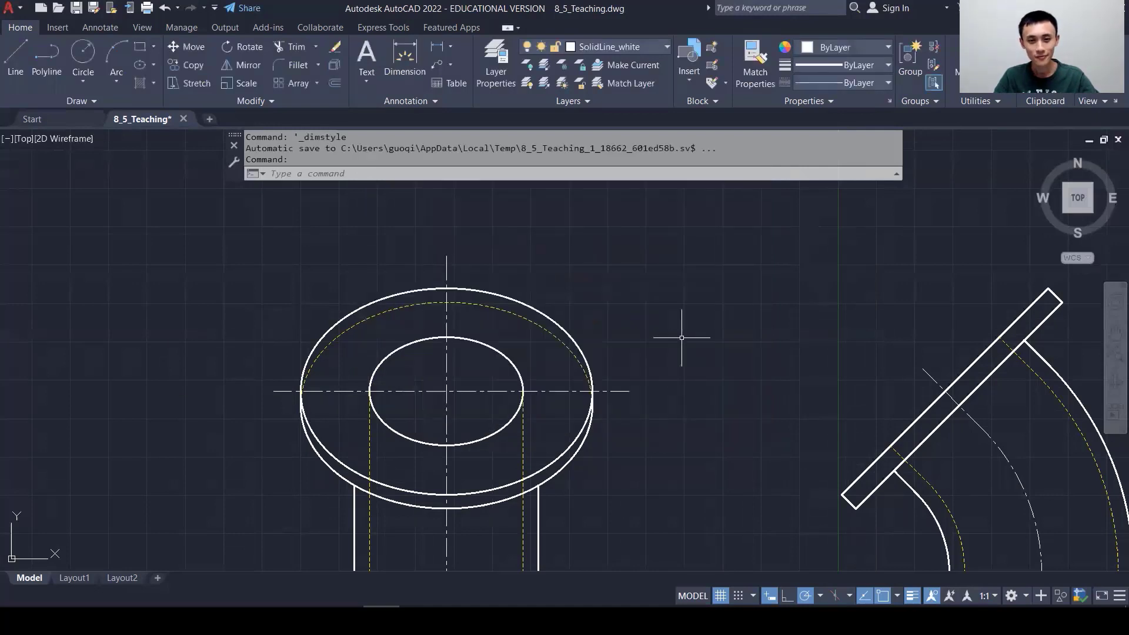
# - Add a horizontal linear dimension across the width of the inner ellipse, placed above the front view
pyautogui.scroll(-2, 644, 320)
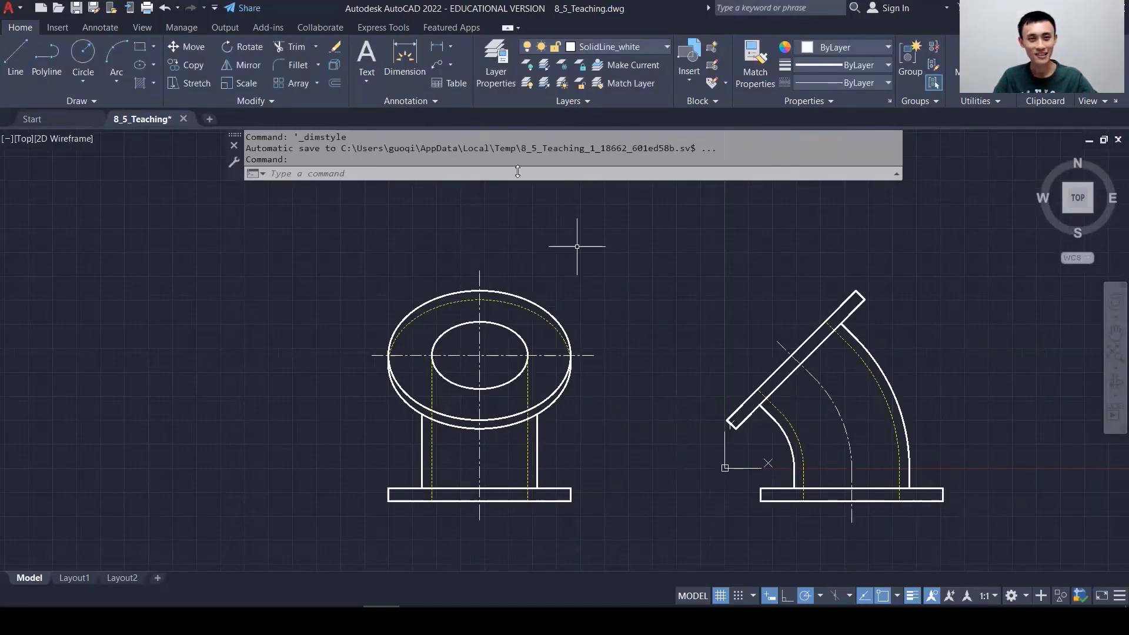
pyautogui.click(450, 52)
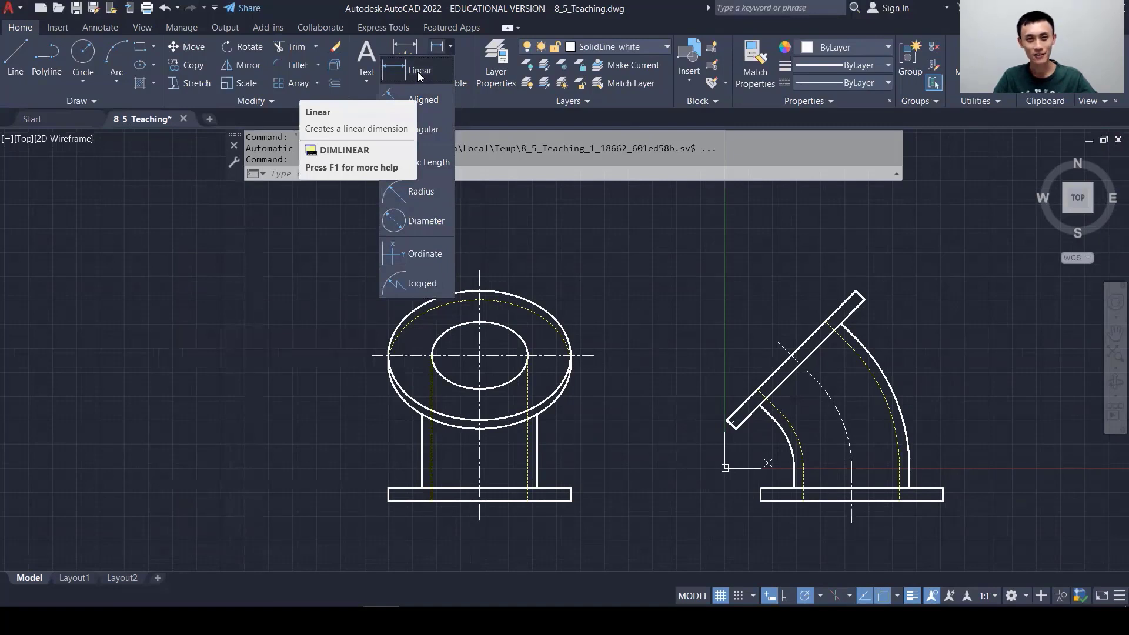
pyautogui.click(419, 104)
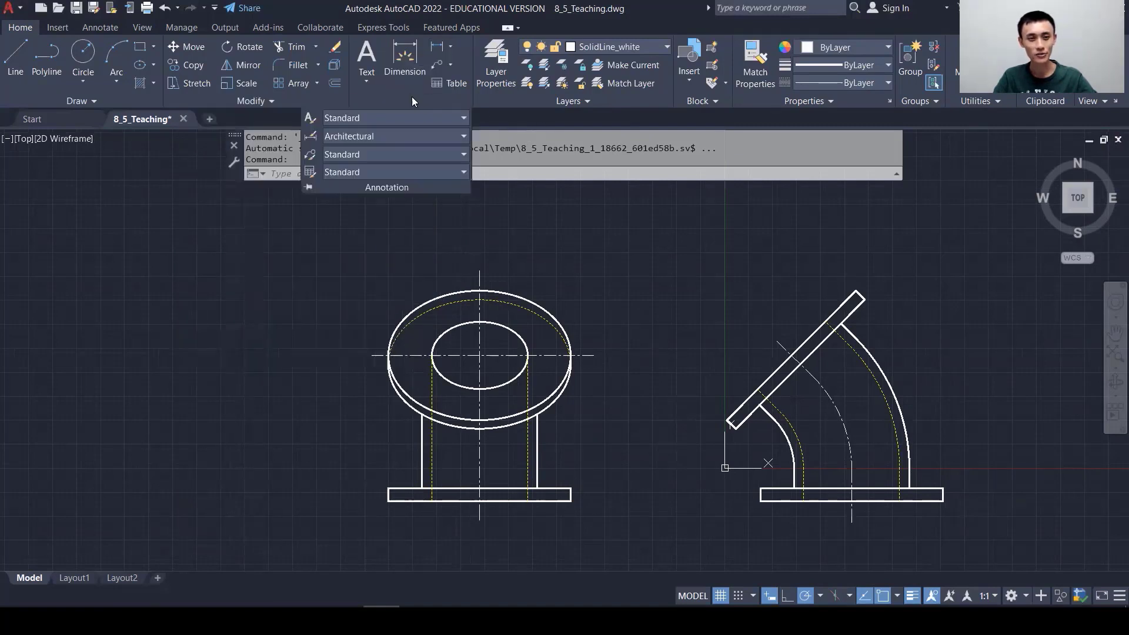
pyautogui.click(401, 139)
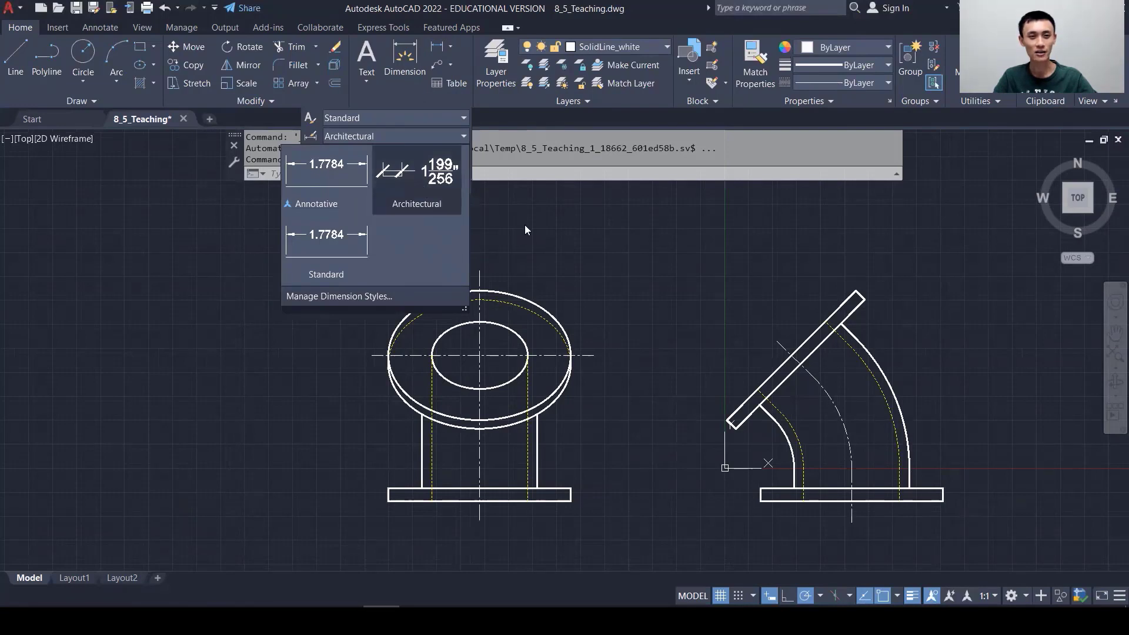
pyautogui.click(450, 47)
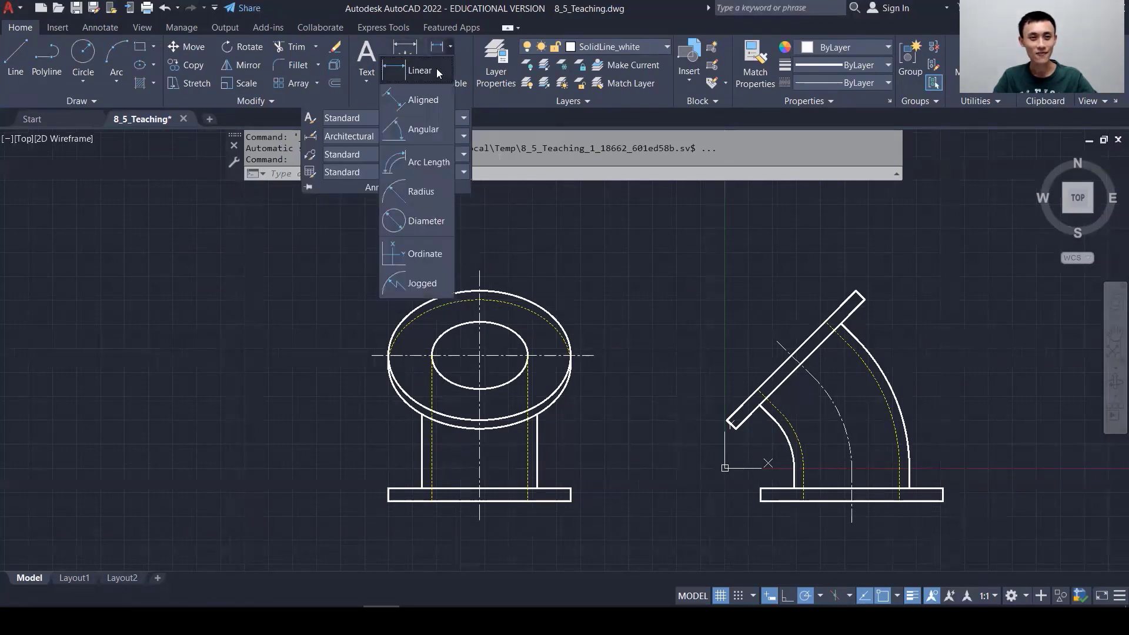
pyautogui.click(437, 71)
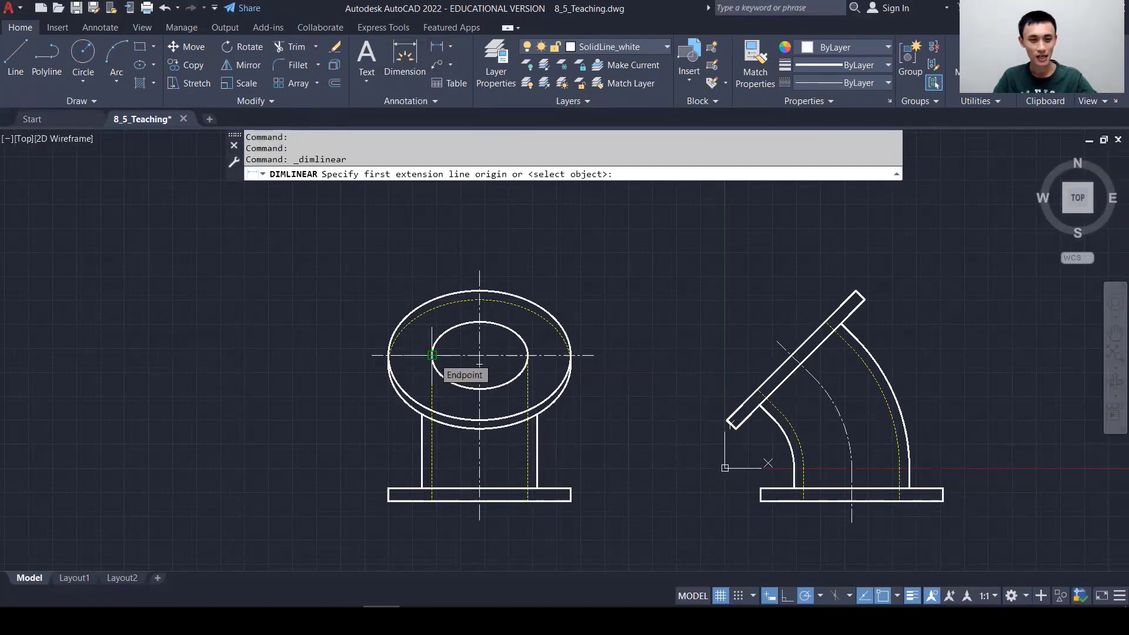
pyautogui.click(432, 355)
pyautogui.click(527, 355)
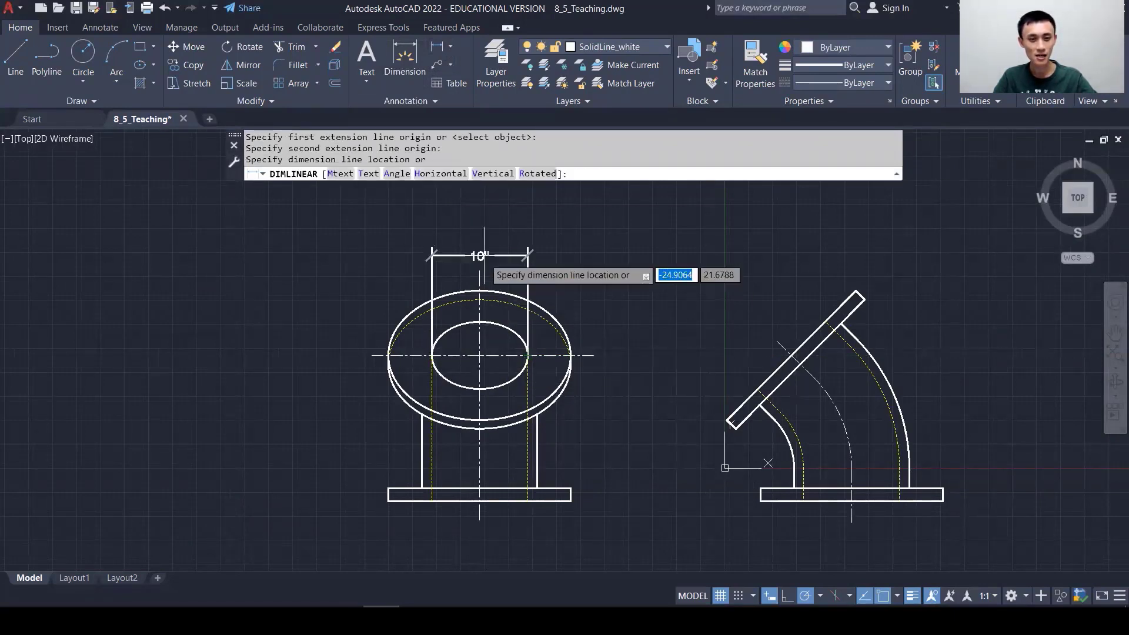
pyautogui.click(481, 243)
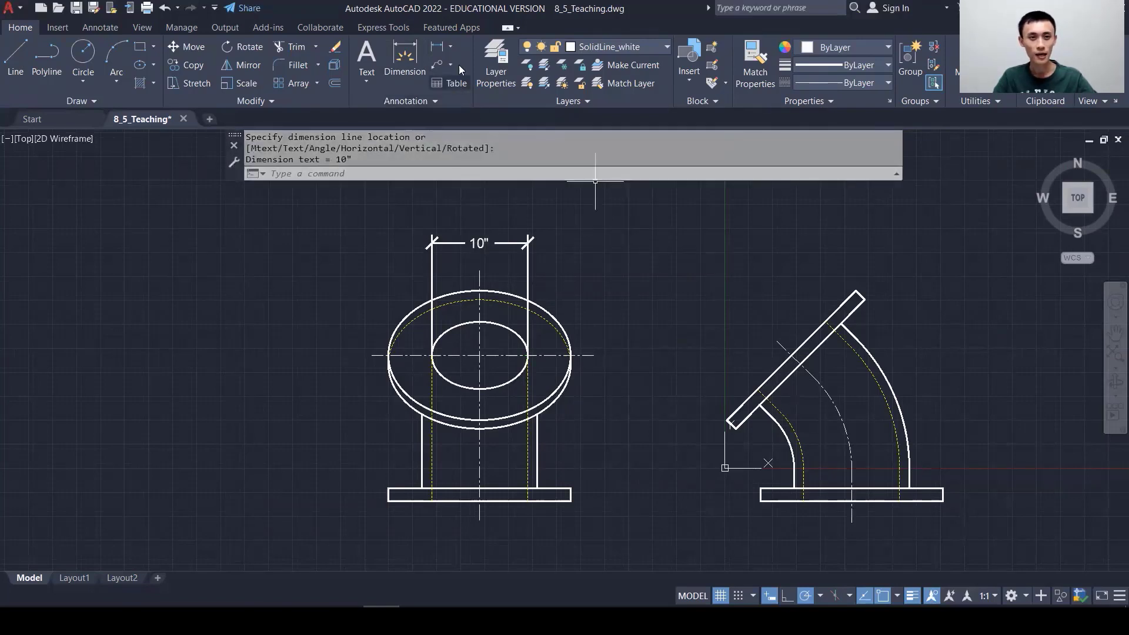
# - Add a vertical linear dimension between the inner ellipse's upper and lower quadrants, placed to the left of the front view
pyautogui.click(438, 46)
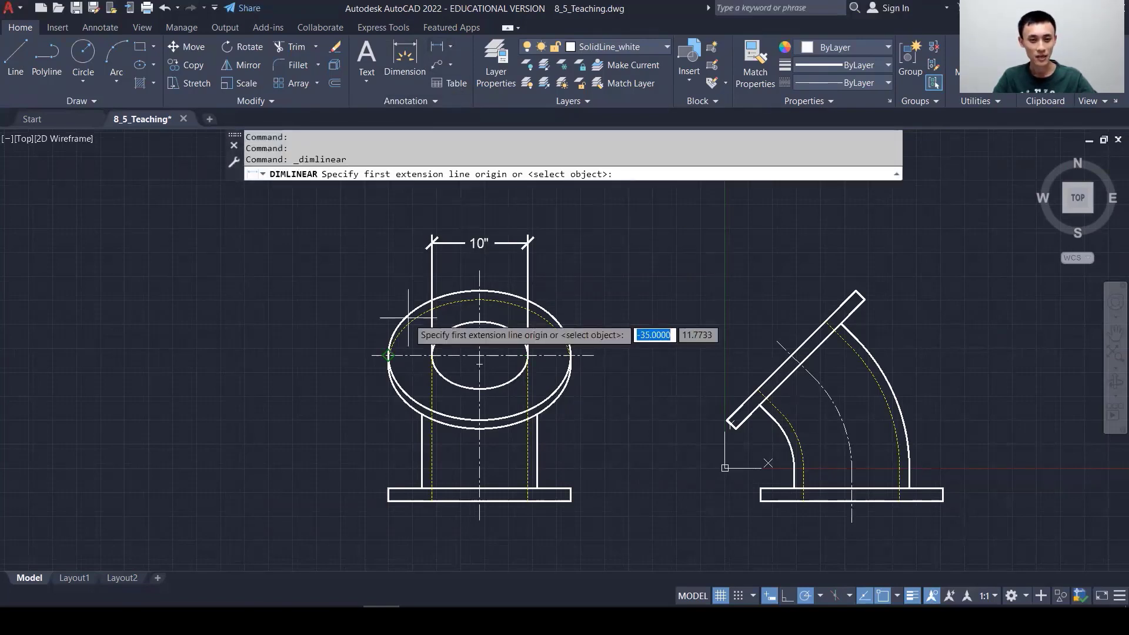
pyautogui.click(480, 321)
pyautogui.click(480, 389)
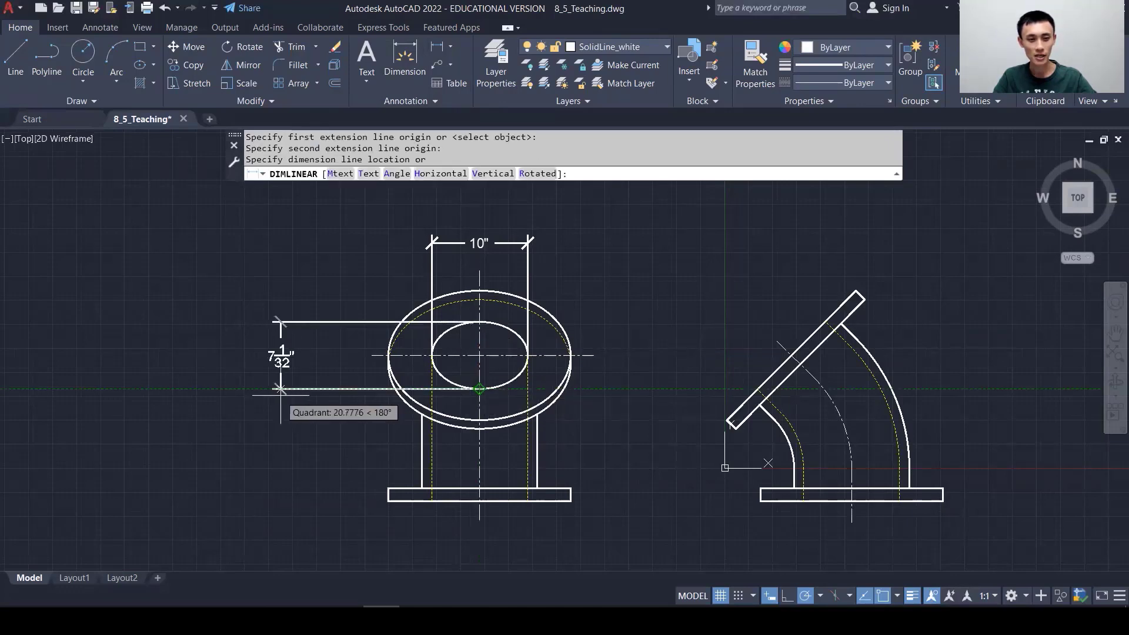
pyautogui.click(307, 390)
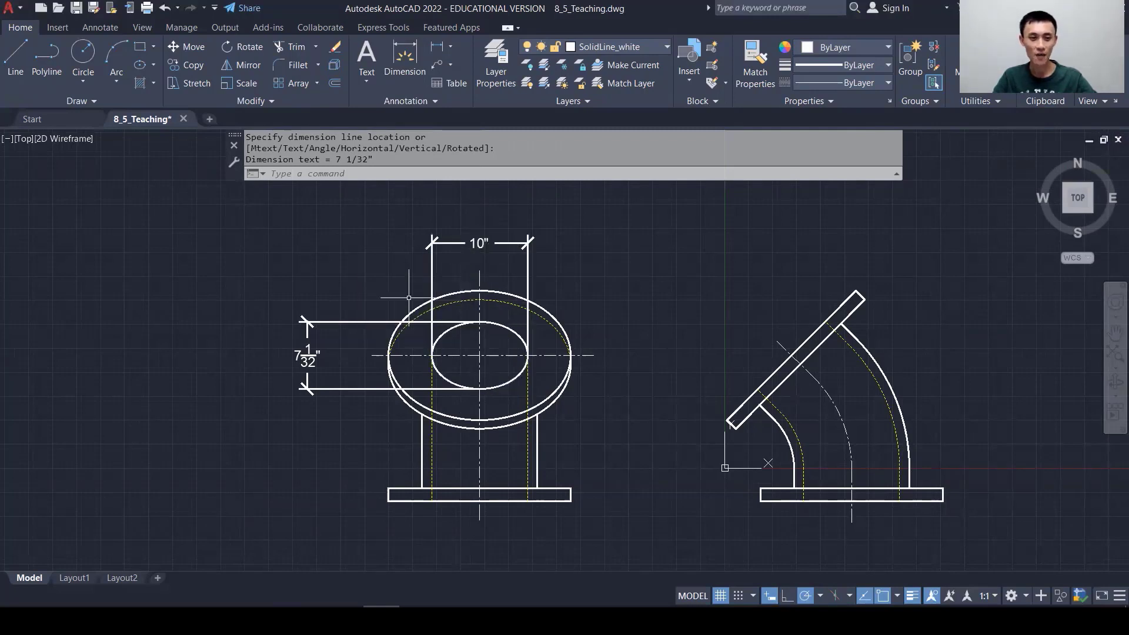
pyautogui.click(330, 322)
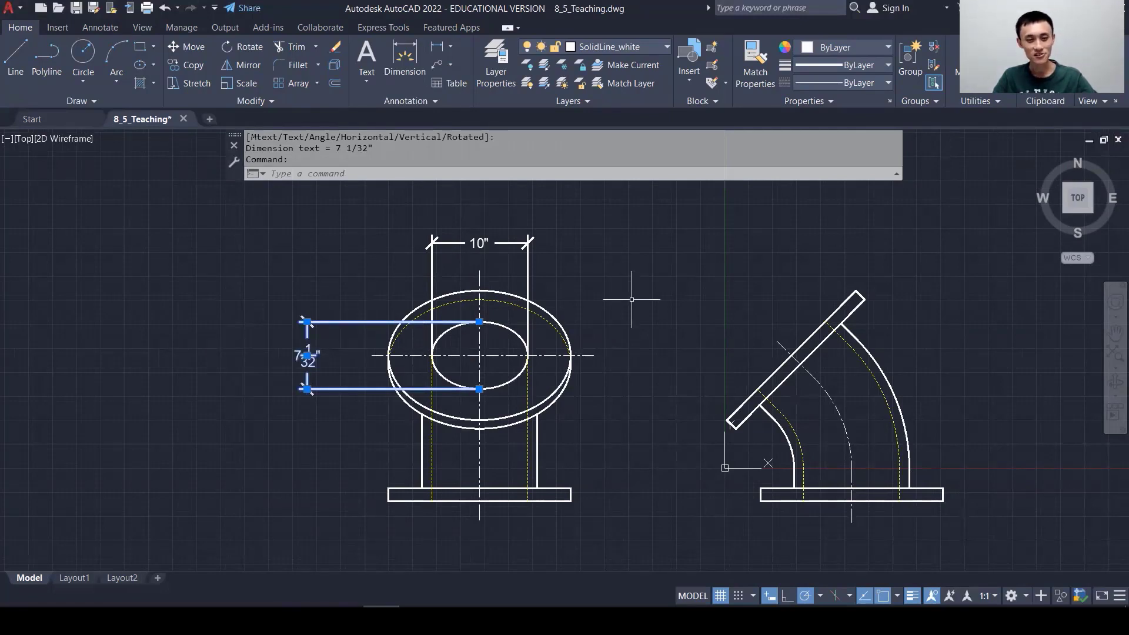
pyautogui.press('Escape')
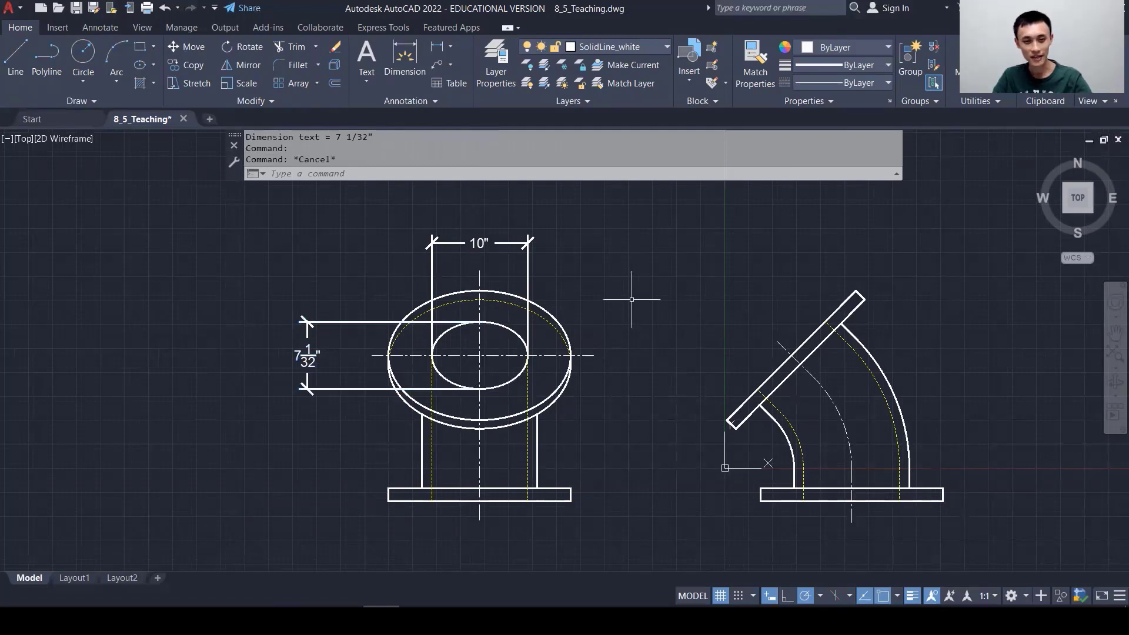
pyautogui.press('space')
pyautogui.click(631, 299)
pyautogui.press('Escape')
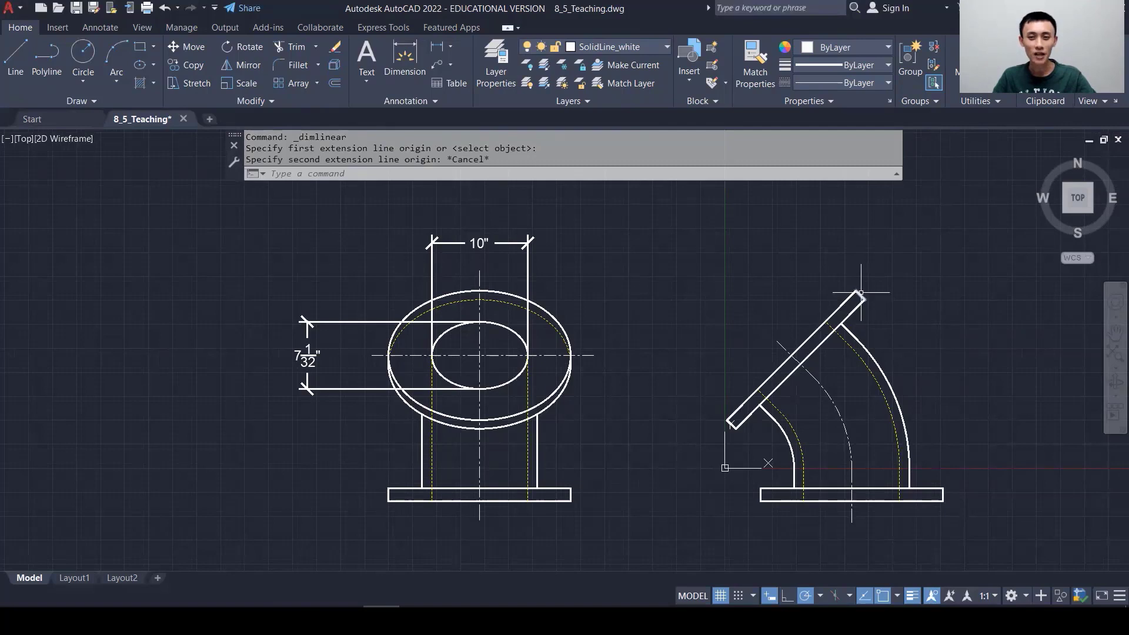
# - Try a linear dimension on the short upper end of the slanted flange in the side view, and delete it
pyautogui.click(453, 47)
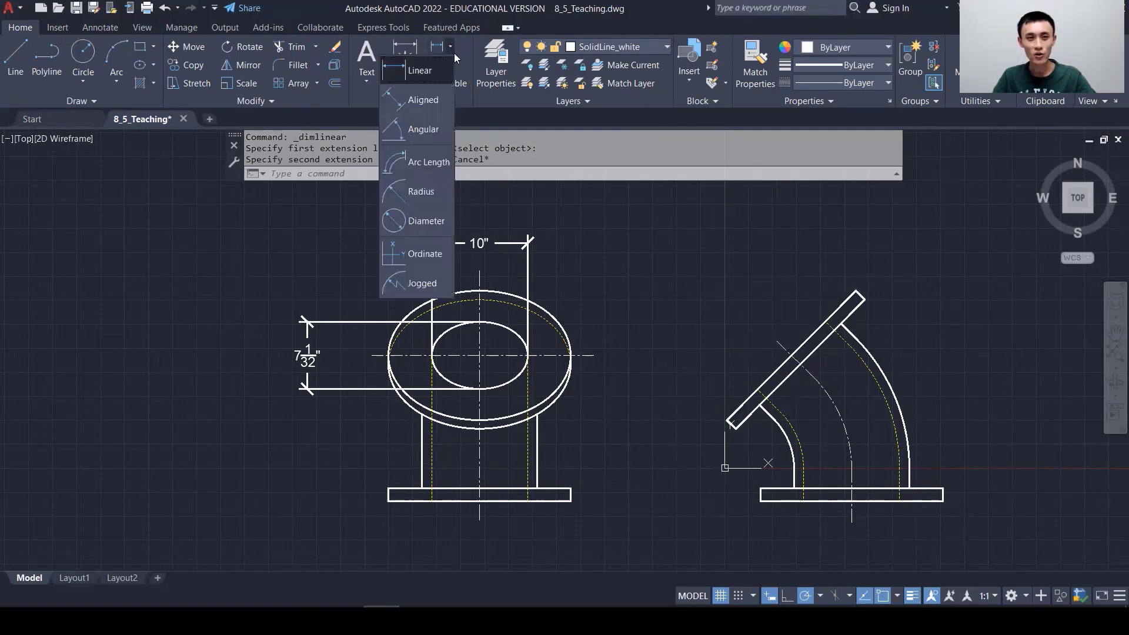
pyautogui.click(431, 75)
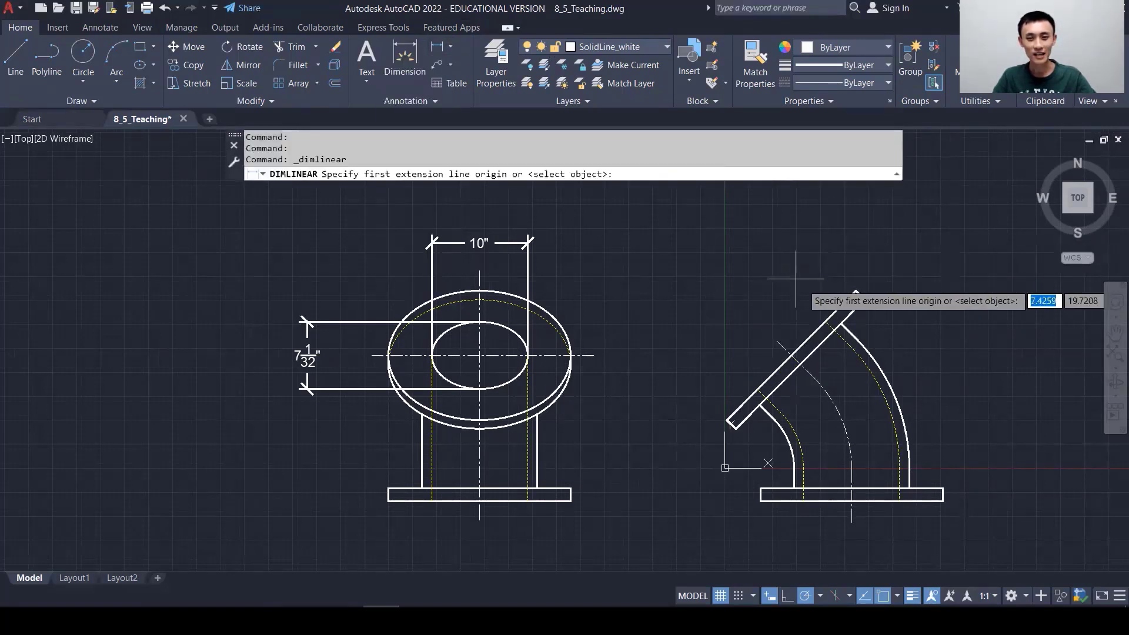
pyautogui.click(856, 293)
pyautogui.click(864, 299)
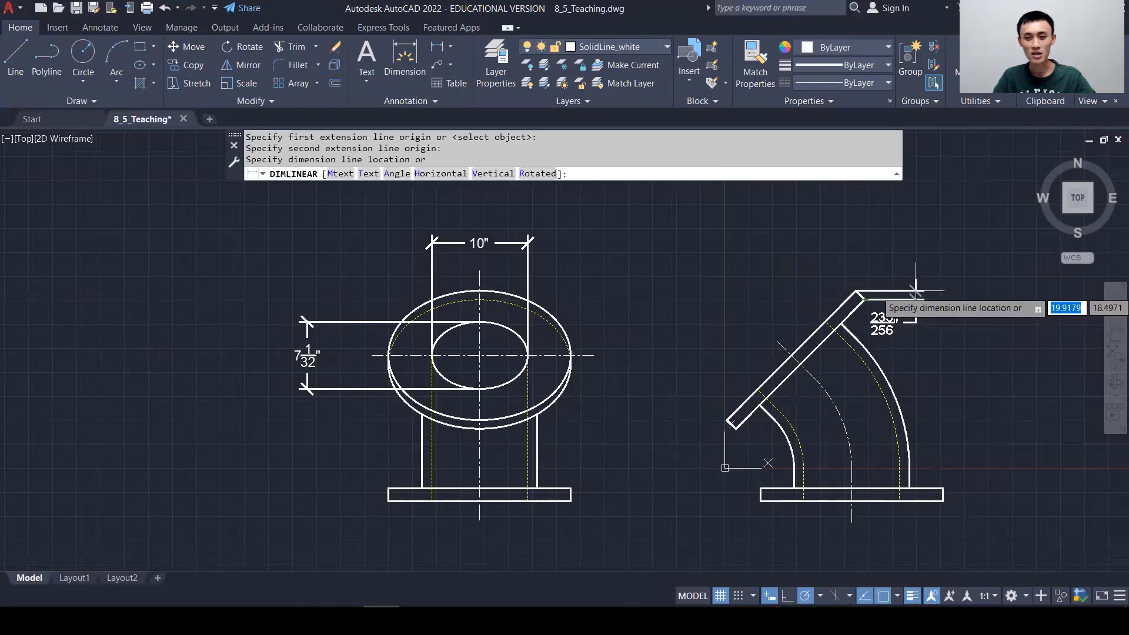
pyautogui.click(961, 274)
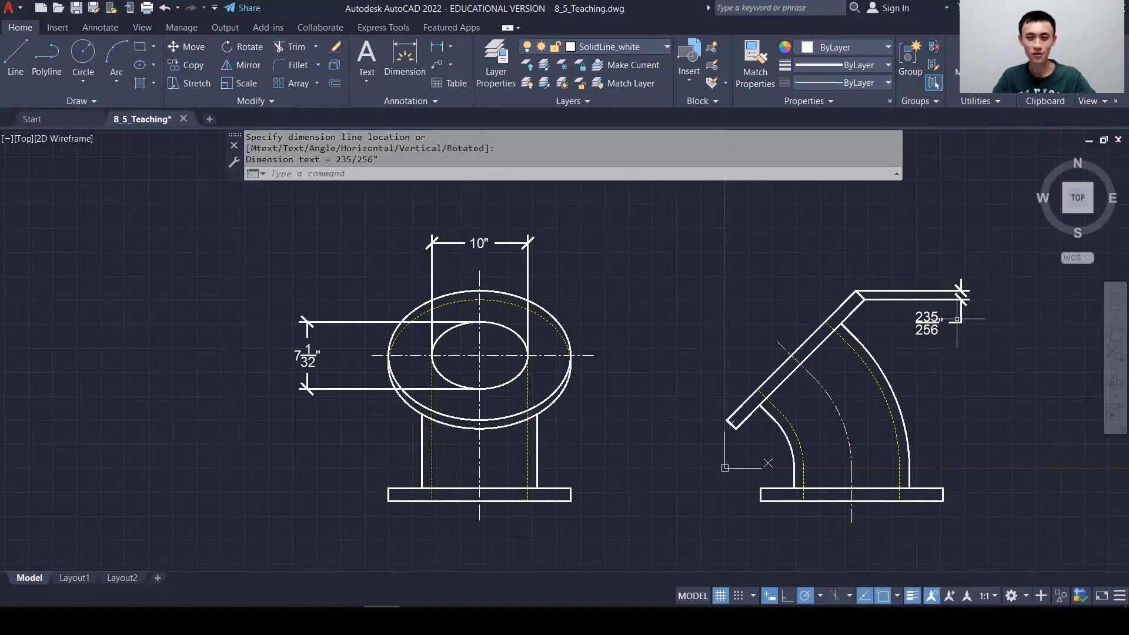
pyautogui.click(938, 297)
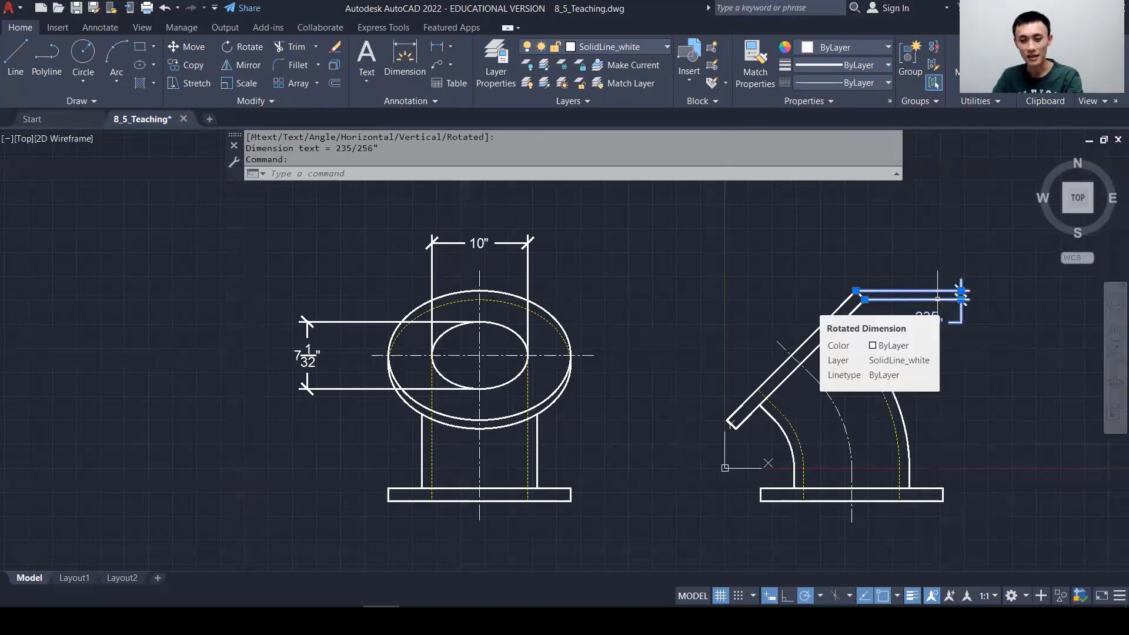
pyautogui.press('Delete')
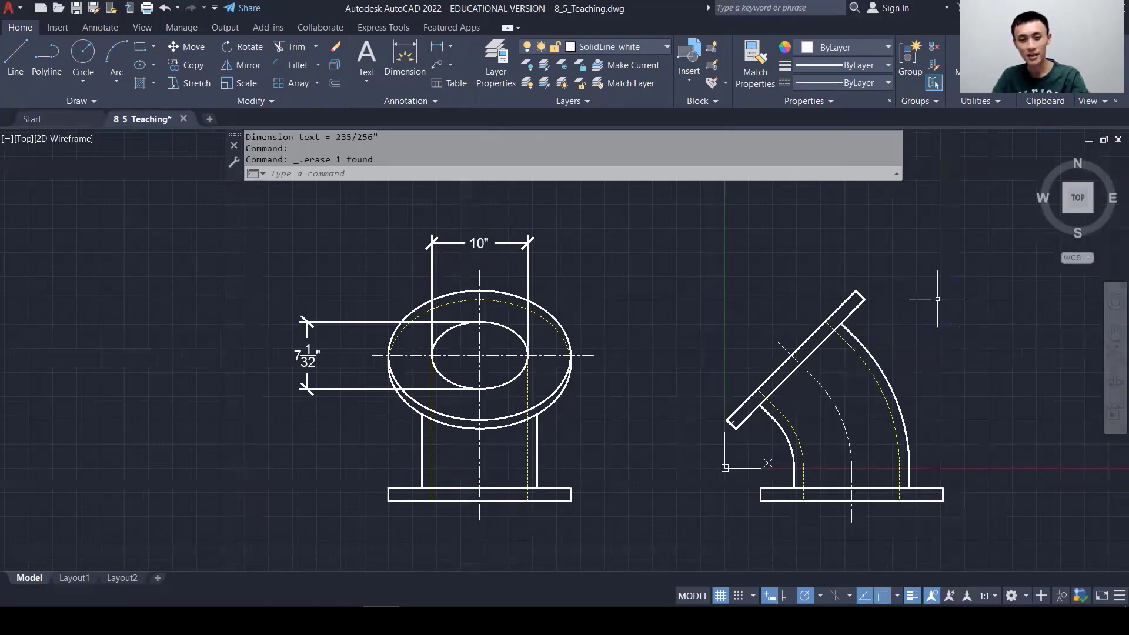
# - Add an aligned dimension for the slanted flange's thickness across its short upper end in the side view
pyautogui.click(451, 47)
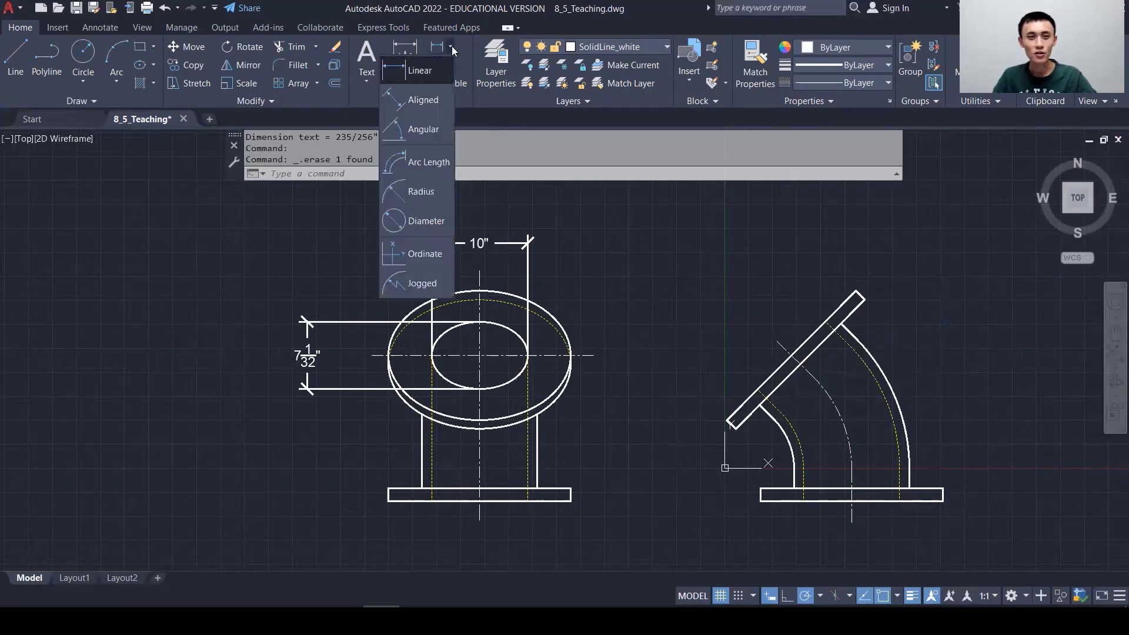
pyautogui.click(436, 100)
pyautogui.click(855, 290)
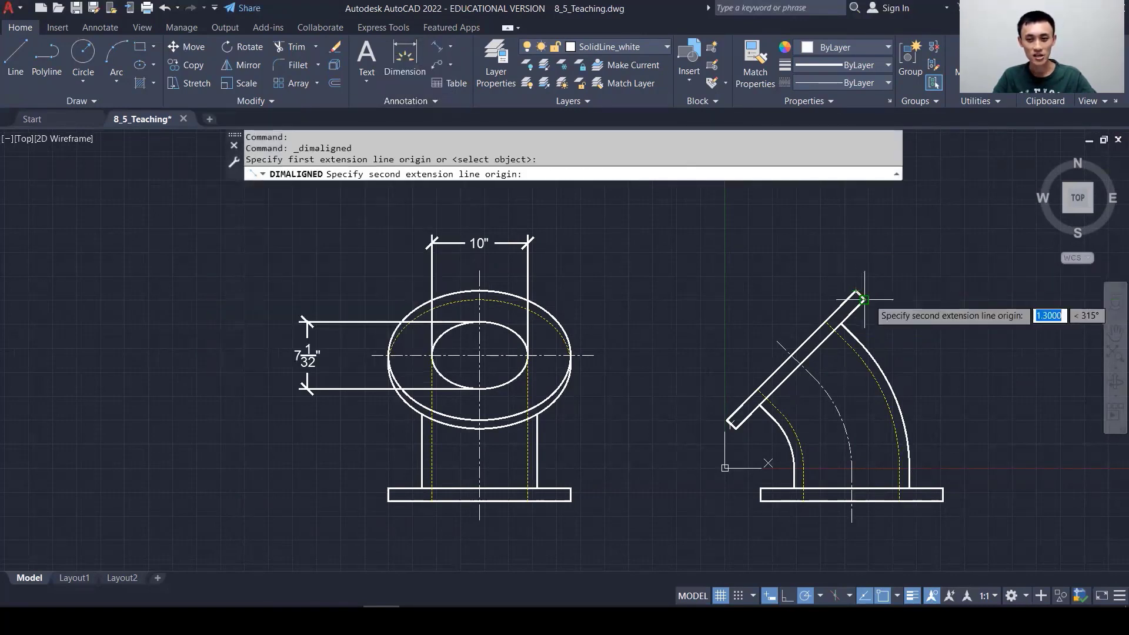
pyautogui.click(865, 299)
pyautogui.click(883, 279)
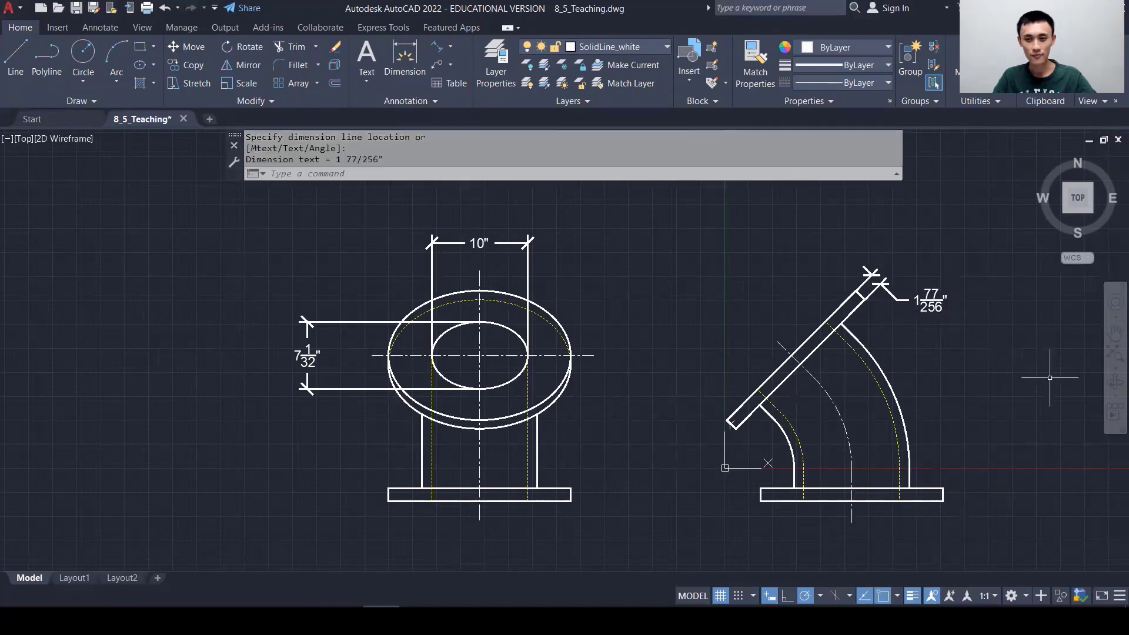
# - Add an aligned dimension along the slanted flange's long outer edge, placed to its upper left
pyautogui.press('Return')
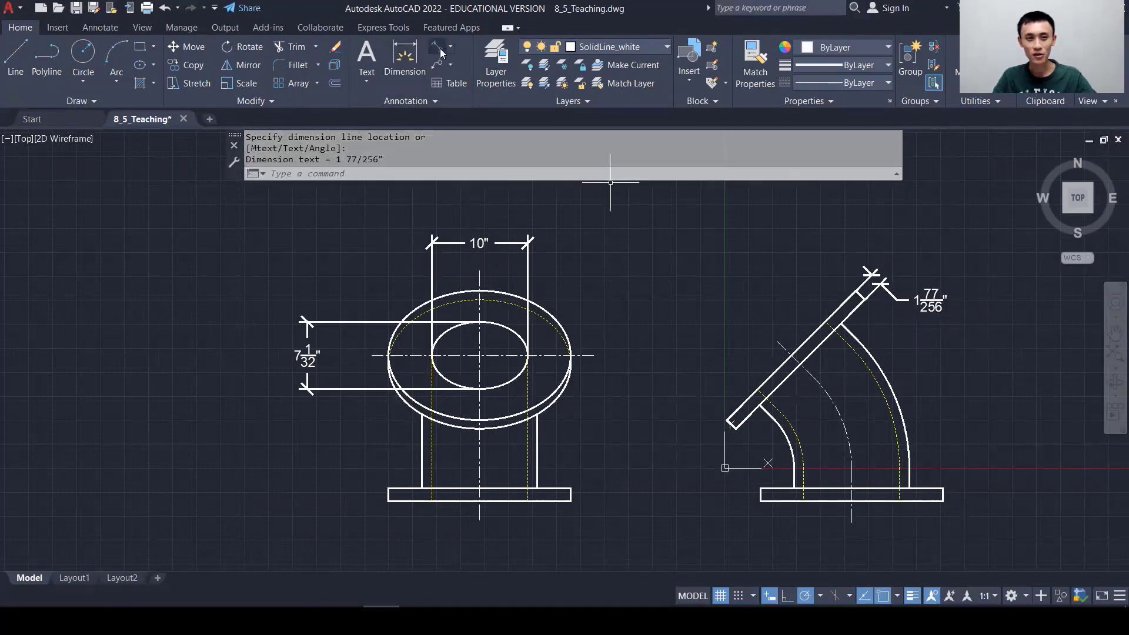
pyautogui.click(729, 420)
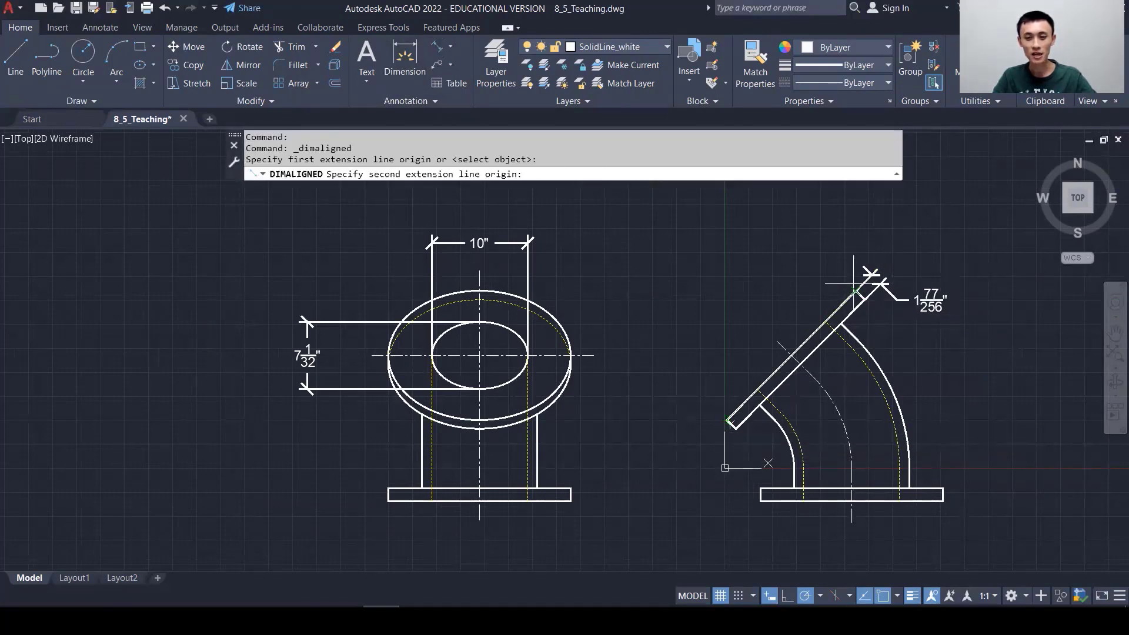
pyautogui.click(856, 291)
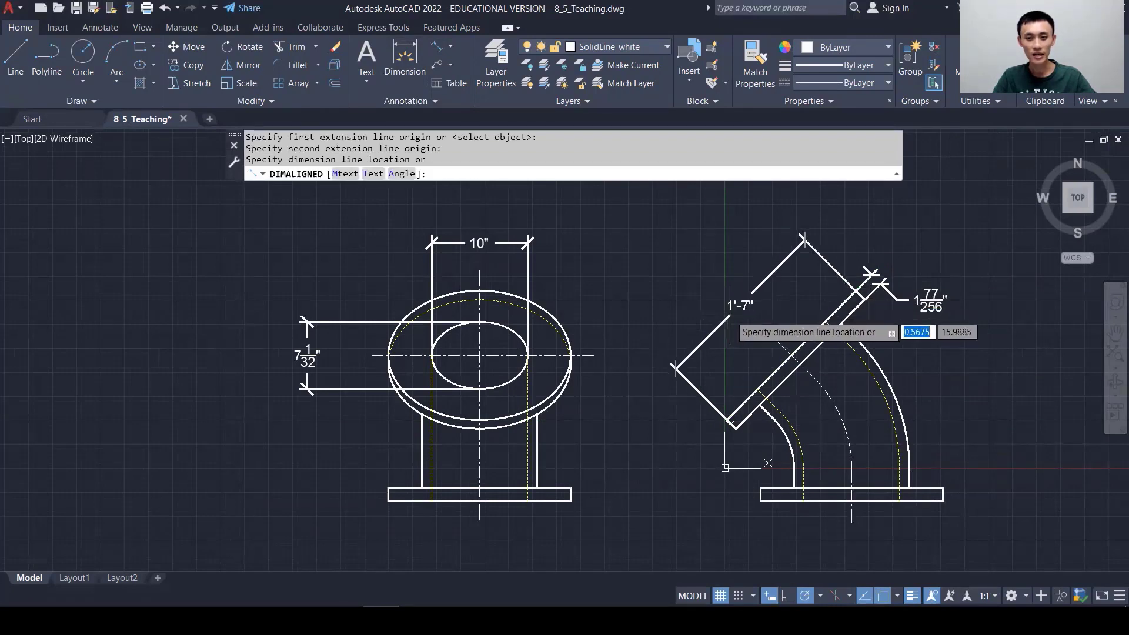
pyautogui.click(736, 309)
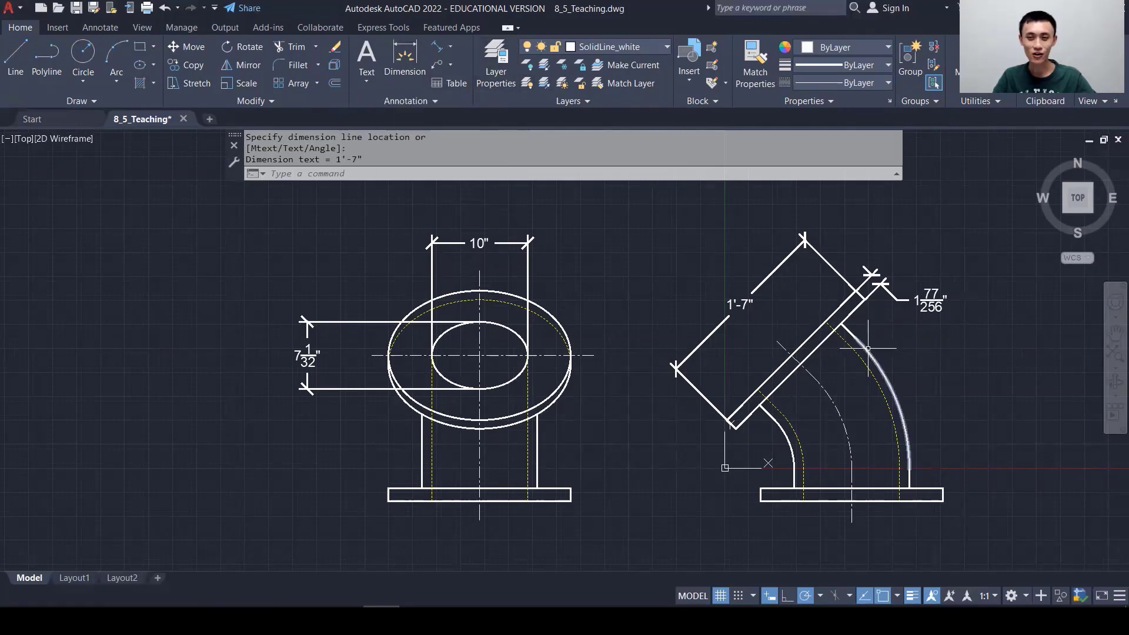
# - Add a radius dimension to the outer arc of the elbow in the side view, with its text outside the bend
pyautogui.click(450, 45)
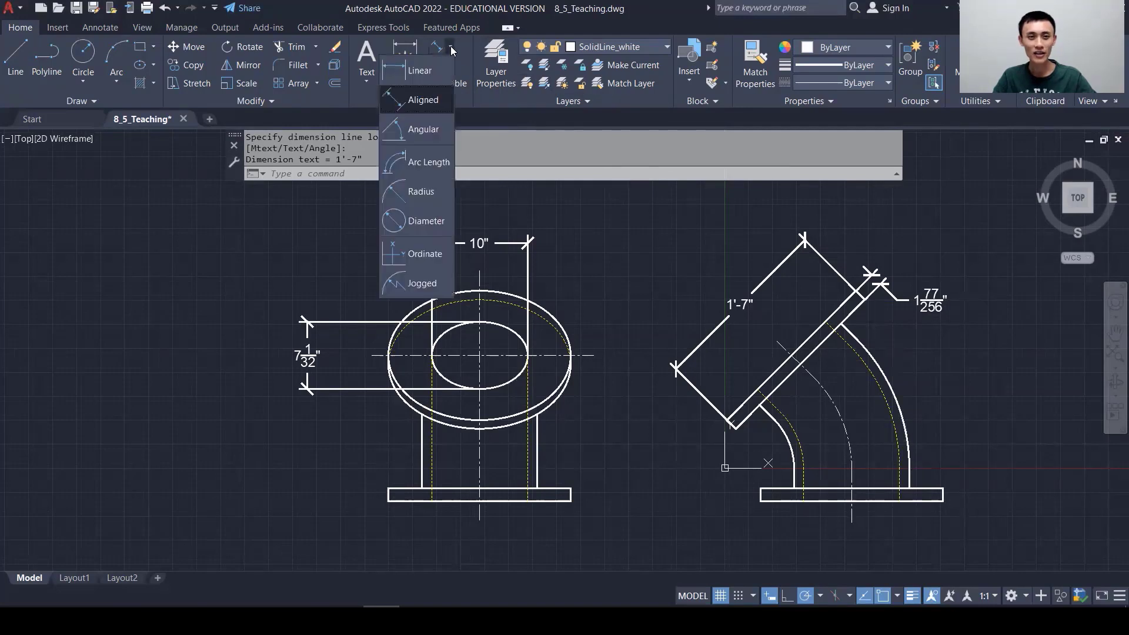
pyautogui.click(420, 193)
pyautogui.click(887, 381)
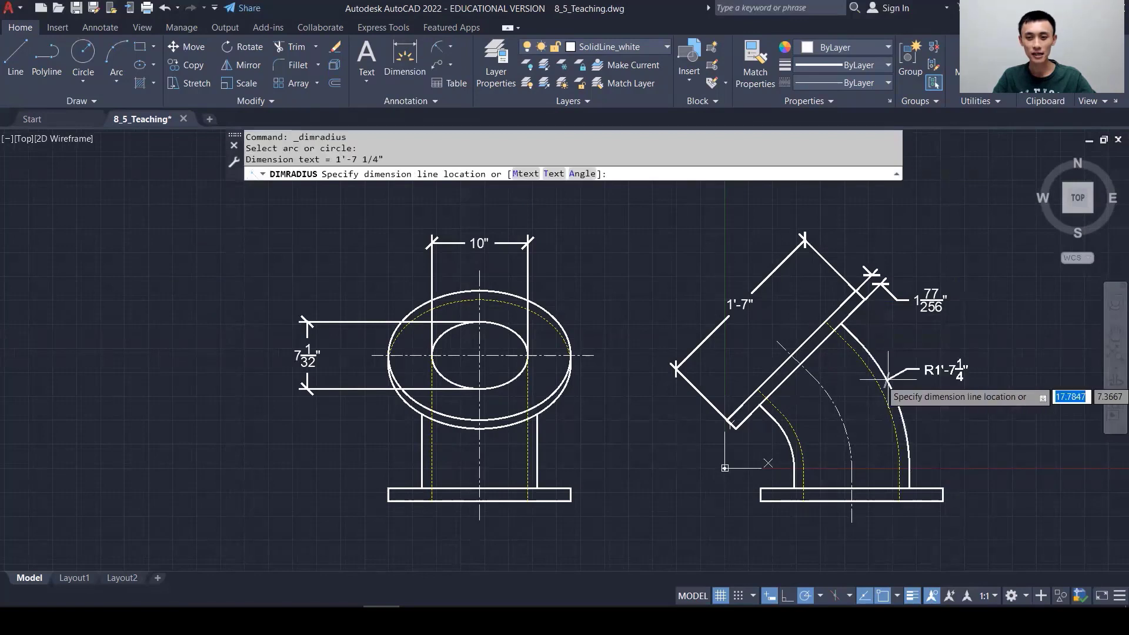
pyautogui.click(948, 362)
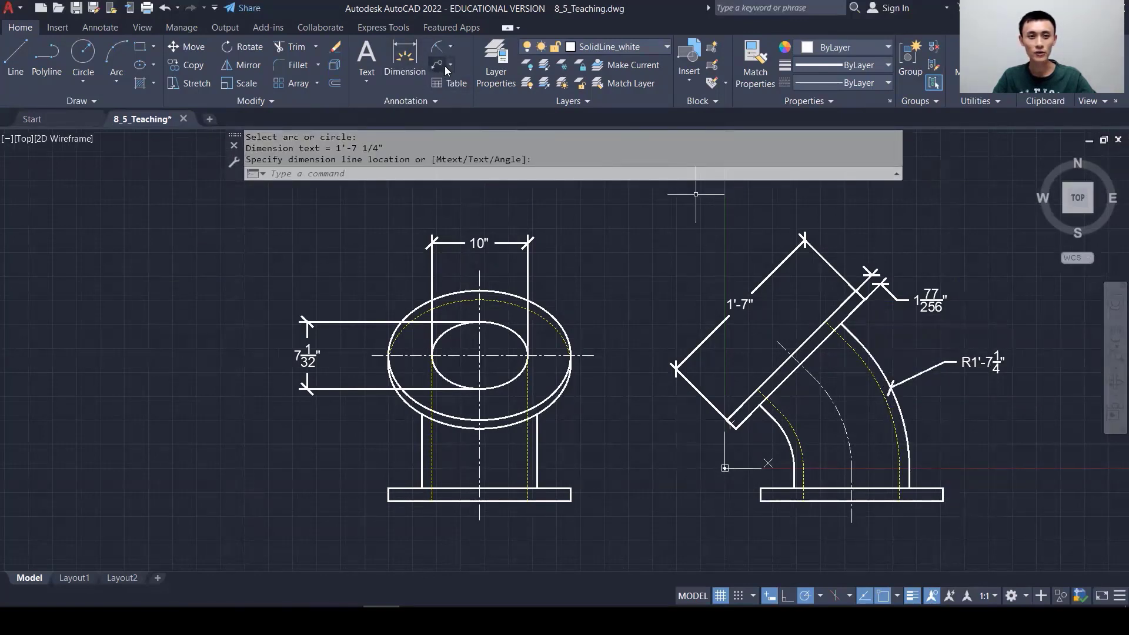
# - Add a diameter dimension to the outer arc of the elbow in the side view, with its text outside the bend below the radius dimension
pyautogui.click(450, 47)
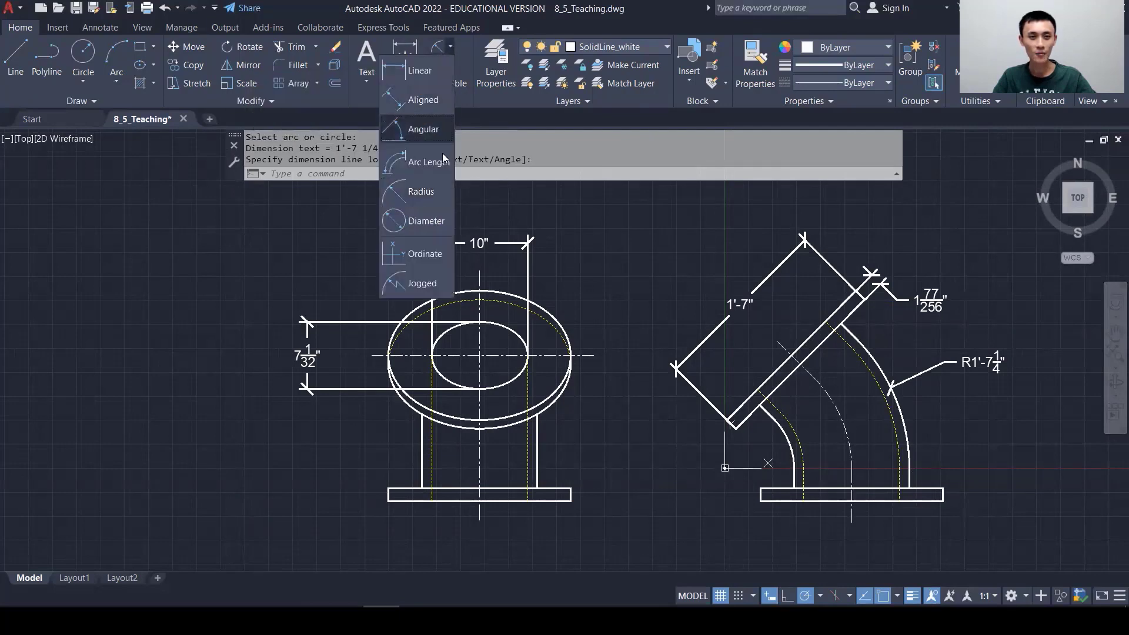
pyautogui.click(424, 220)
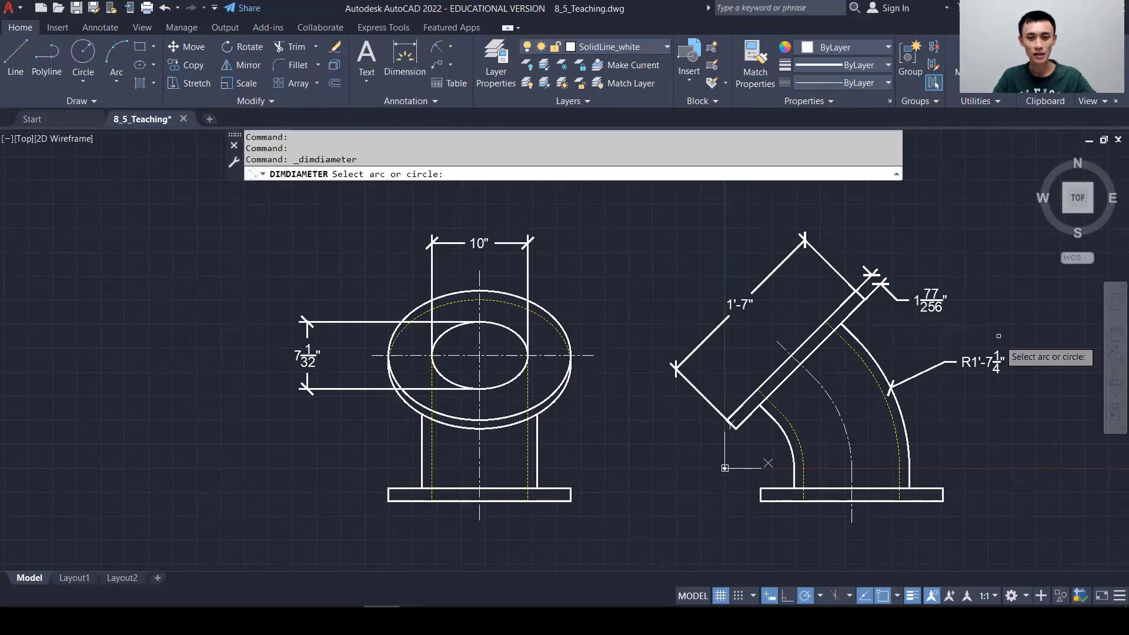
pyautogui.click(901, 412)
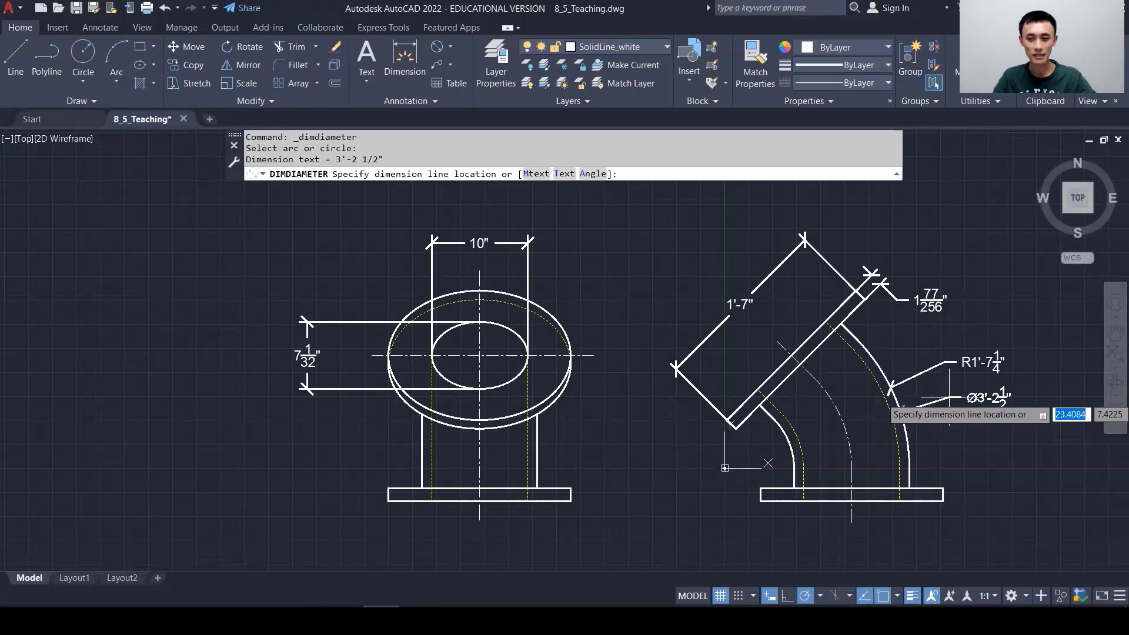
pyautogui.click(958, 398)
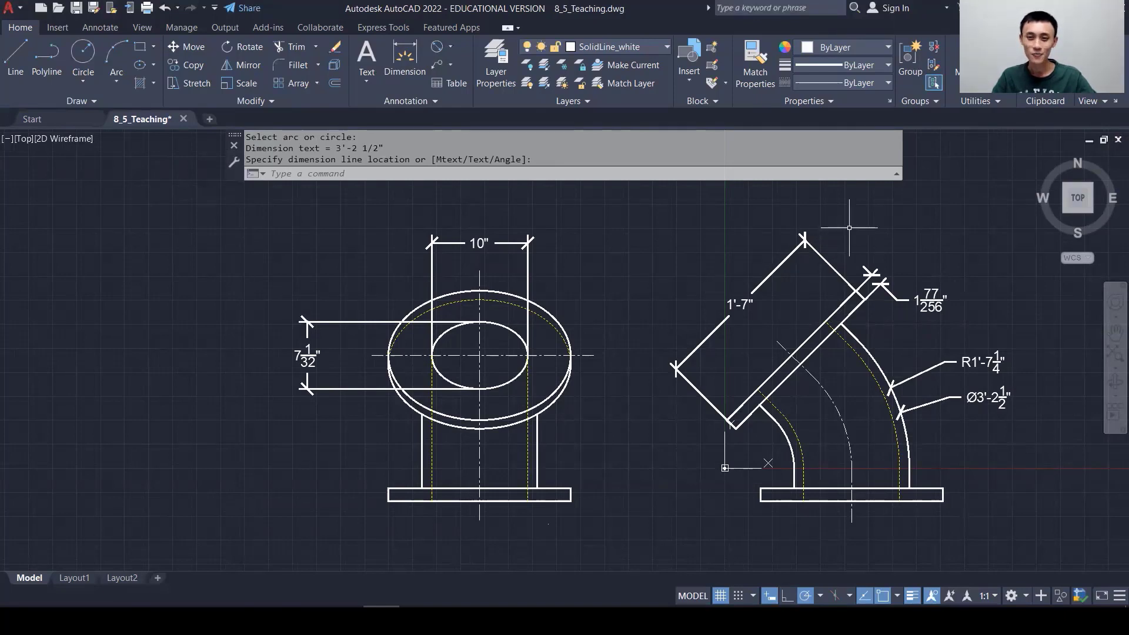
# - Delete the two aligned dimensions, the radius dimension and the diameter dimension from the side view
pyautogui.click(815, 253)
pyautogui.click(885, 285)
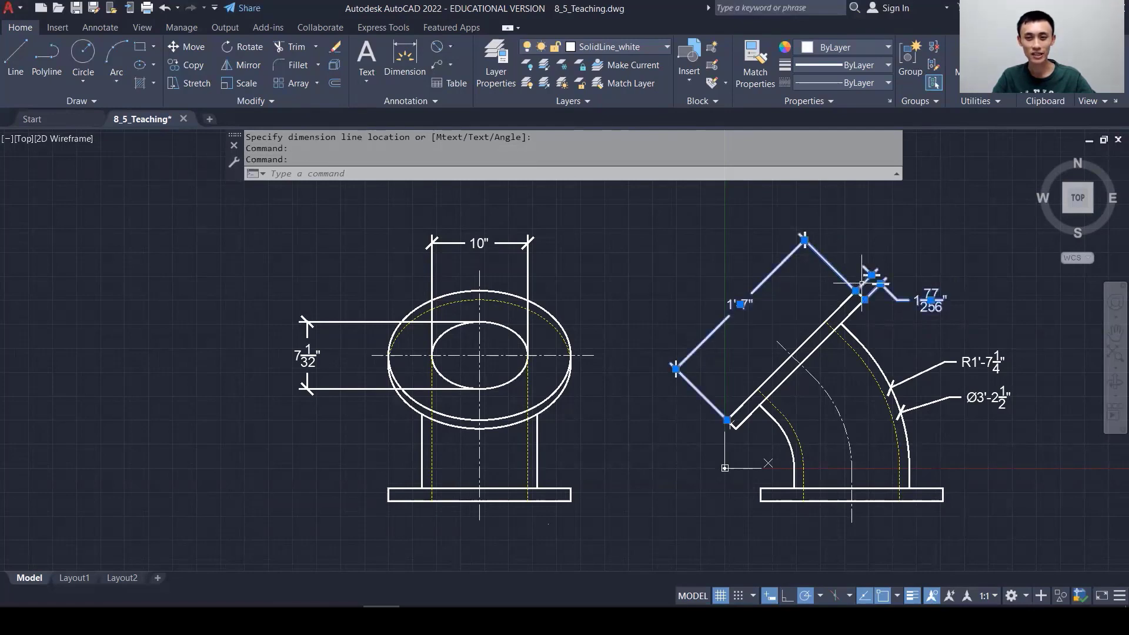
pyautogui.click(935, 367)
pyautogui.click(945, 399)
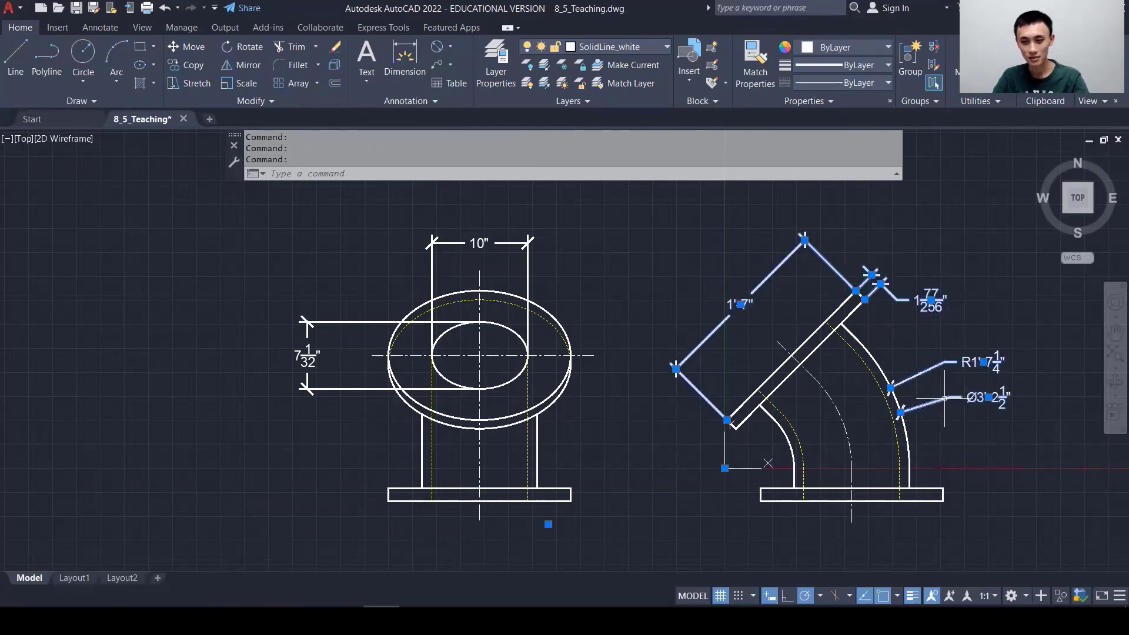
pyautogui.press('Delete')
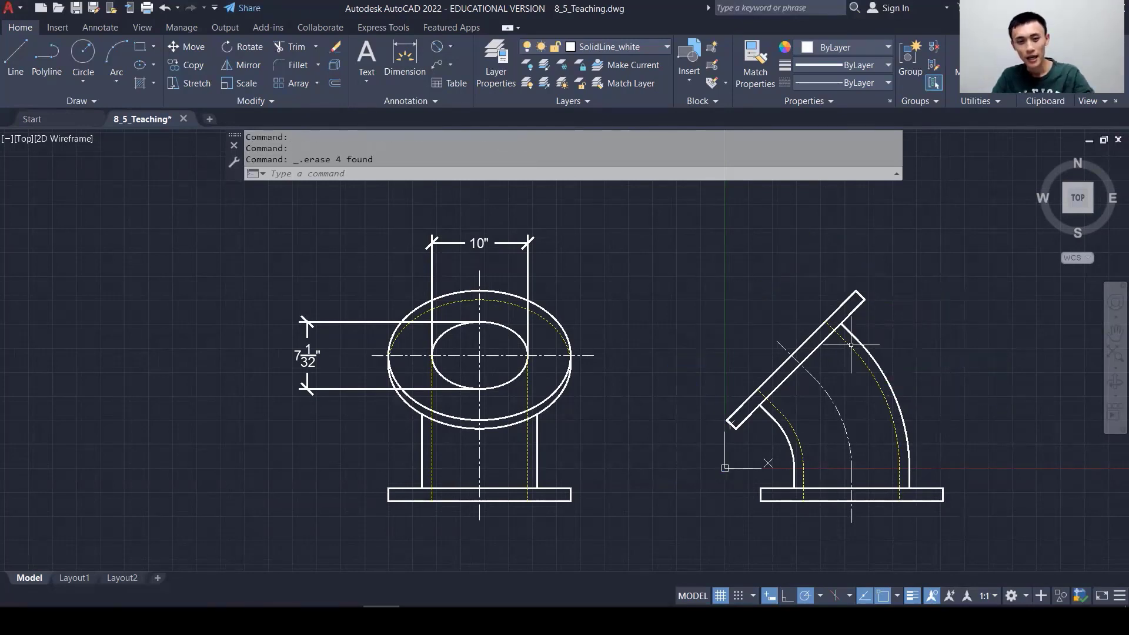
# - Create a new dimension style named Mechanical, based on the Annotative style and used for all dimensions
pyautogui.click(420, 103)
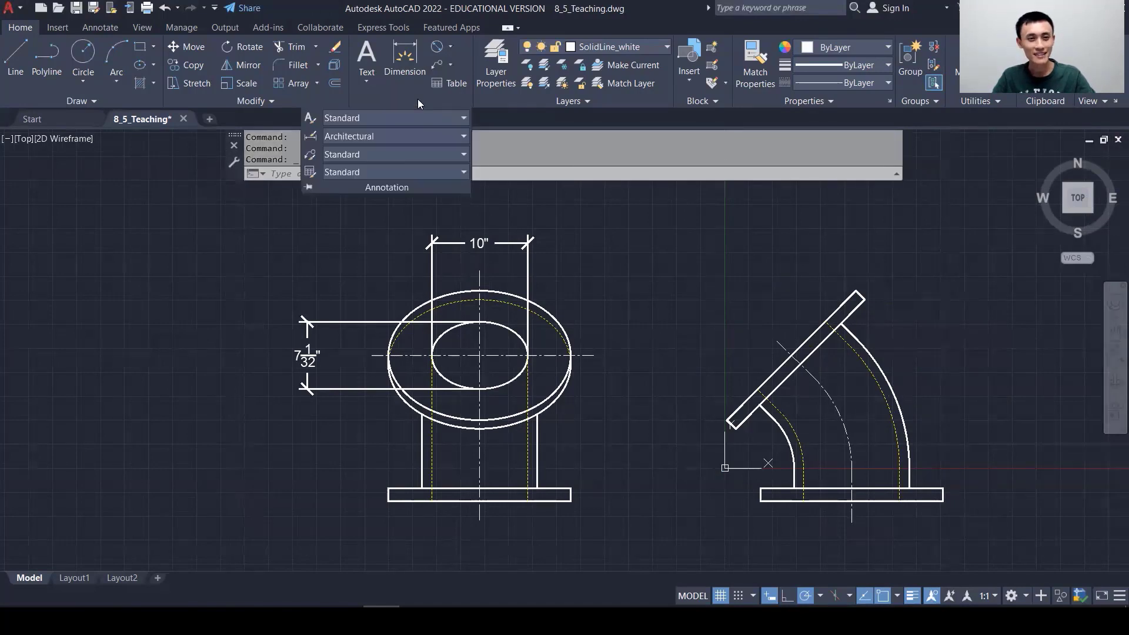
pyautogui.click(313, 139)
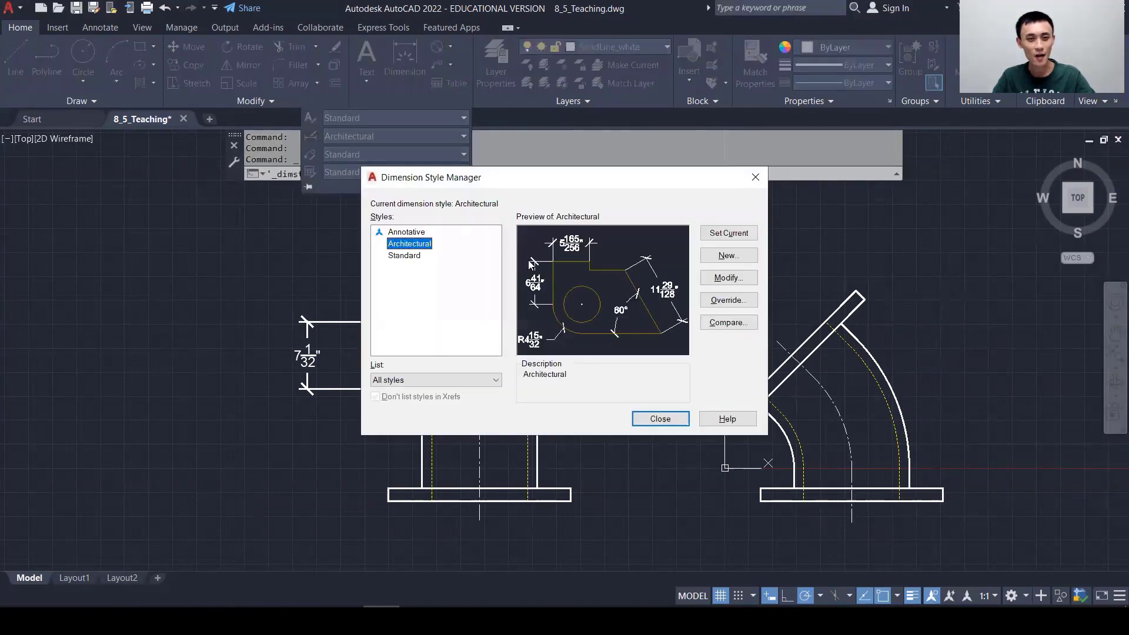
pyautogui.click(412, 233)
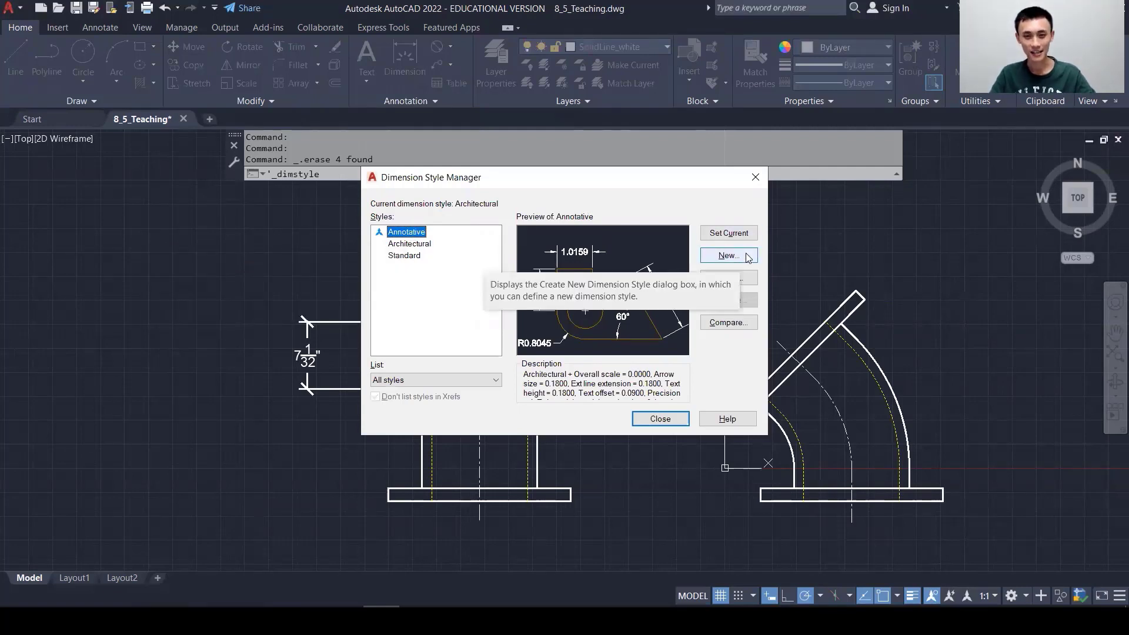
pyautogui.click(728, 255)
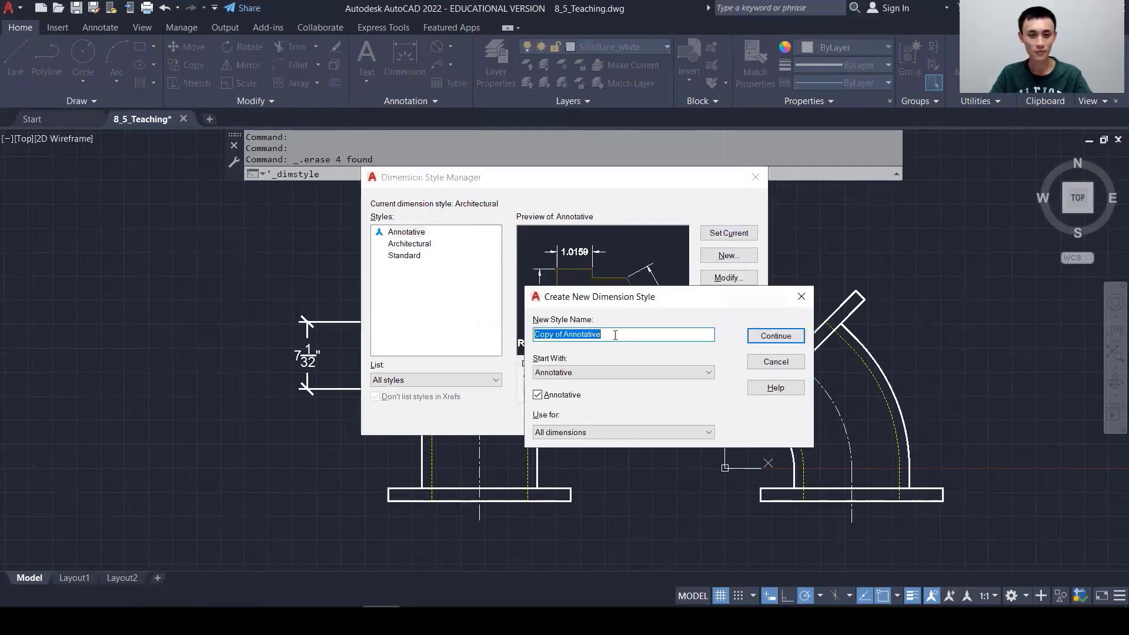
pyautogui.write('Me')
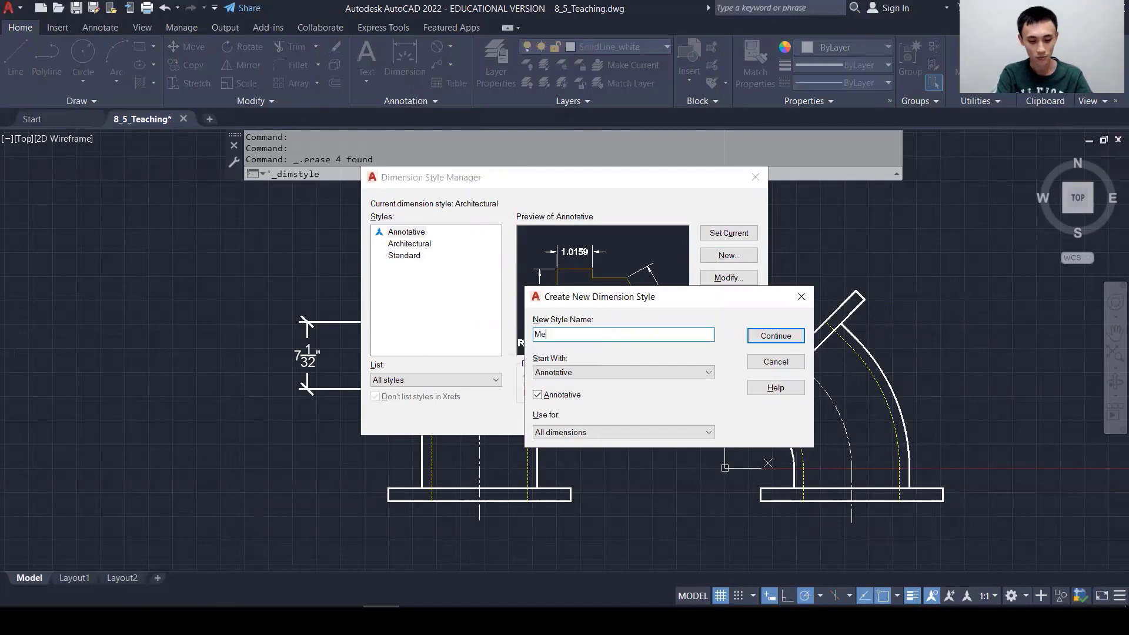
pyautogui.write('chanical')
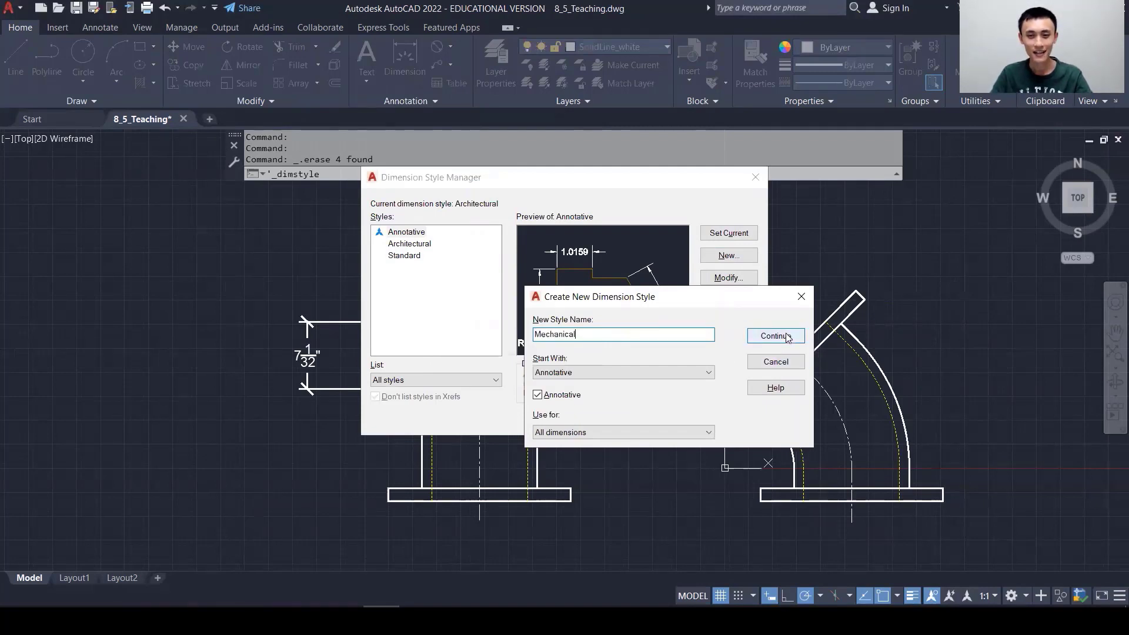
pyautogui.click(776, 336)
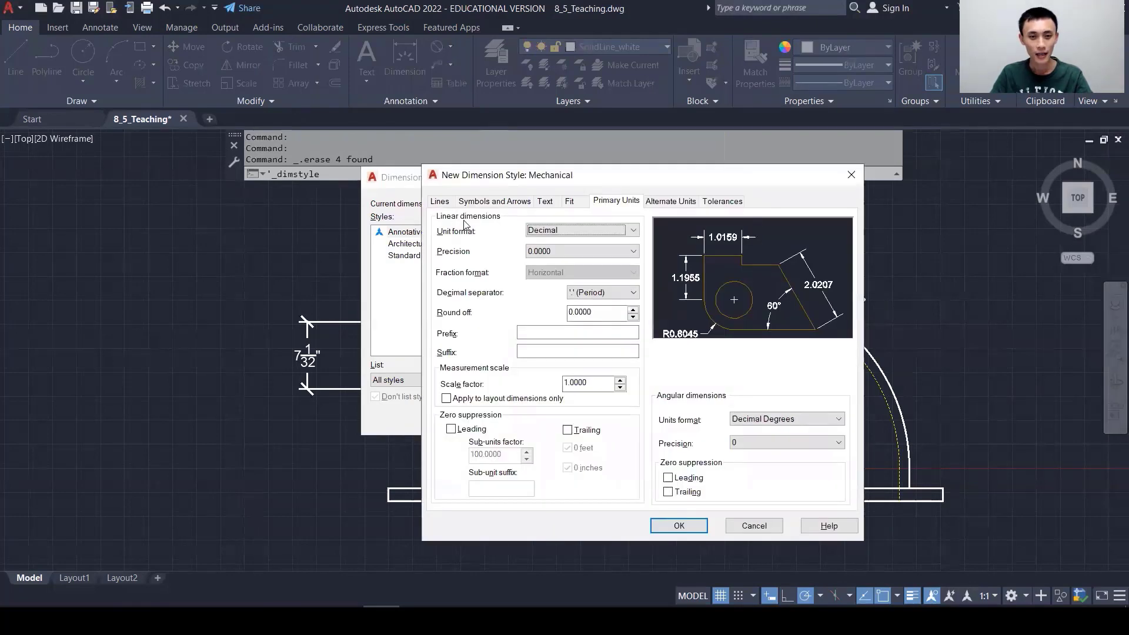
# - In the Mechanical style, extend the extension lines 0.8 beyond the dimension lines and set the arrow size to 1.2
pyautogui.click(442, 202)
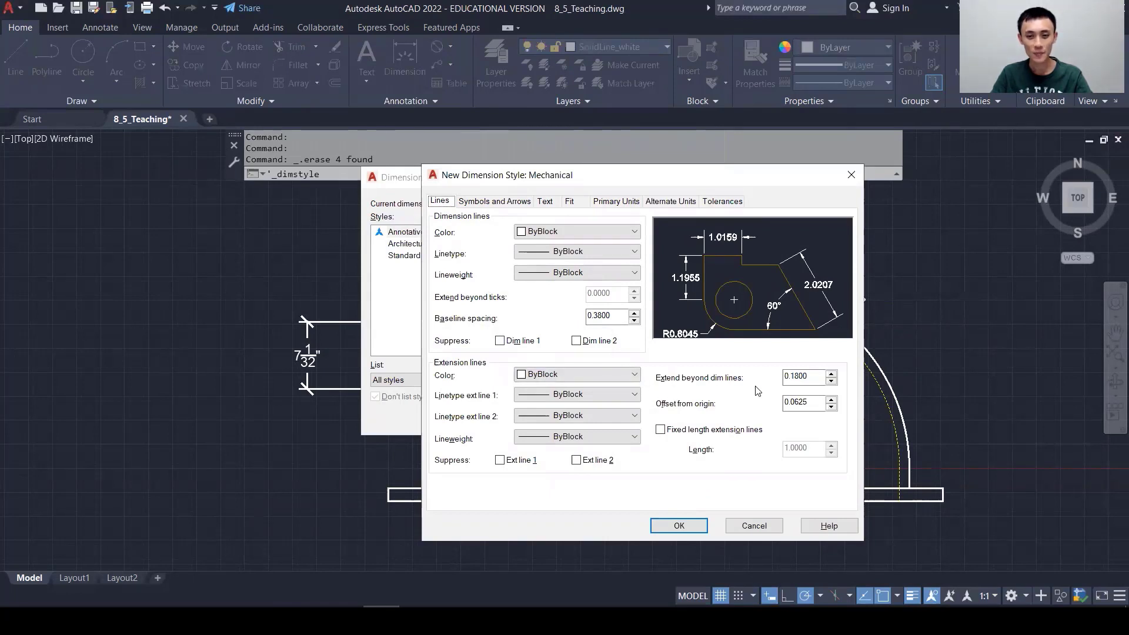
pyautogui.click(819, 380)
pyautogui.moveTo(819, 380); pyautogui.dragTo(742, 377)
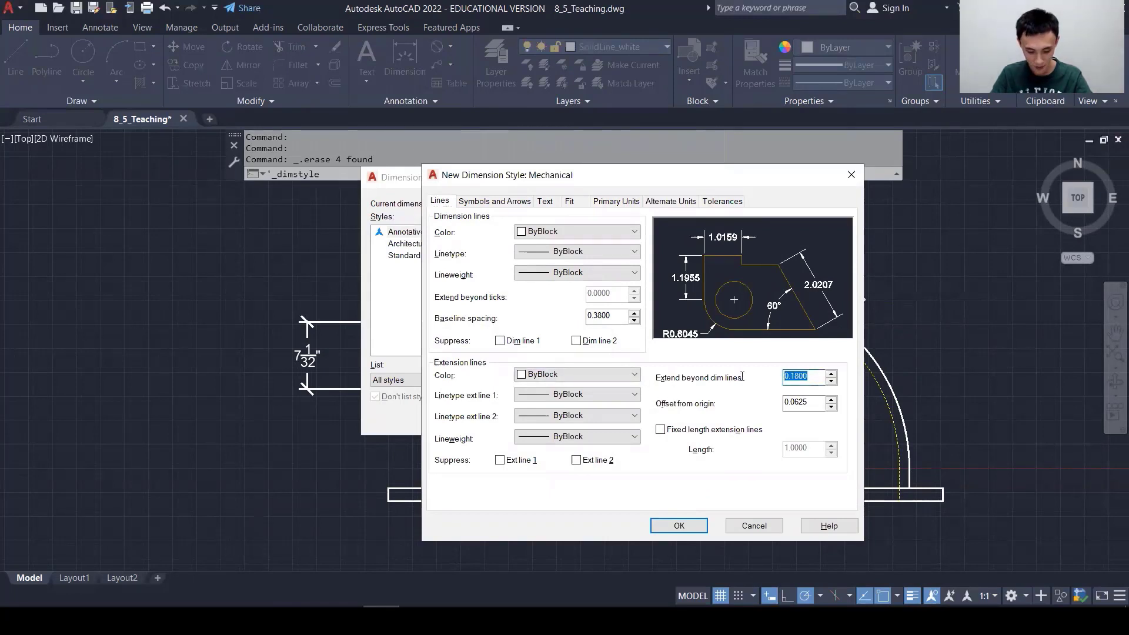
pyautogui.write('0.8')
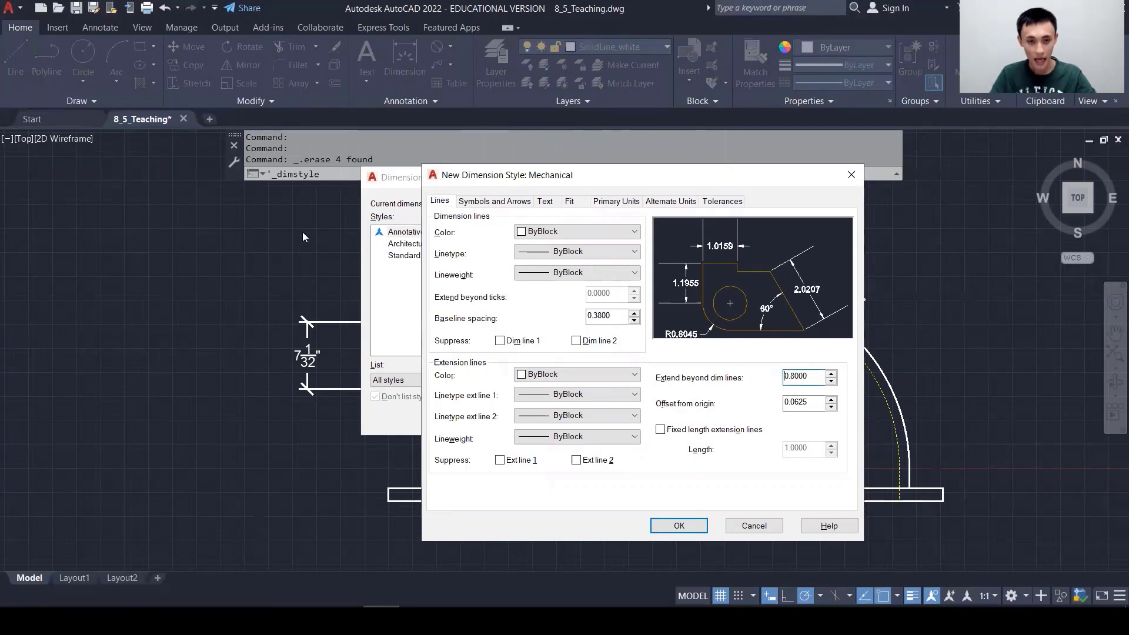
pyautogui.click(494, 202)
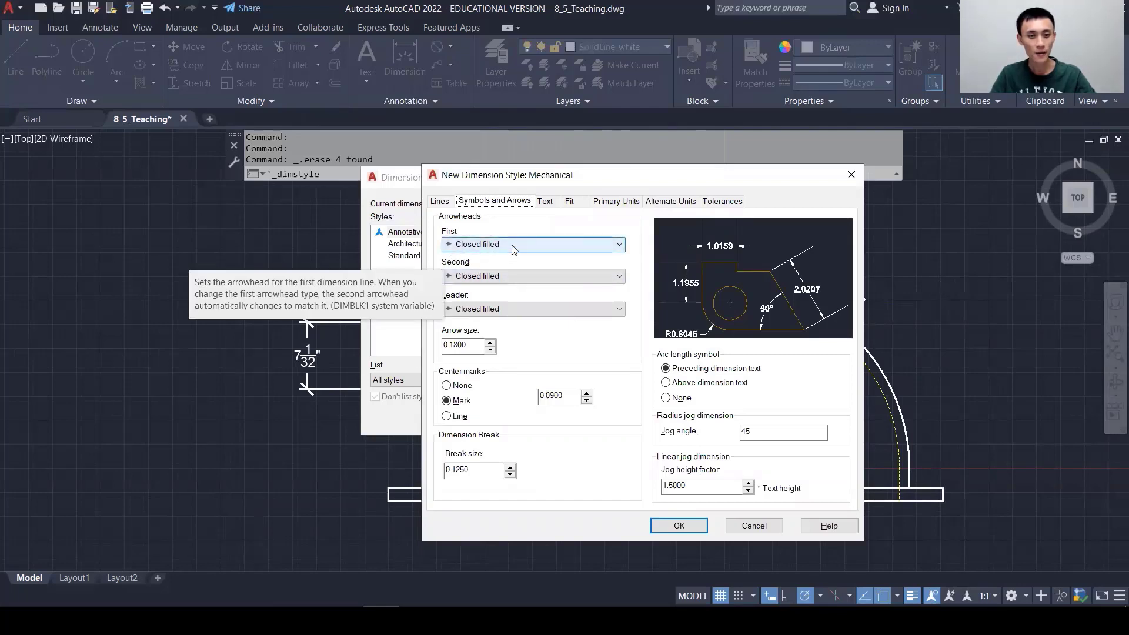
pyautogui.doubleClick(464, 346)
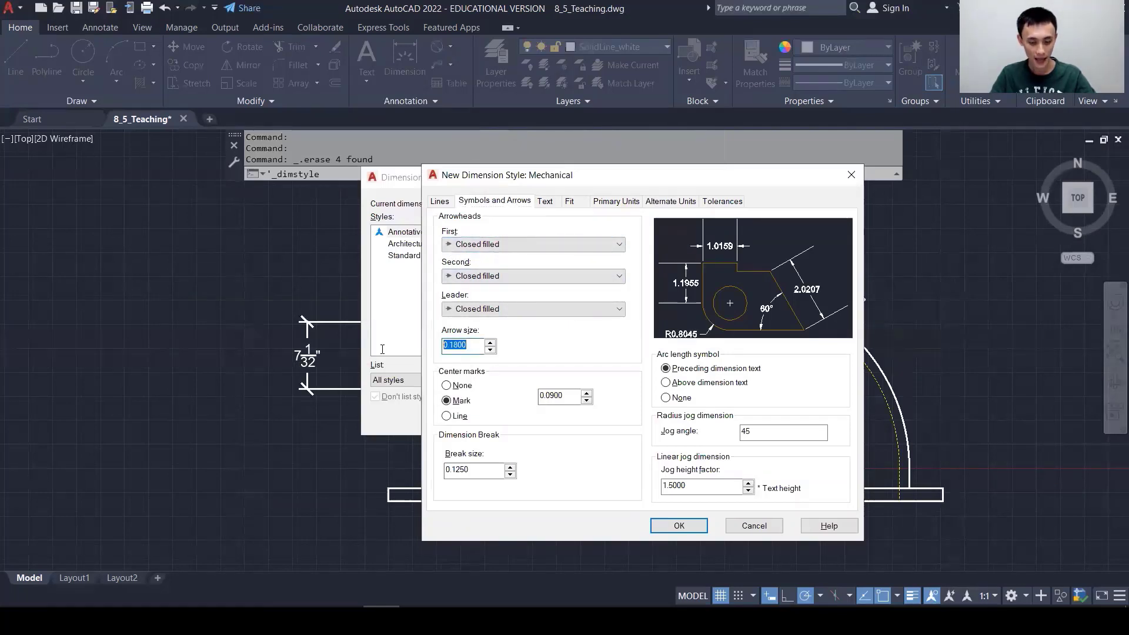
pyautogui.write('1')
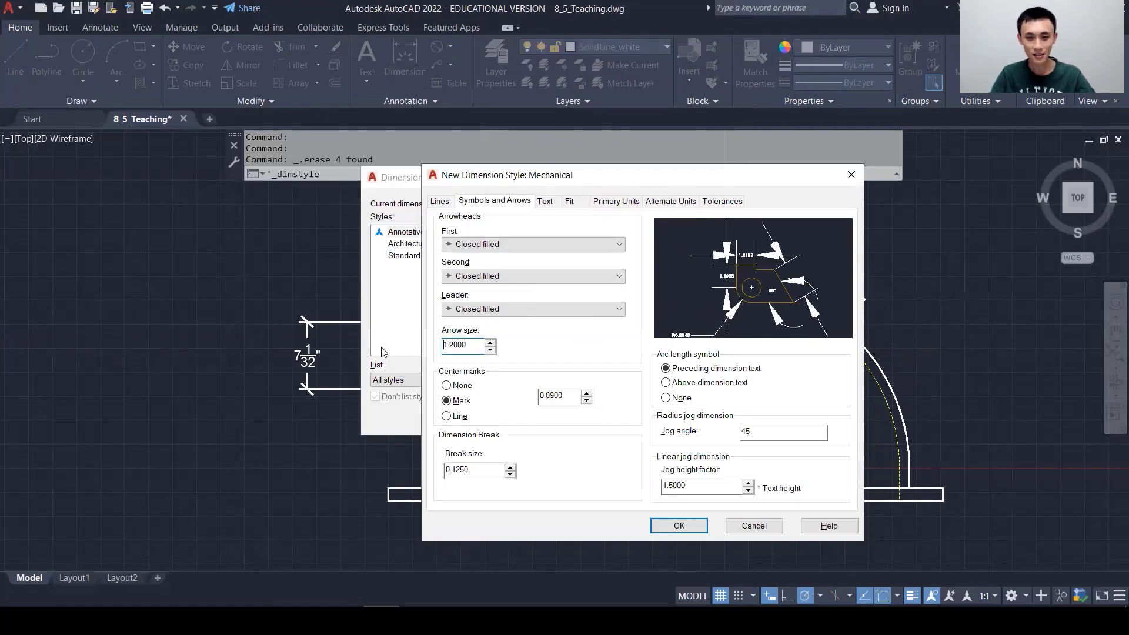
# - Set the Mechanical style's text height to 1 and its text offset from the dimension line to 0.7
pyautogui.click(543, 202)
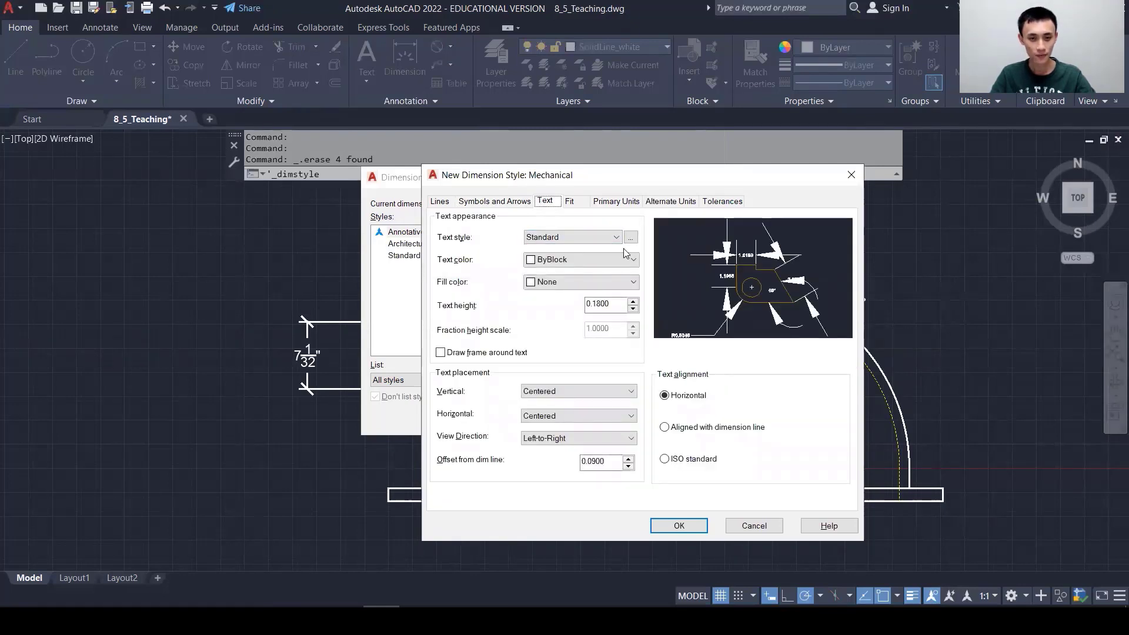
pyautogui.click(624, 304)
pyautogui.doubleClick(624, 304)
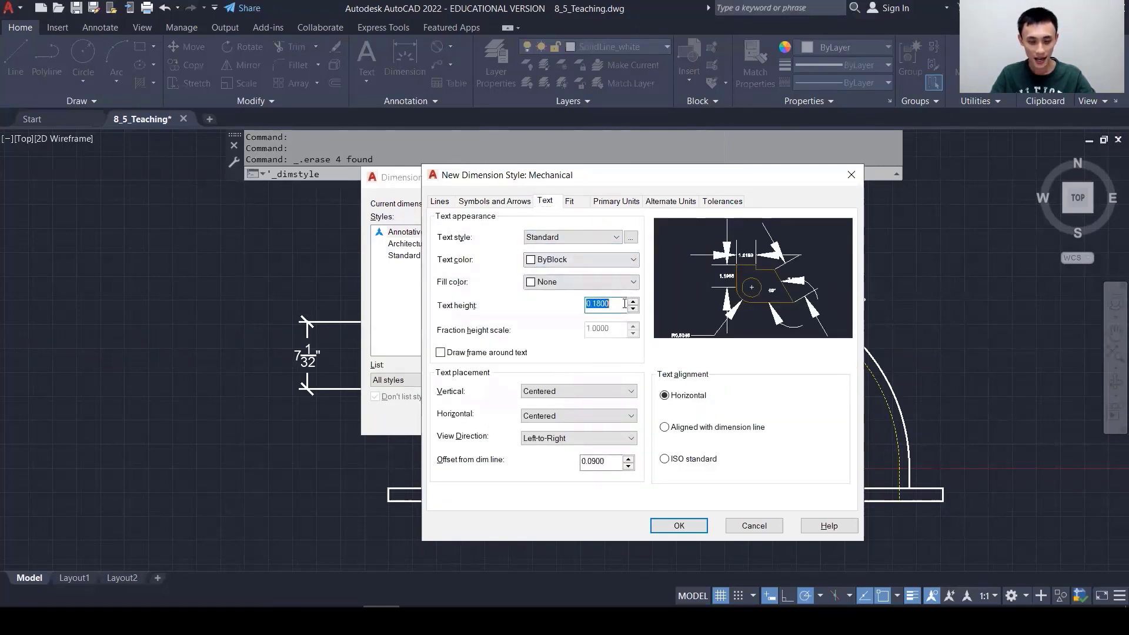
pyautogui.write('1')
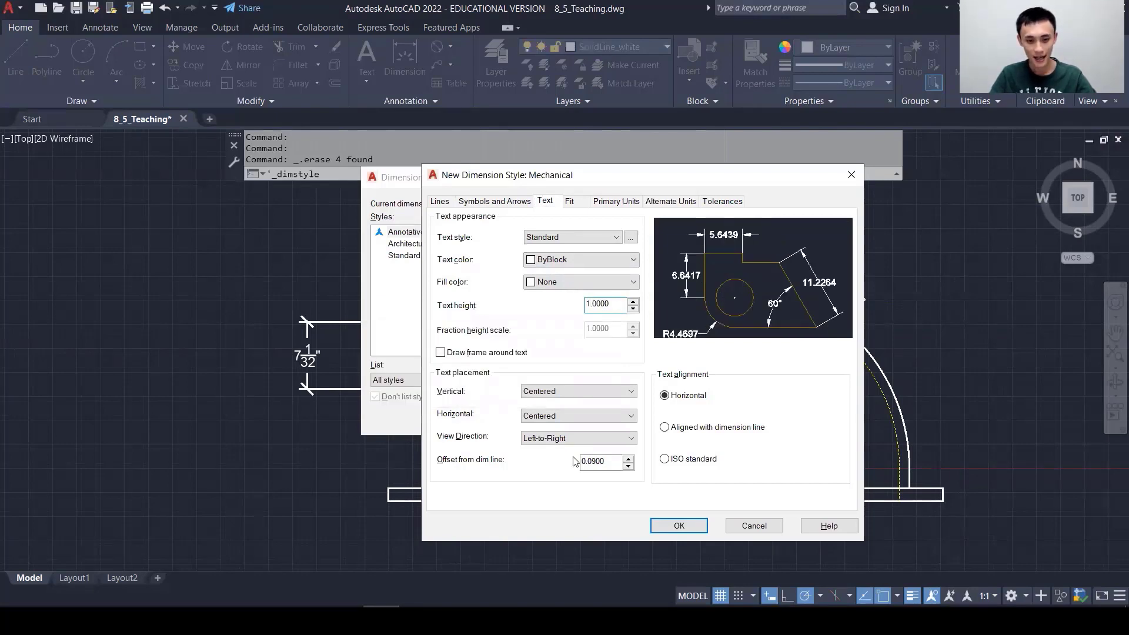
pyautogui.doubleClick(596, 461)
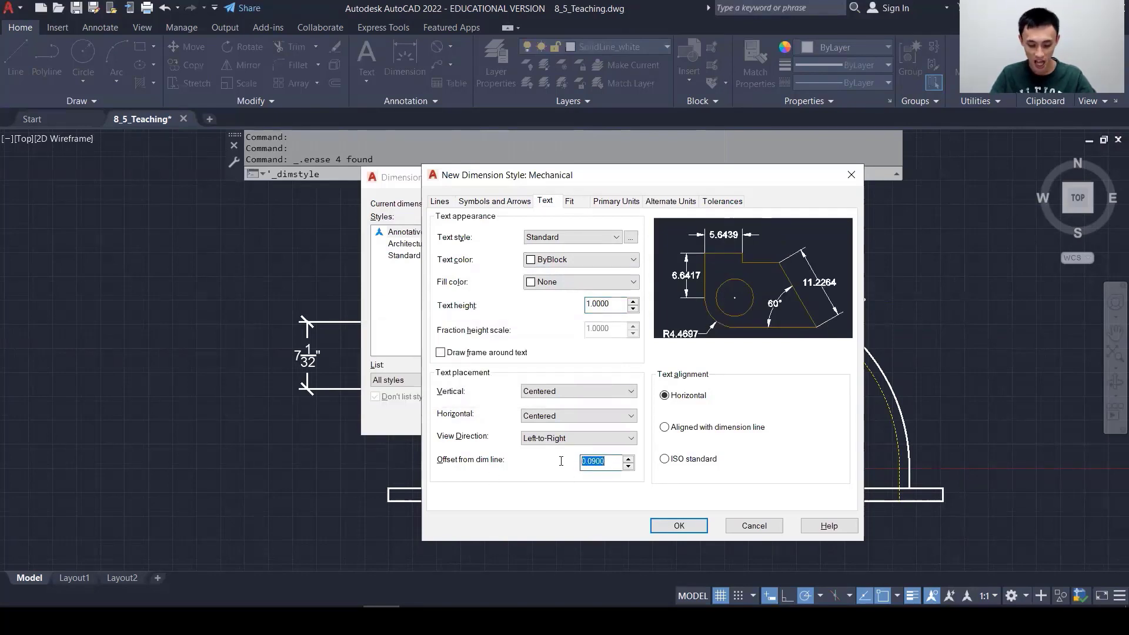
pyautogui.write('0.7')
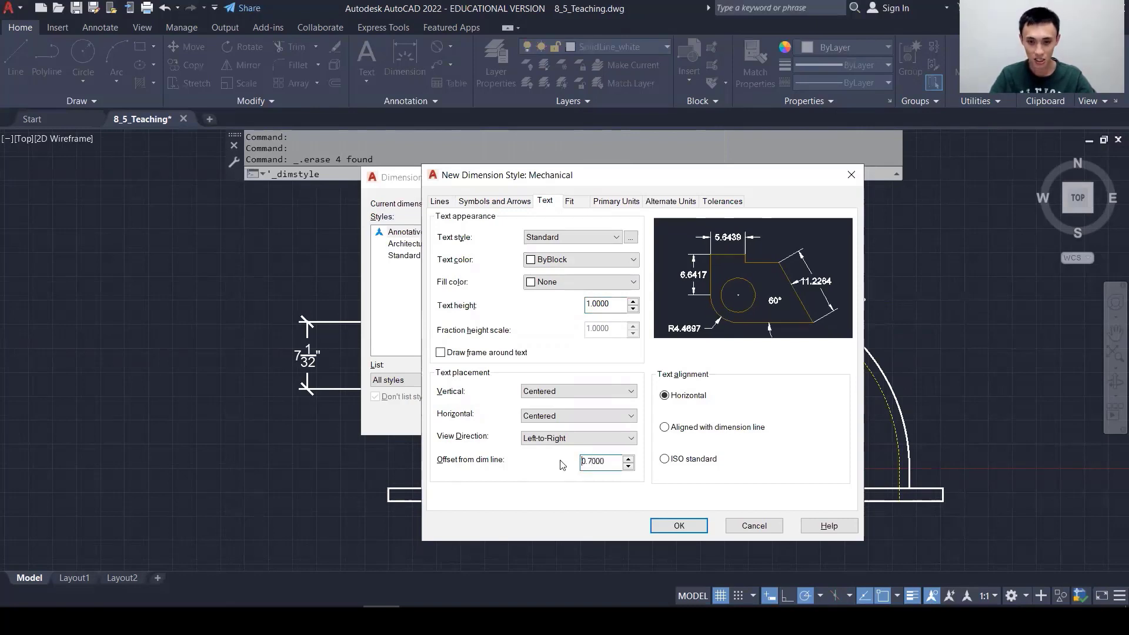
# - Set the Mechanical style's linear dimension precision to 0.00 and accept the new style's settings
pyautogui.click(569, 201)
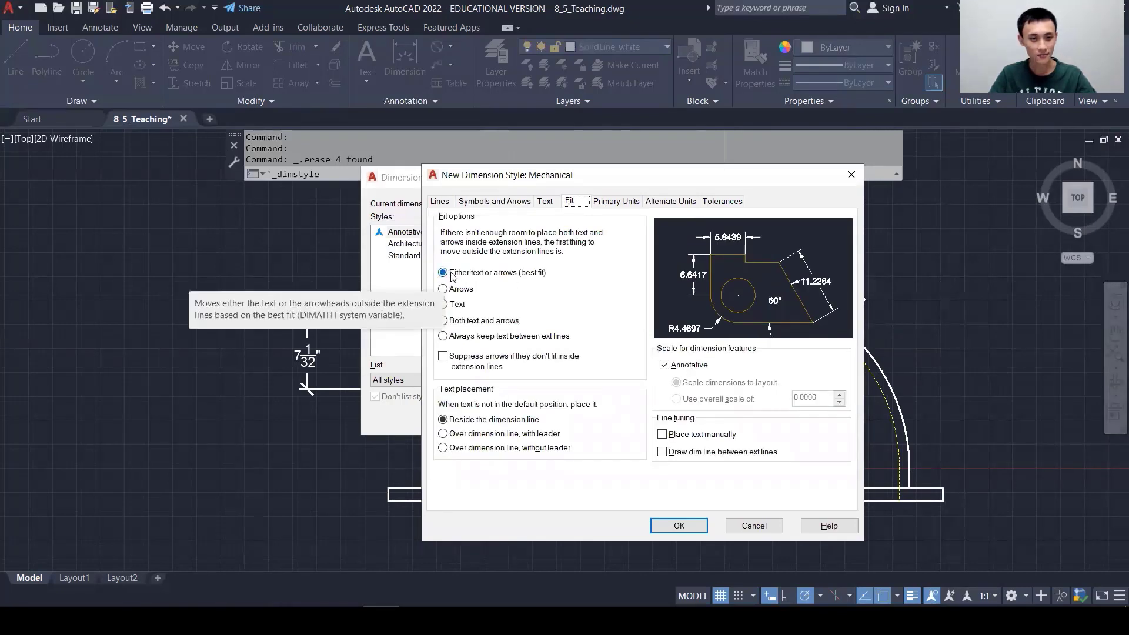
pyautogui.click(606, 205)
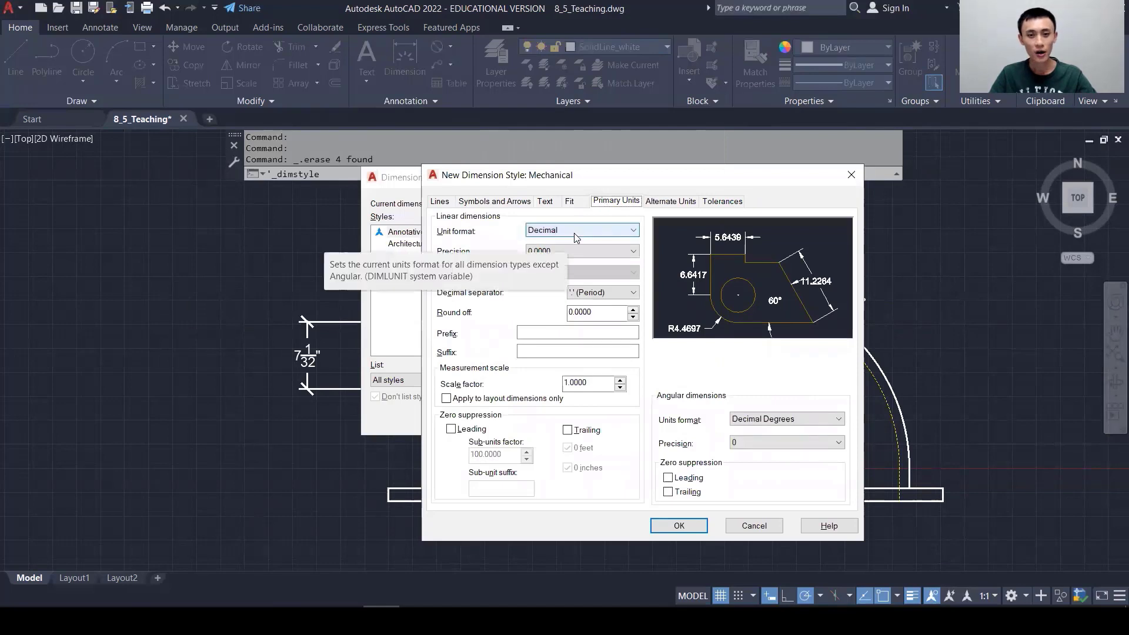
pyautogui.click(618, 256)
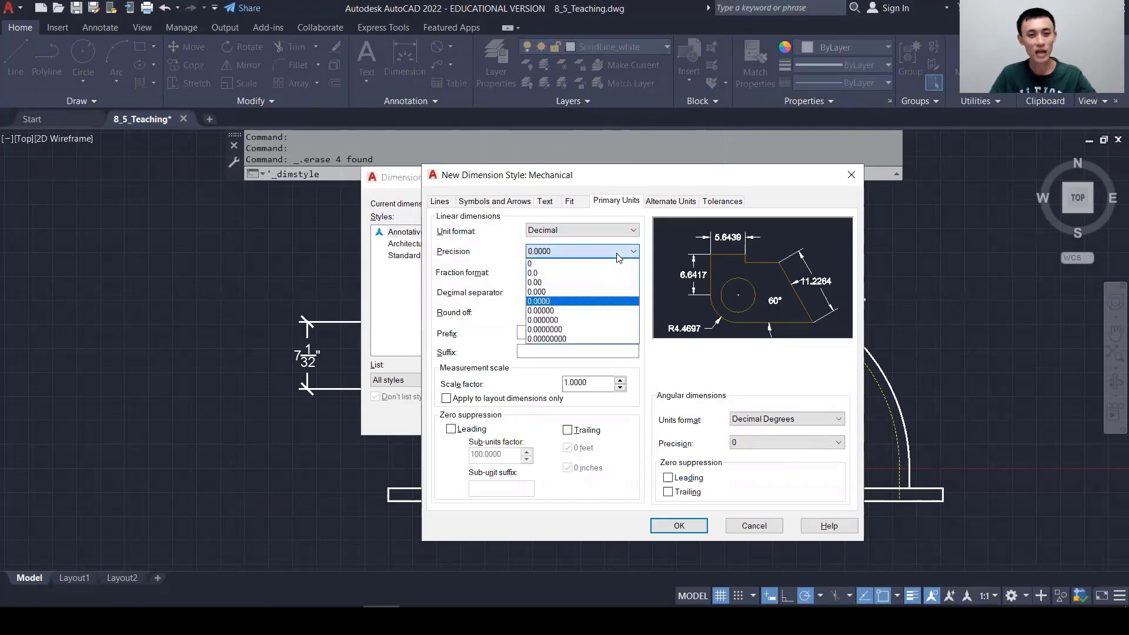
pyautogui.click(594, 282)
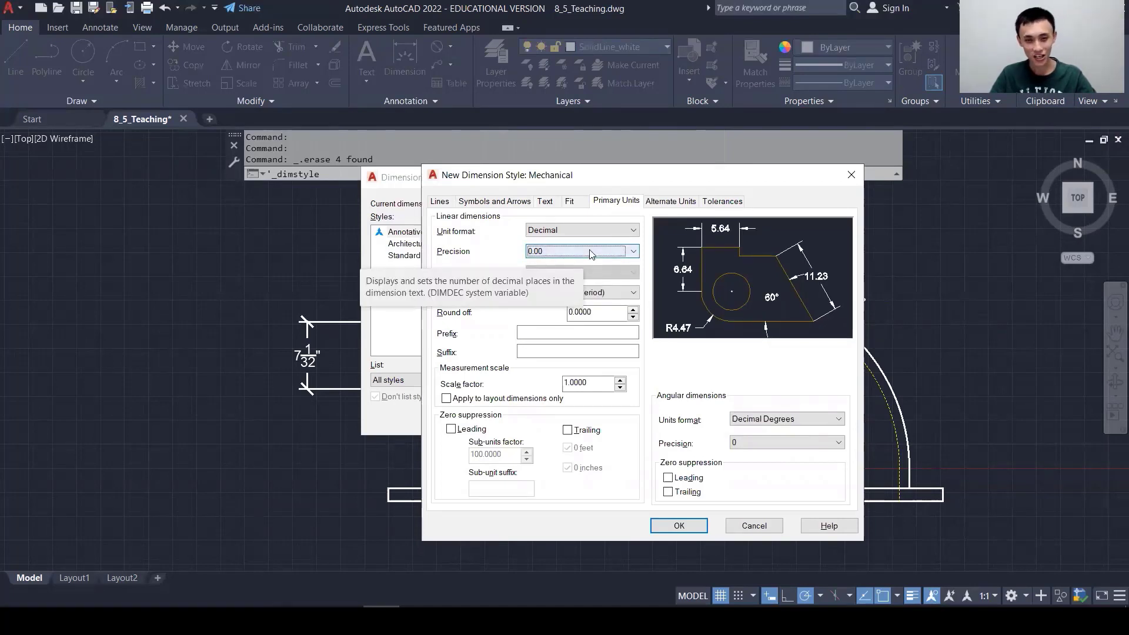
pyautogui.click(591, 254)
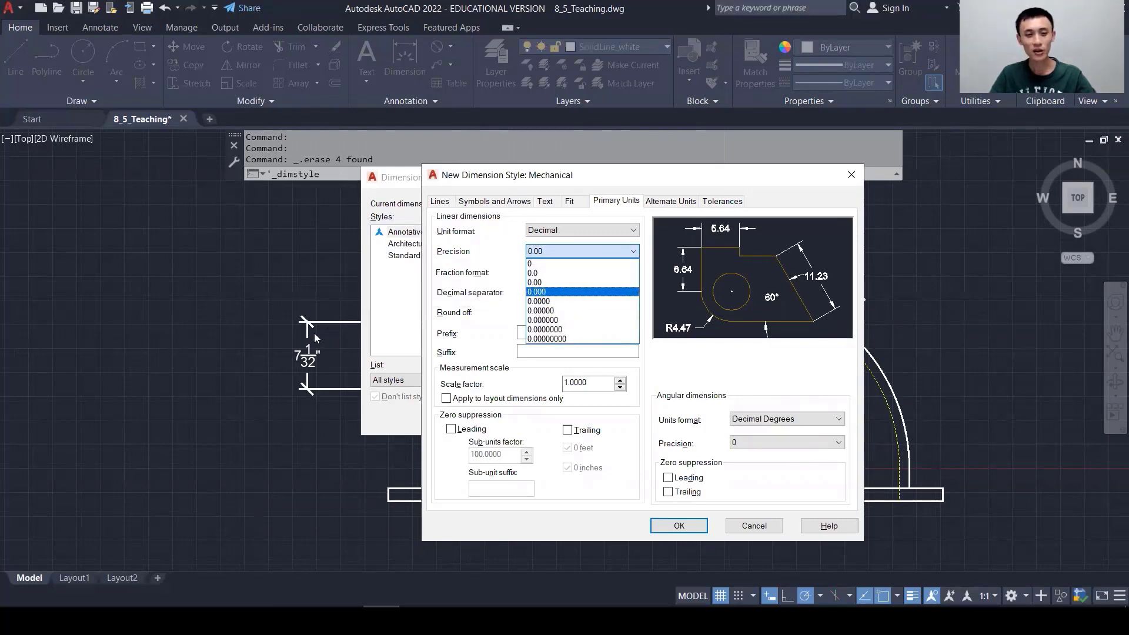
pyautogui.click(536, 283)
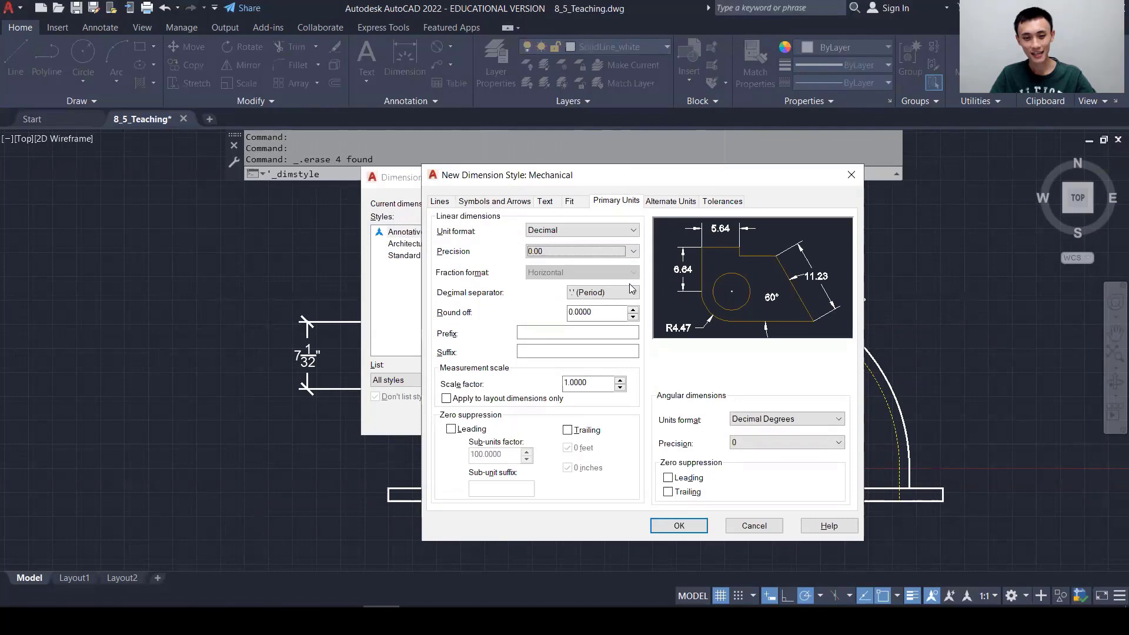
pyautogui.click(681, 526)
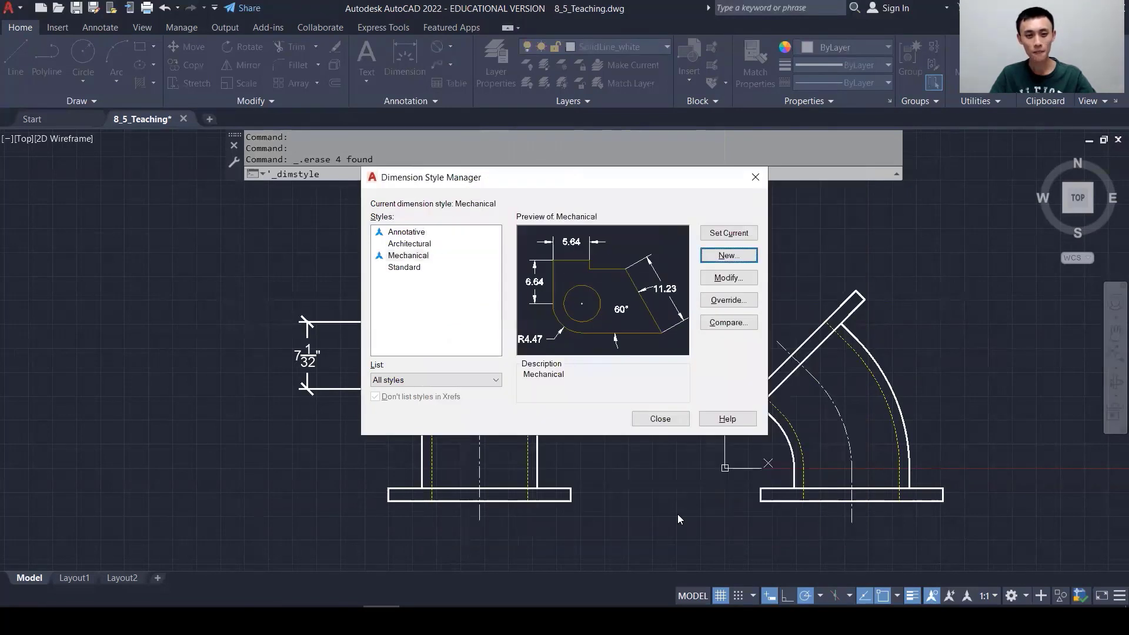
# - Make Mechanical the current dimension style and close the Dimension Style Manager
pyautogui.click(421, 256)
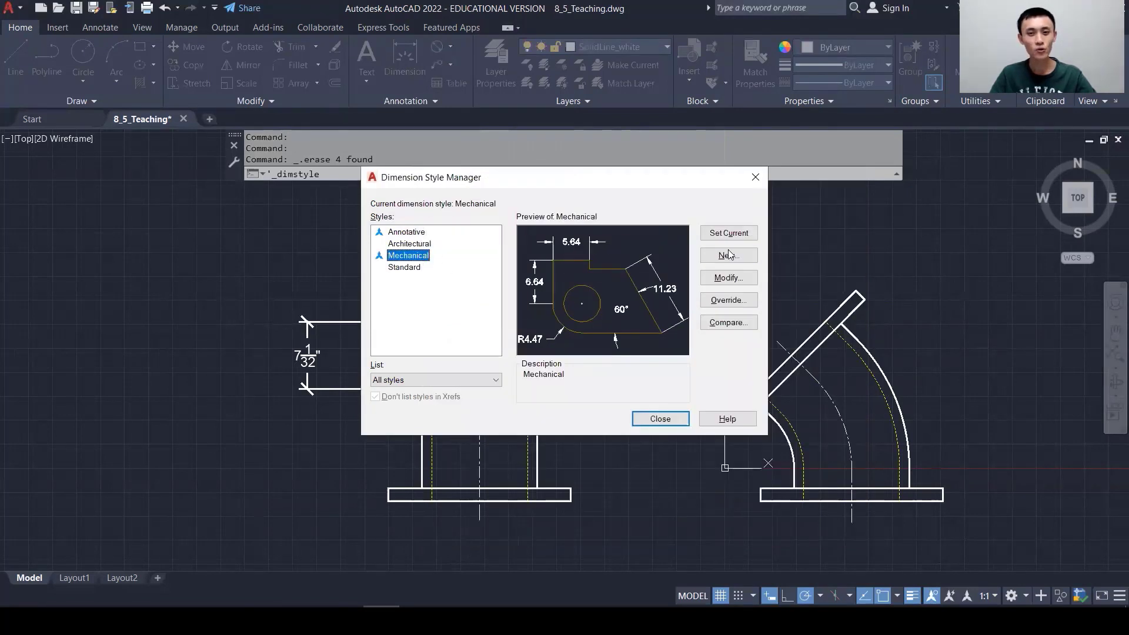
pyautogui.click(735, 234)
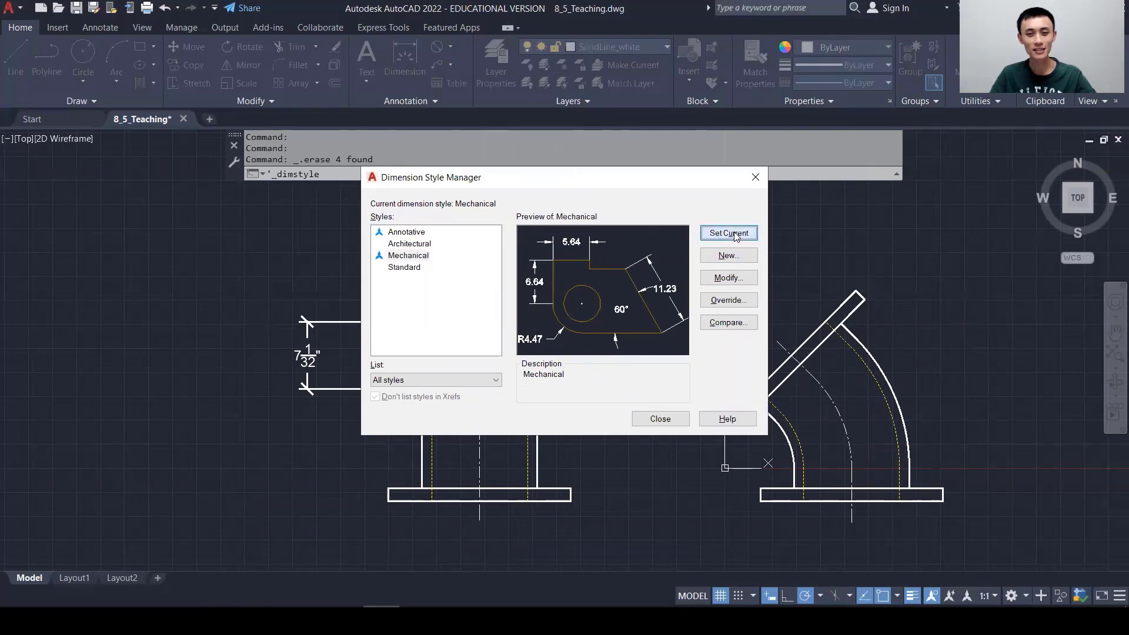
pyautogui.click(660, 418)
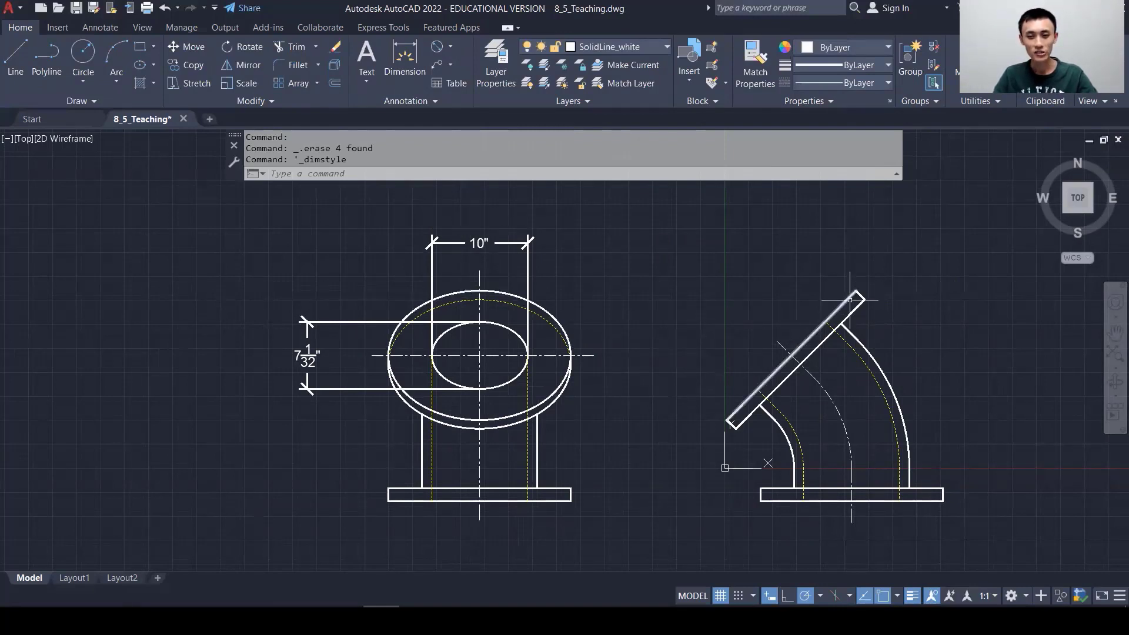
# - Add an aligned dimension along the inclined flange's outer edge in the side view, accepting the 1:1 annotation scale
pyautogui.click(450, 47)
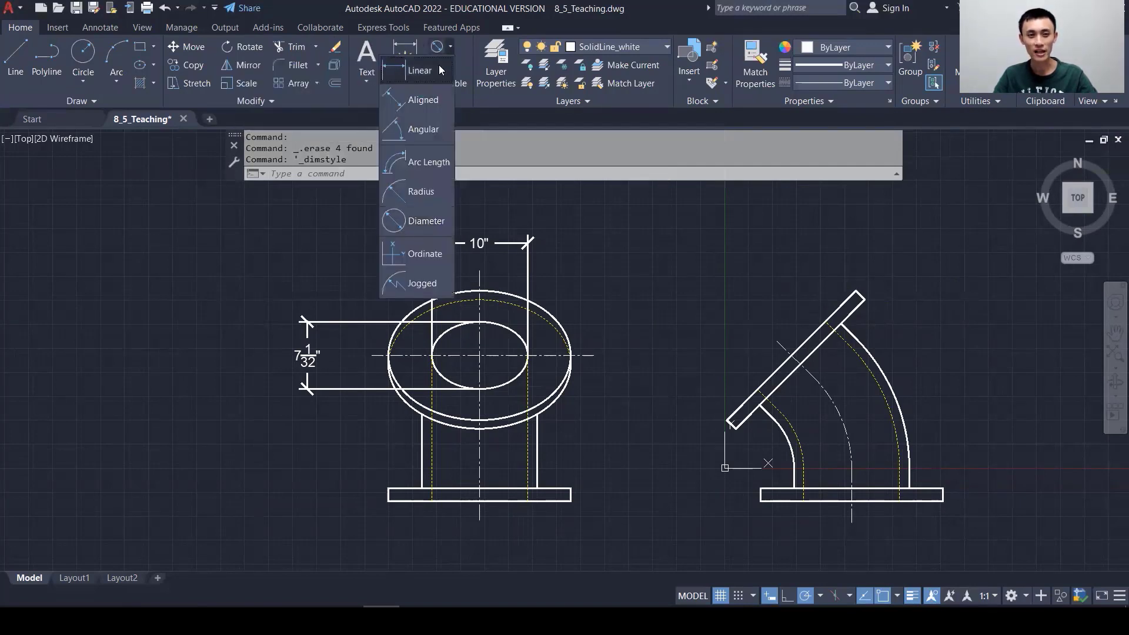
pyautogui.click(437, 101)
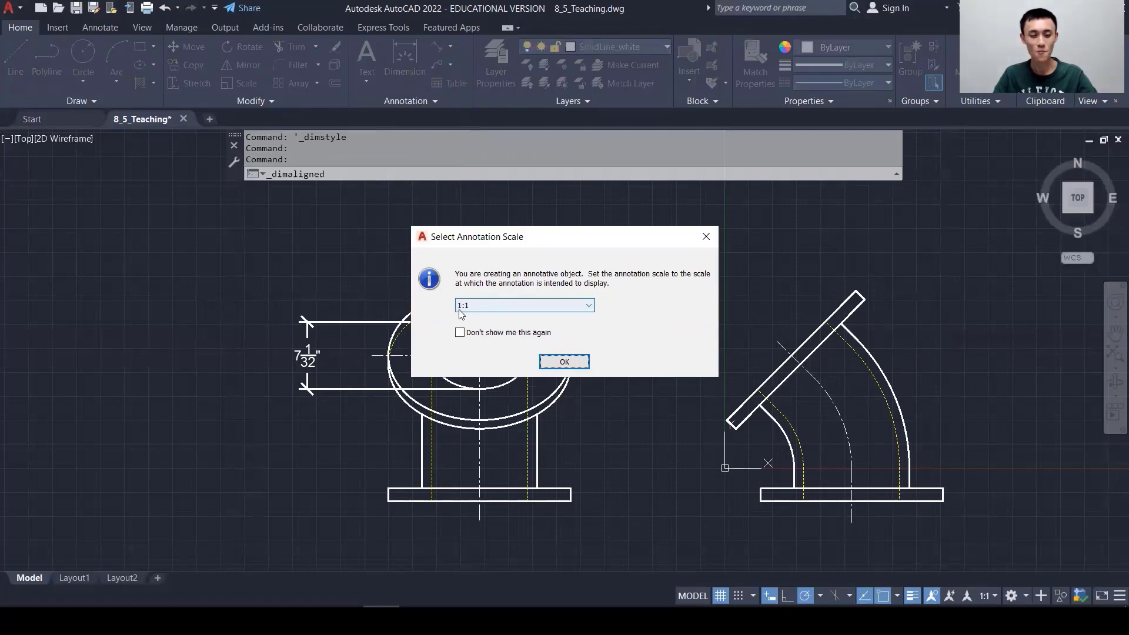
pyautogui.click(556, 363)
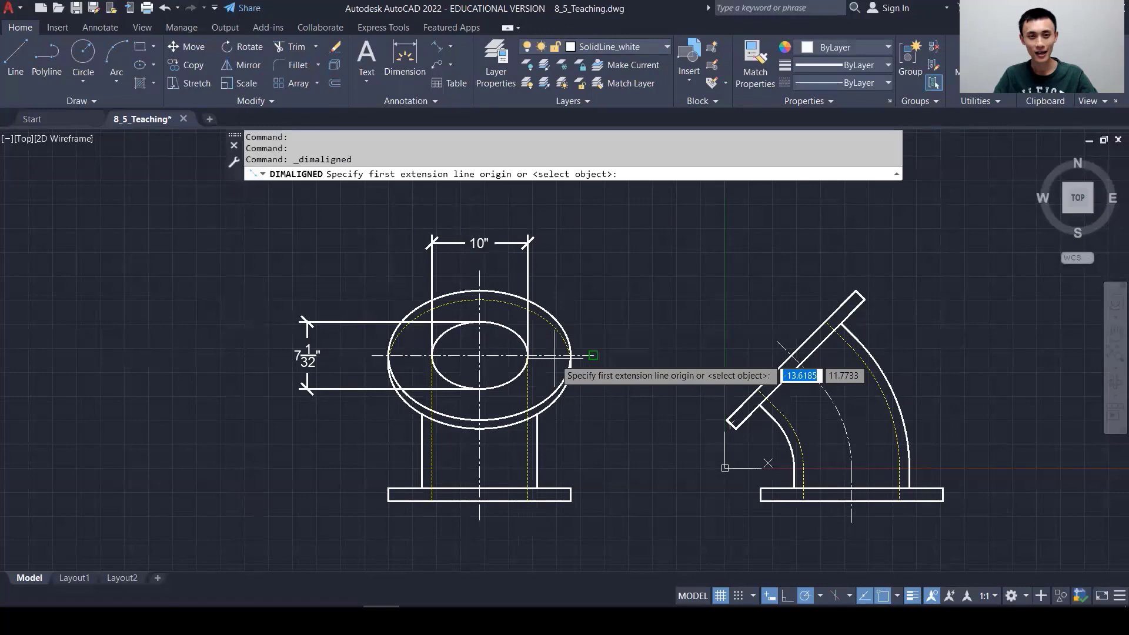
pyautogui.click(729, 420)
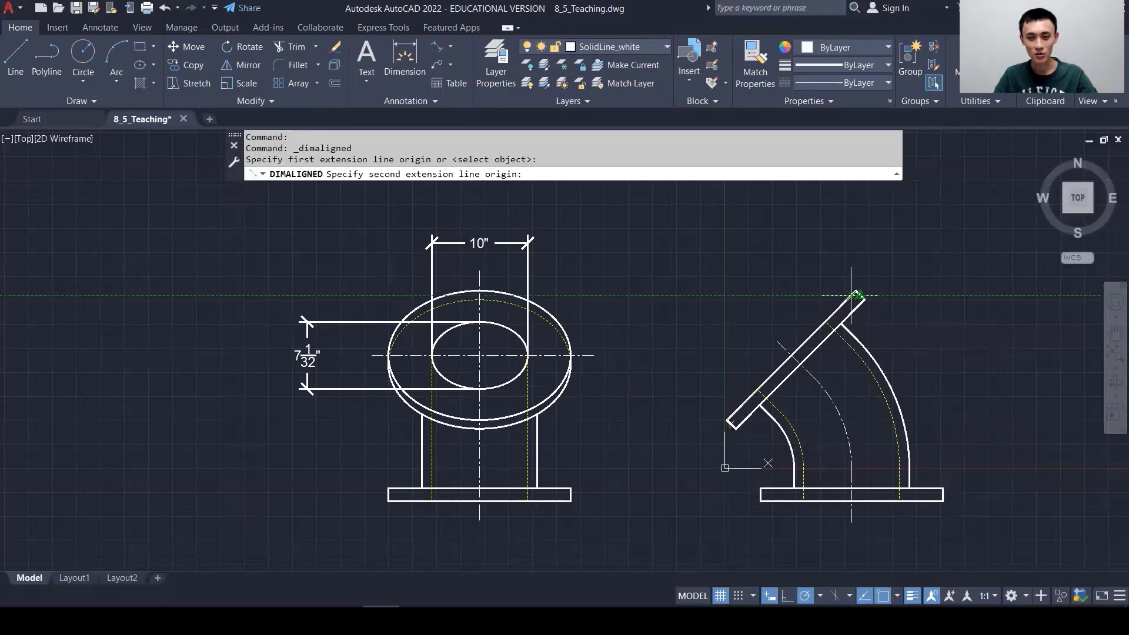
pyautogui.scroll(5, 852, 292)
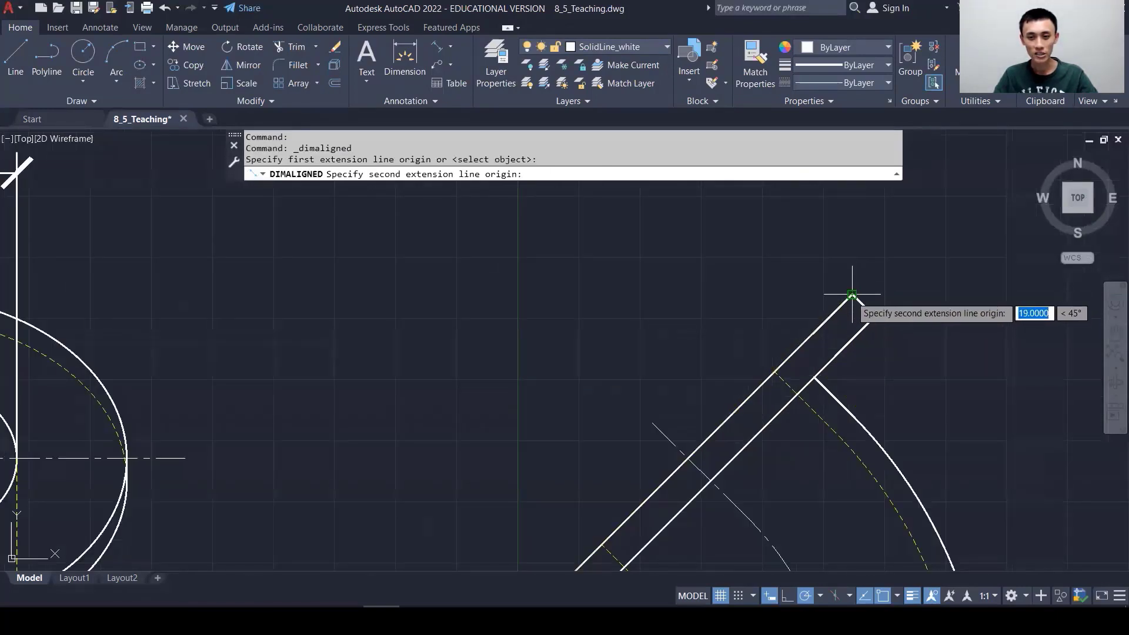
pyautogui.click(851, 293)
pyautogui.scroll(-2, 818, 309)
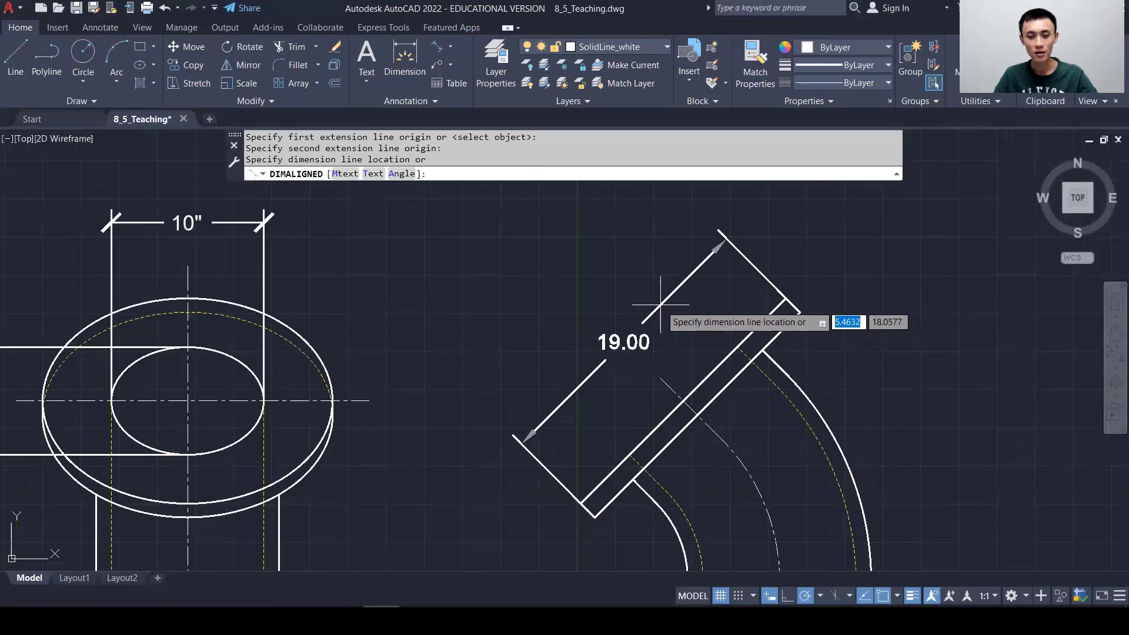
pyautogui.click(660, 305)
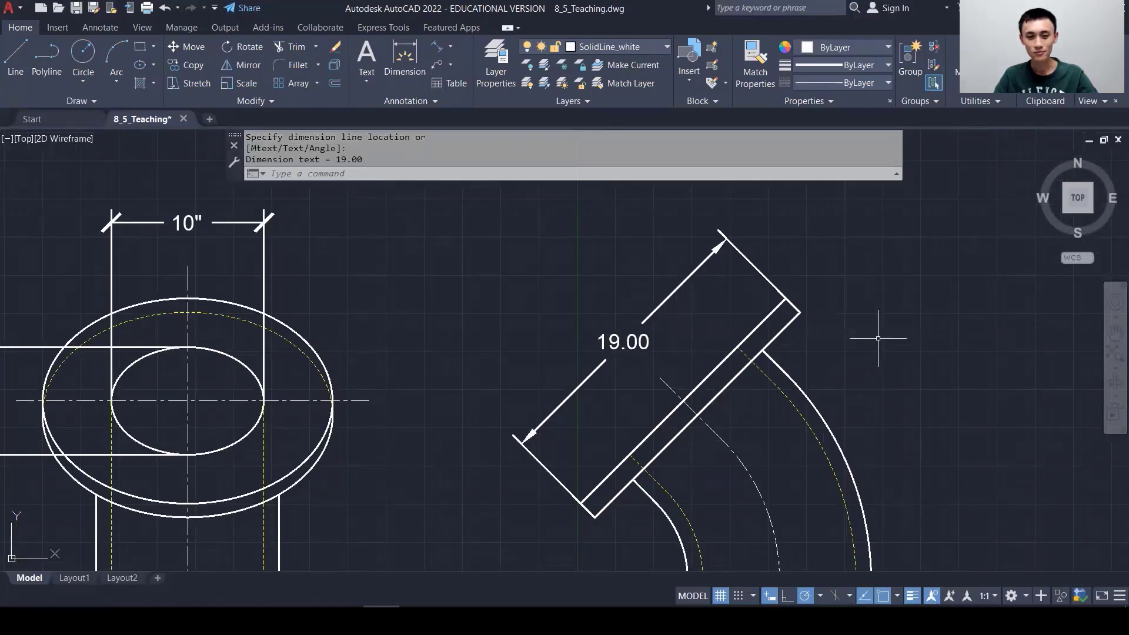
# - Add an aligned dimension across the outer ellipse's full width in the front view, placed above the 10" dimension
pyautogui.scroll(-2, 878, 338)
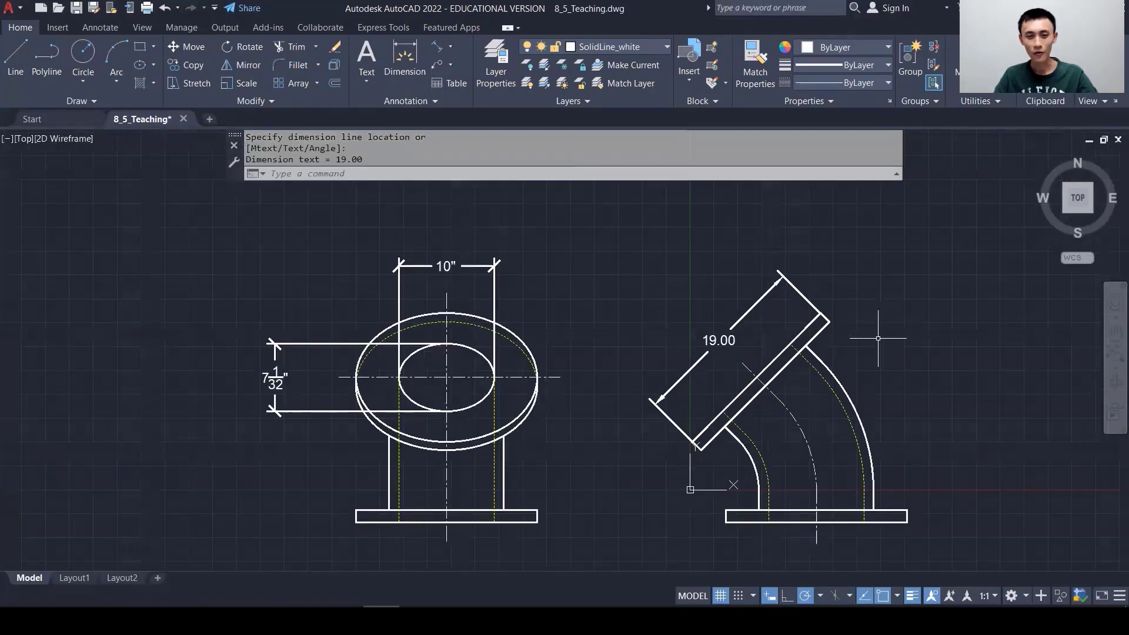
pyautogui.click(436, 46)
pyautogui.scroll(5, 328, 501)
pyautogui.moveTo(479, 238); pyautogui.dragTo(394, 467, button='middle')
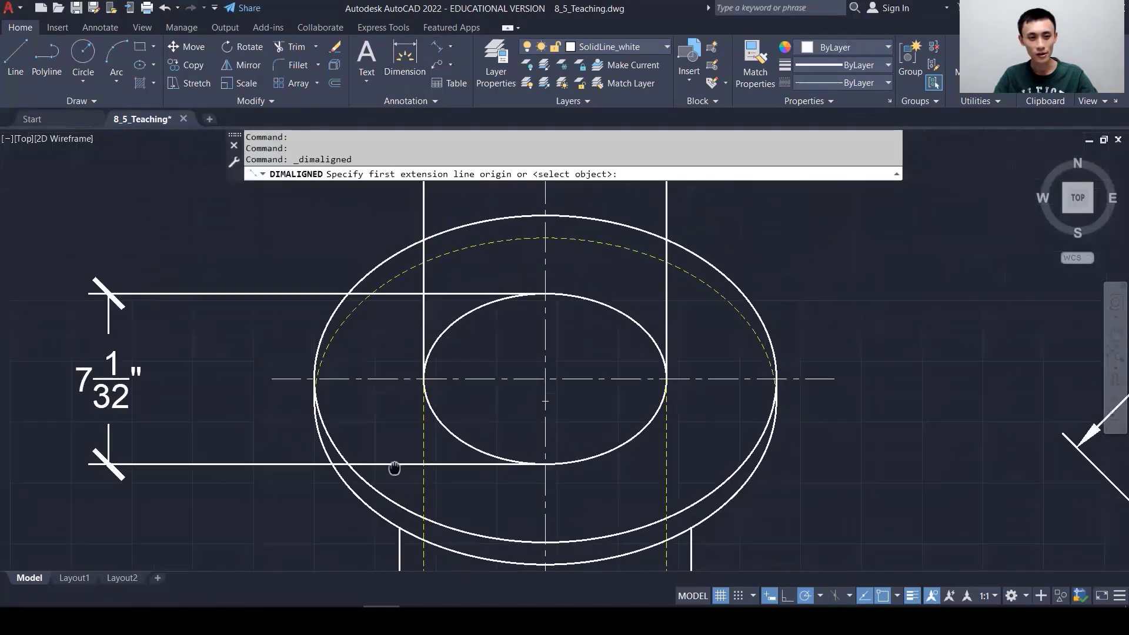
pyautogui.scroll(4, 321, 379)
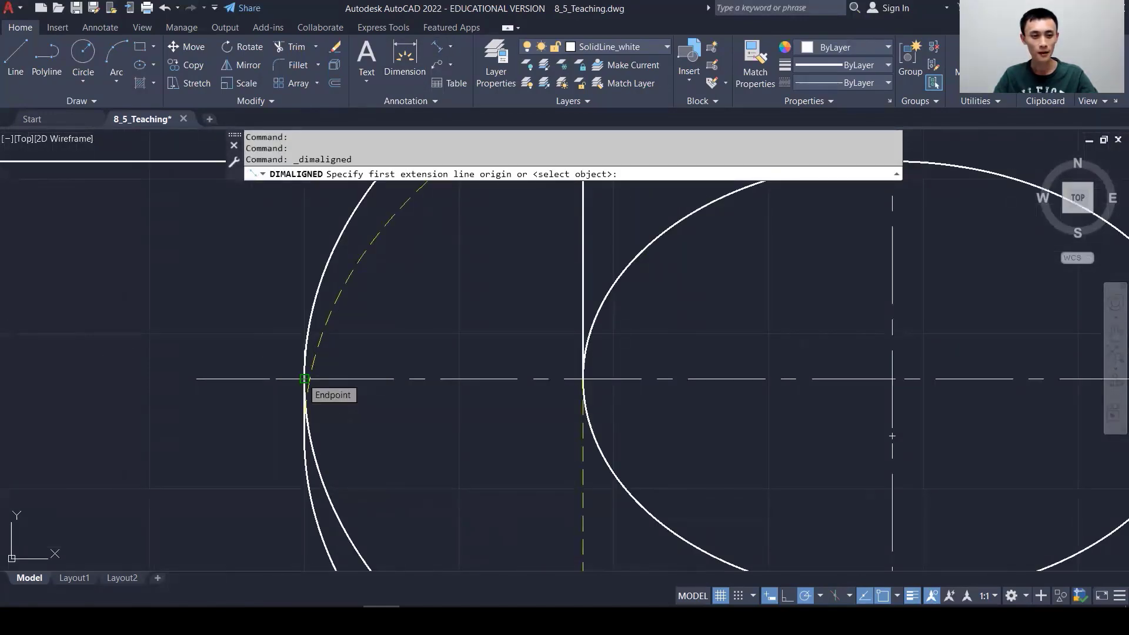
pyautogui.click(305, 379)
pyautogui.scroll(-4, 504, 378)
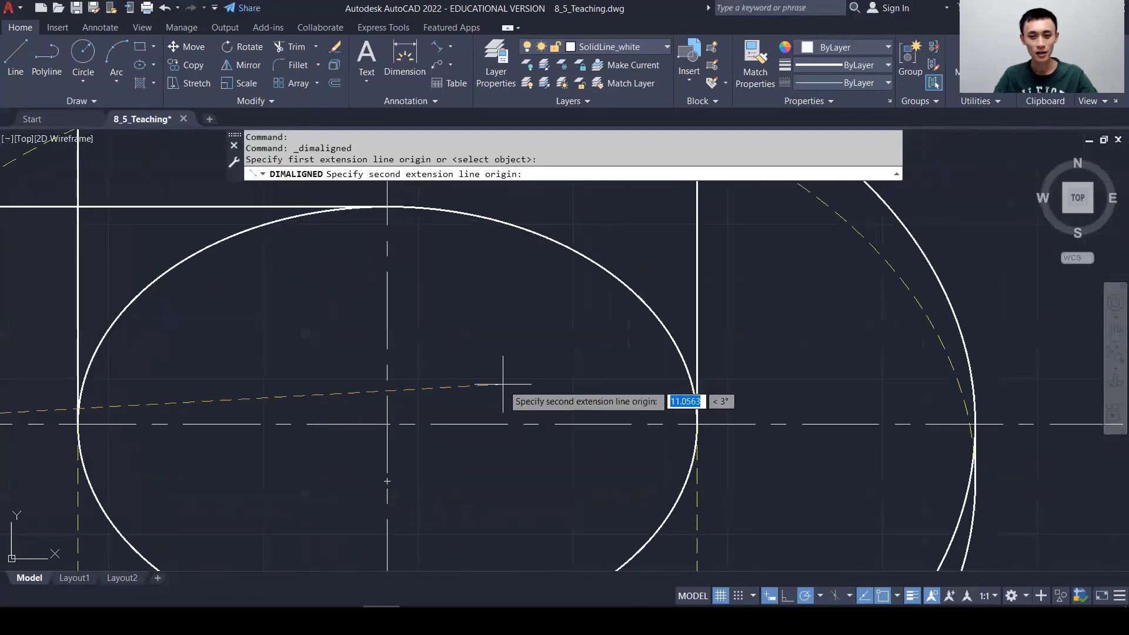
pyautogui.scroll(3, 708, 413)
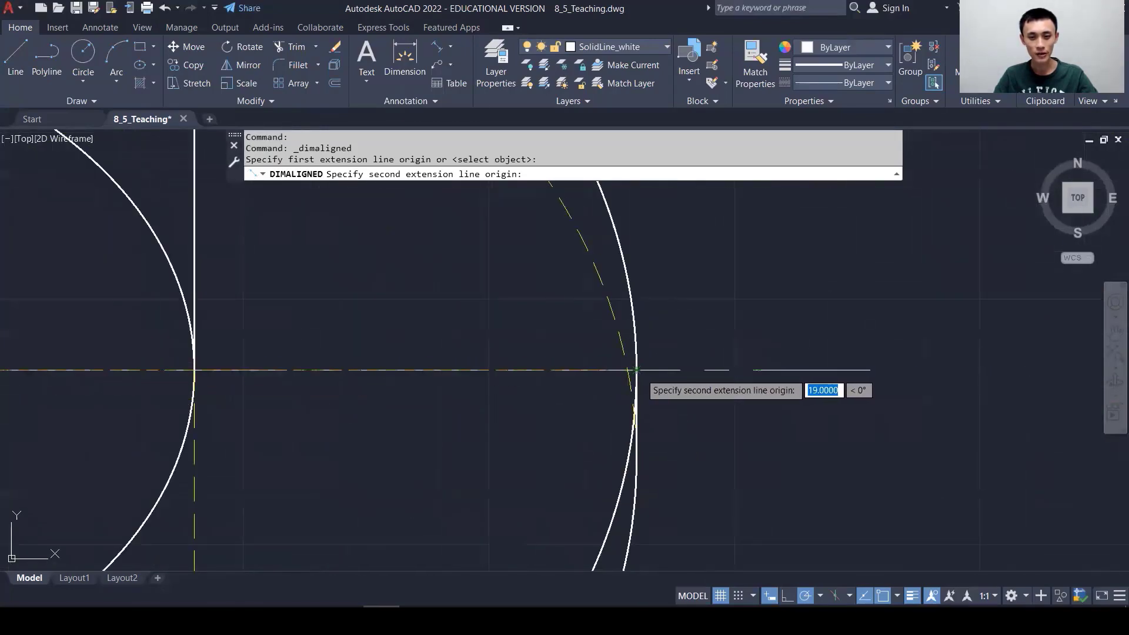
pyautogui.click(709, 403)
pyautogui.scroll(4, 709, 403)
pyautogui.scroll(-6, 640, 372)
pyautogui.moveTo(452, 229); pyautogui.dragTo(444, 299, button='middle')
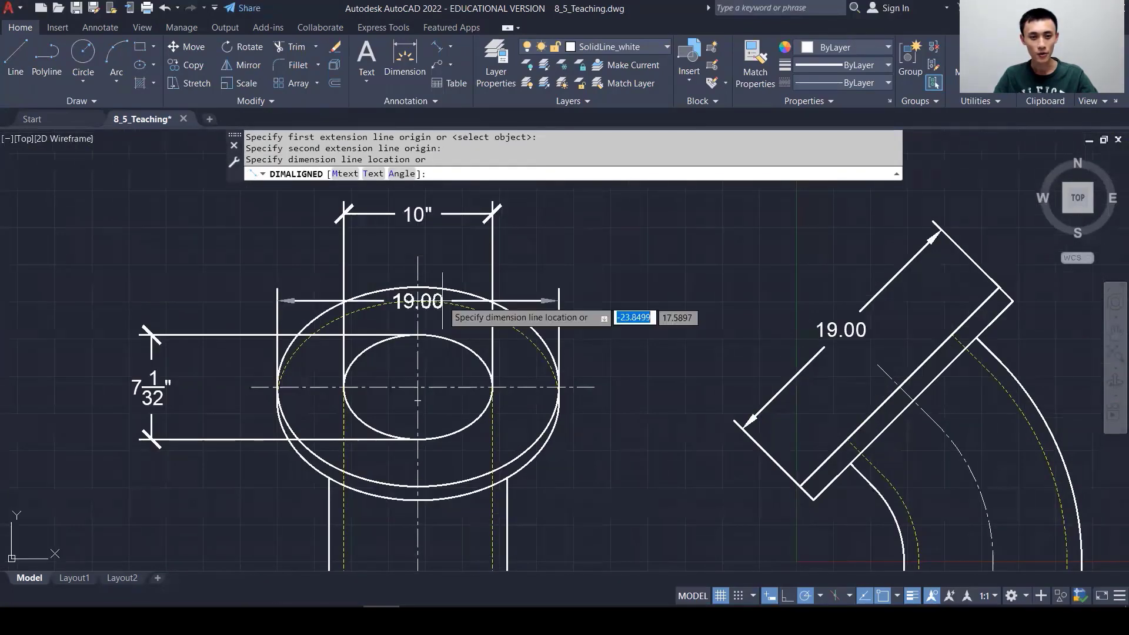
pyautogui.moveTo(448, 221); pyautogui.dragTo(420, 321, button='middle')
pyautogui.click(419, 260)
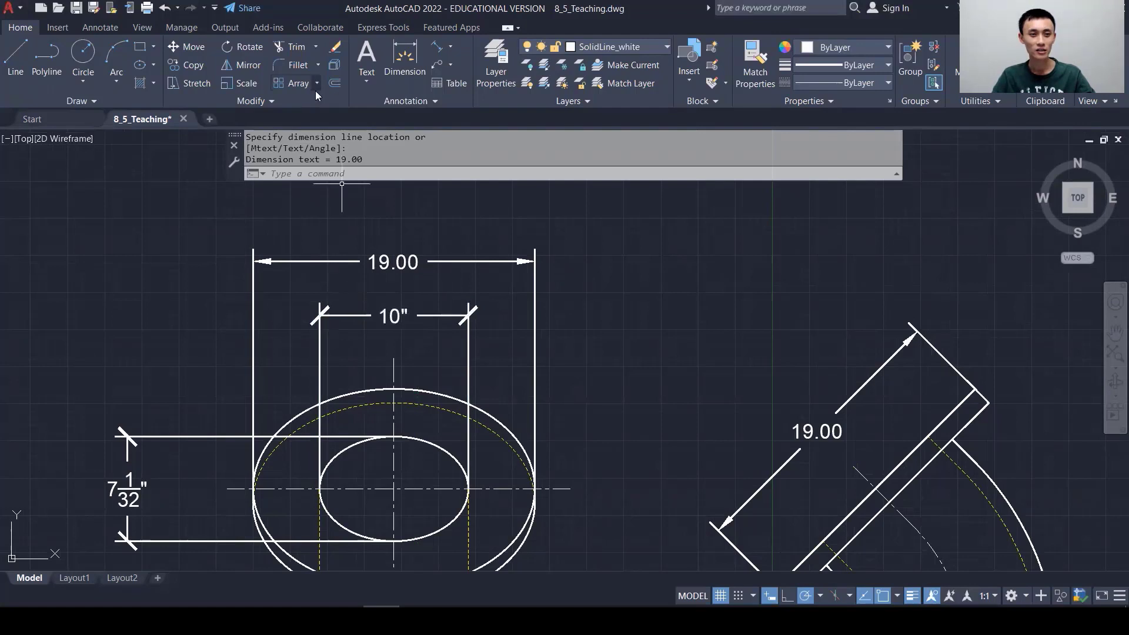
# - Move the outer ellipse's width dimension down below the 10" dimension and back up above it
pyautogui.click(360, 262)
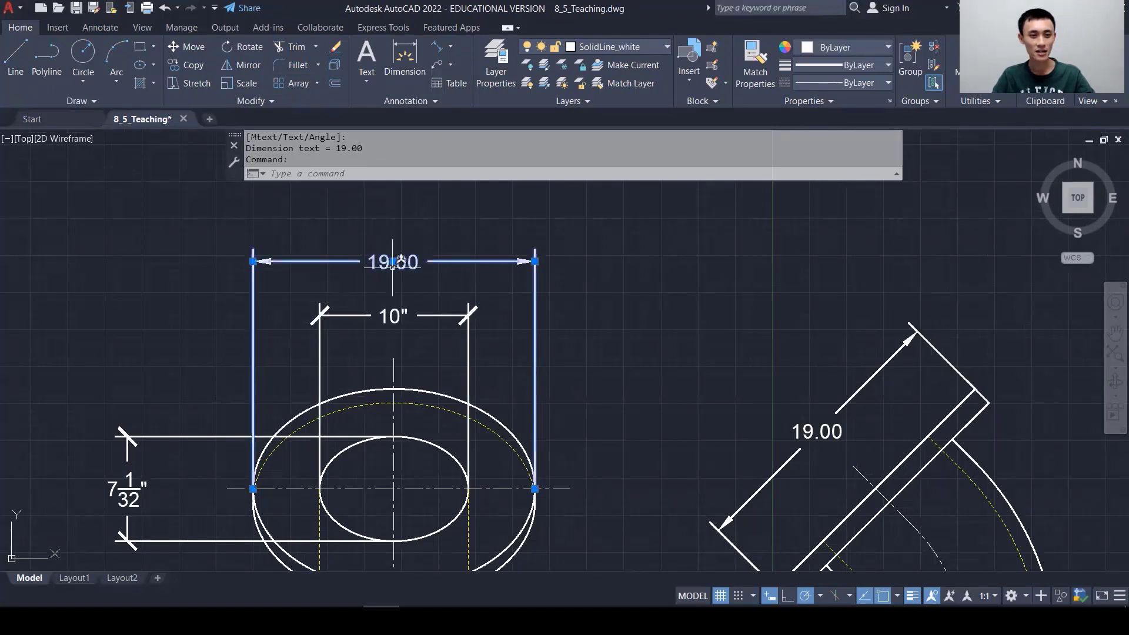
pyautogui.click(393, 261)
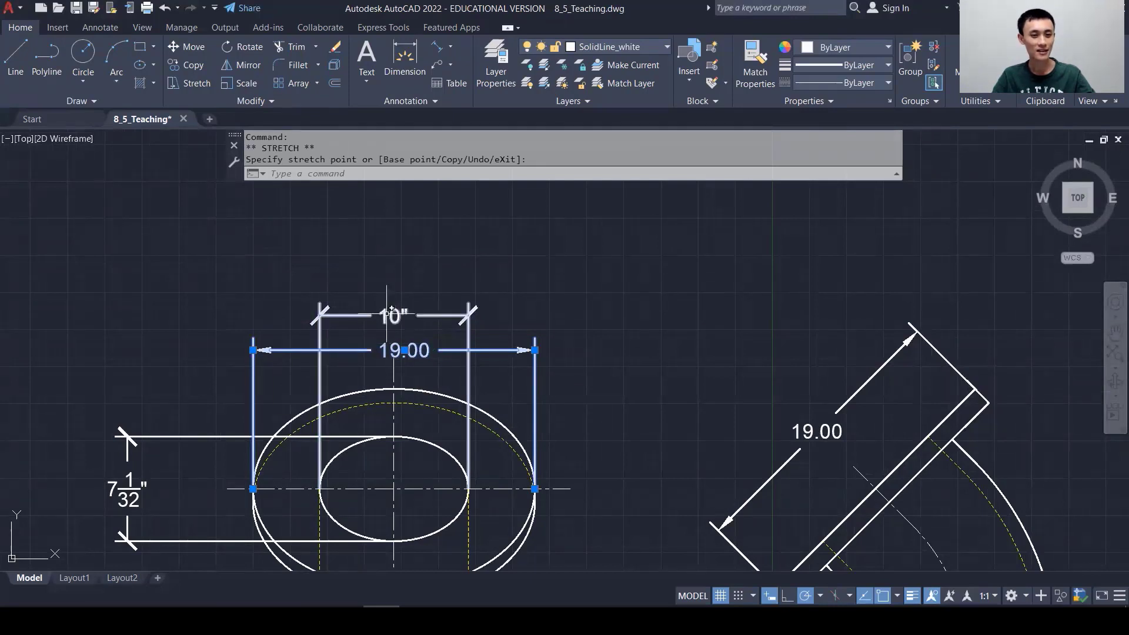
pyautogui.click(404, 350)
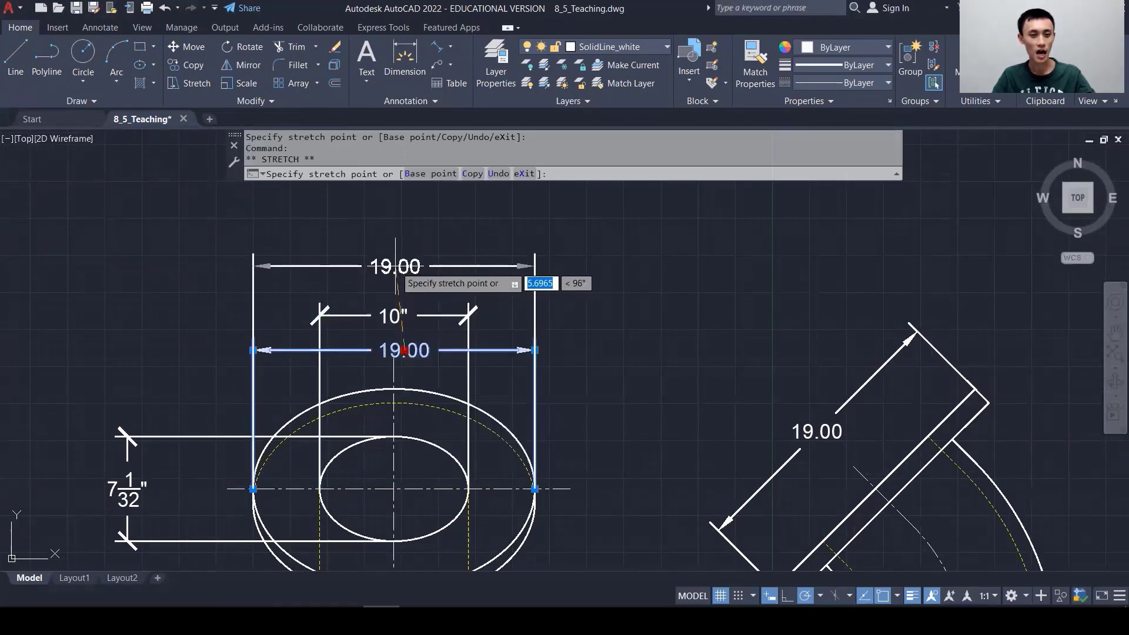
pyautogui.rightClick(529, 241)
pyautogui.click(547, 250)
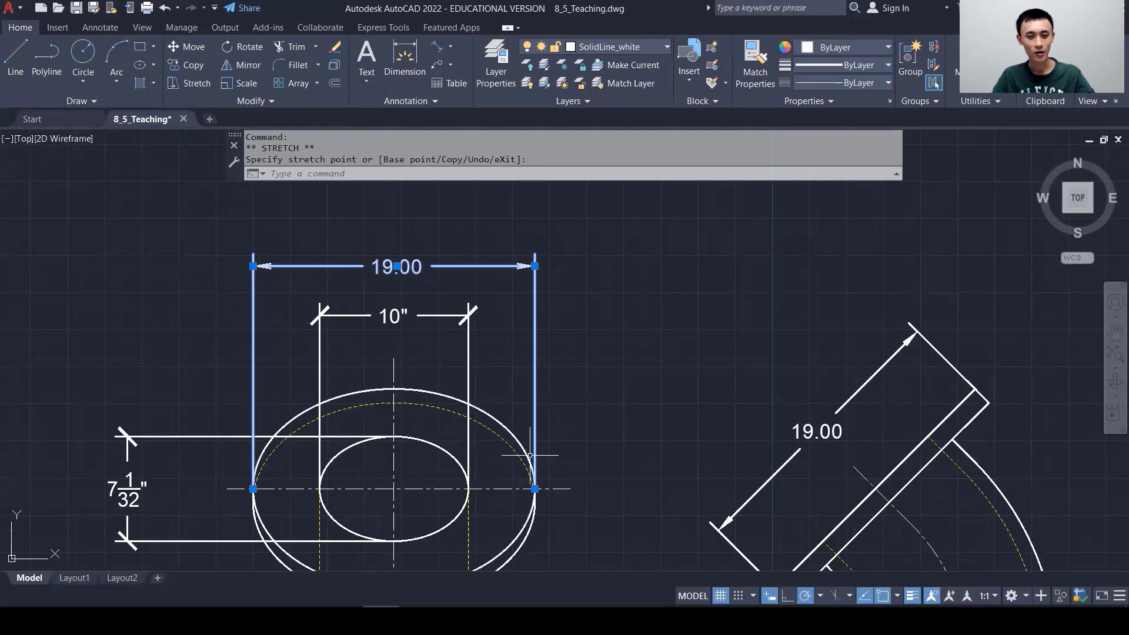
# - Edit the outer ellipse's width dimension text, adding a diameter symbol before the value and "TRUE" after it
pyautogui.click(409, 266)
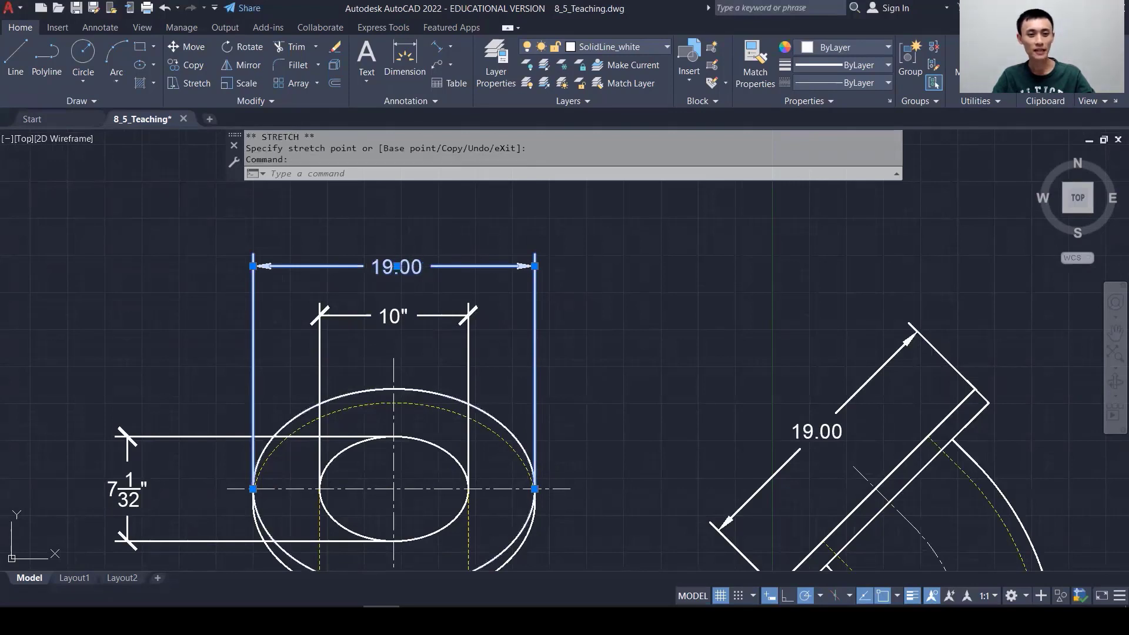
pyautogui.doubleClick(420, 264)
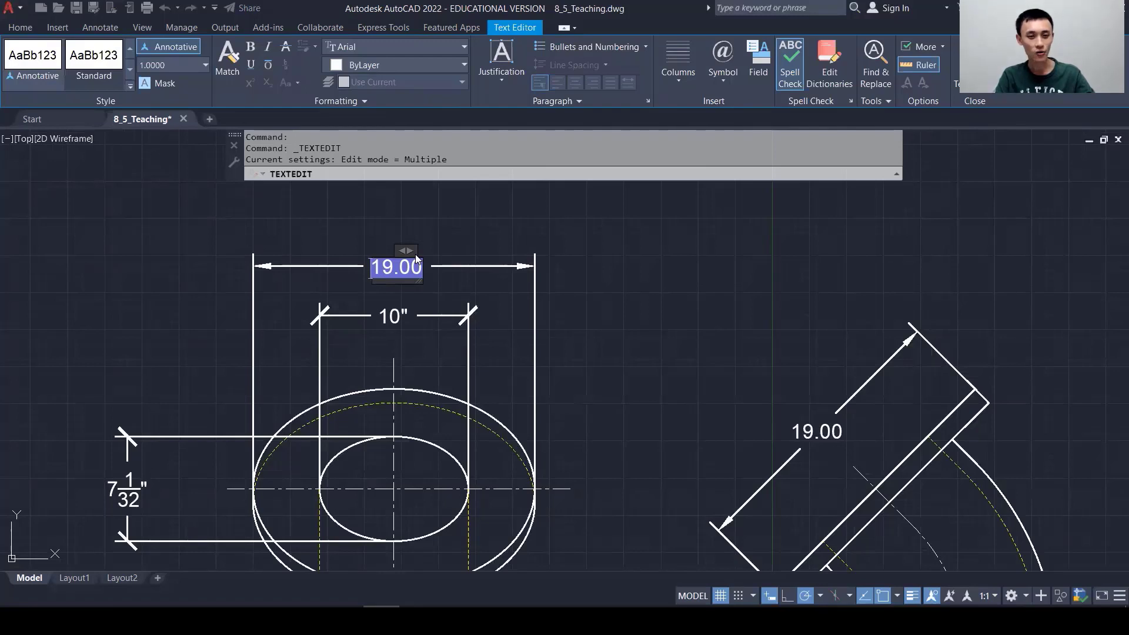
pyautogui.click(728, 79)
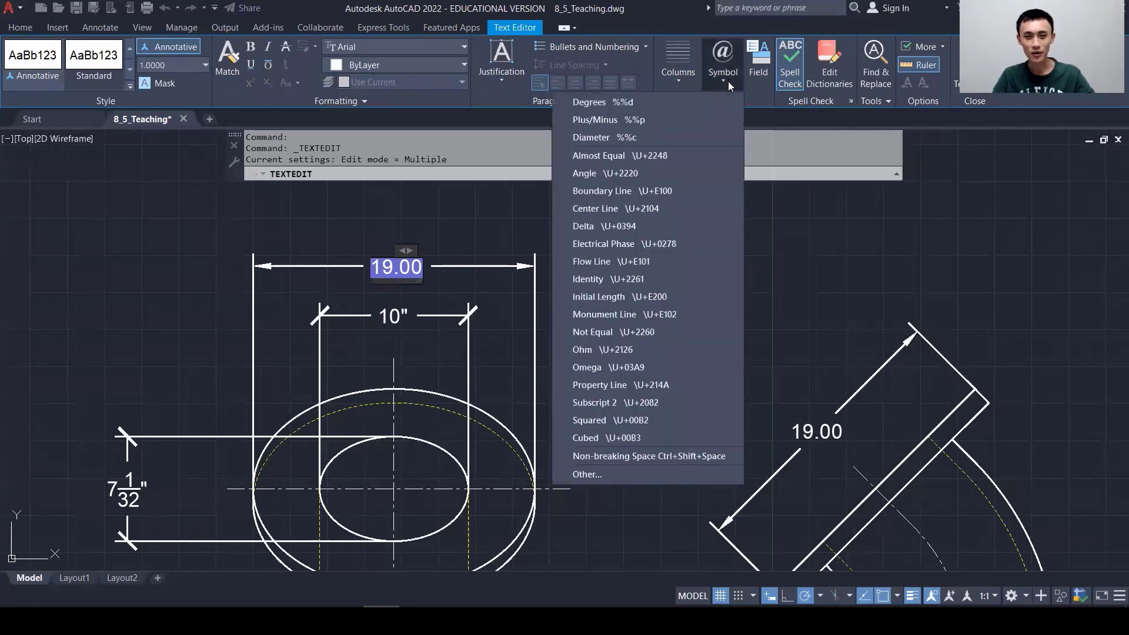
pyautogui.click(632, 135)
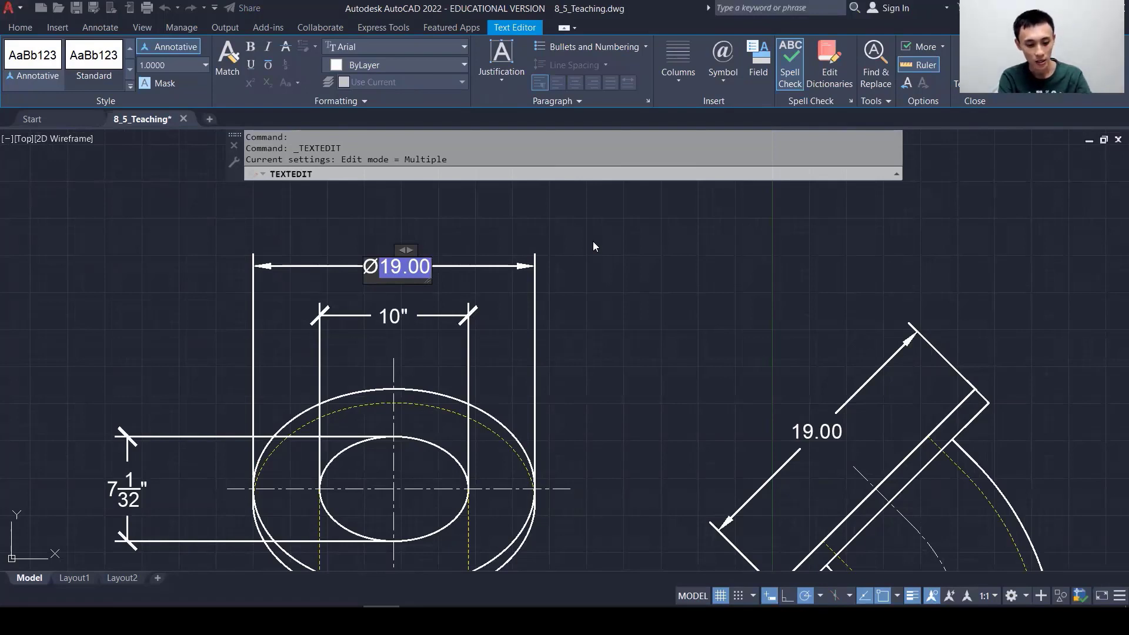
pyautogui.write('T')
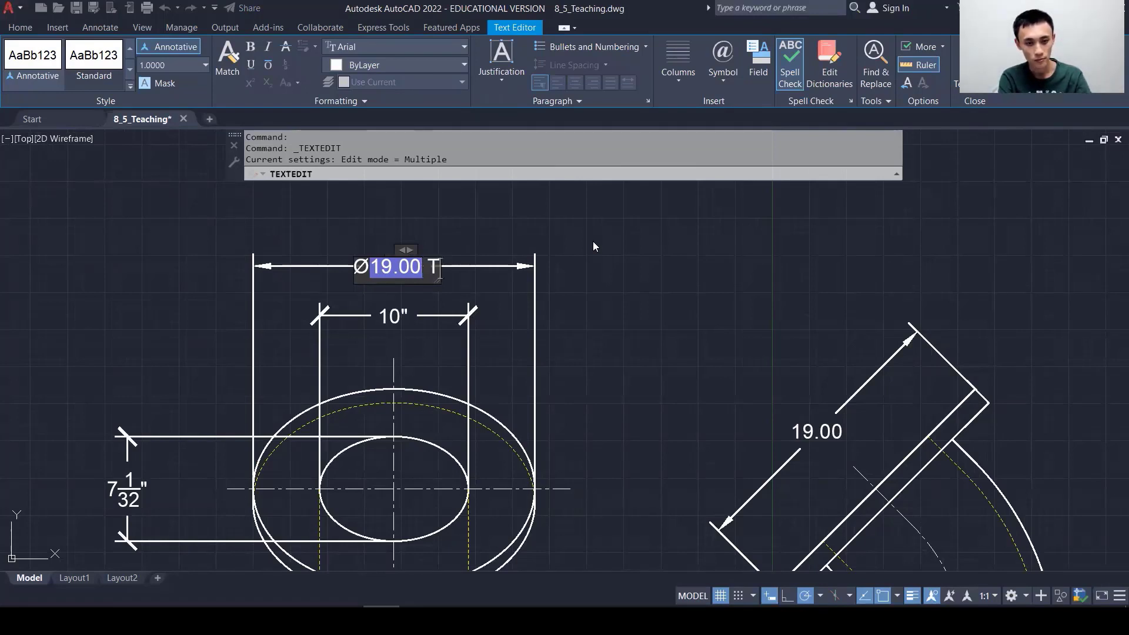
pyautogui.write('RUE')
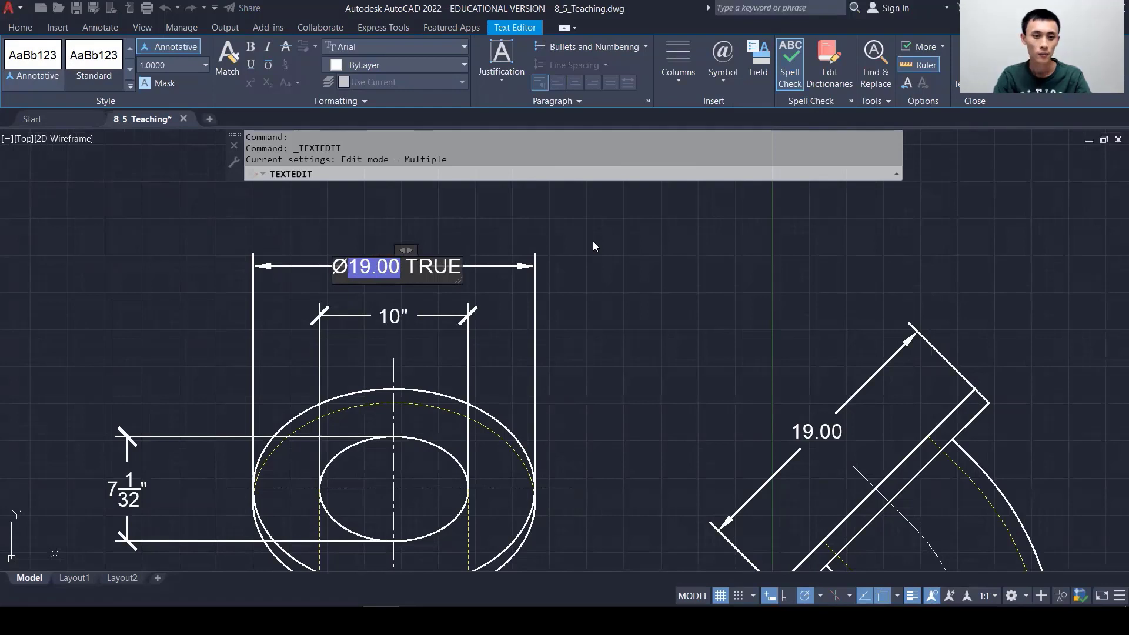
pyautogui.click(578, 280)
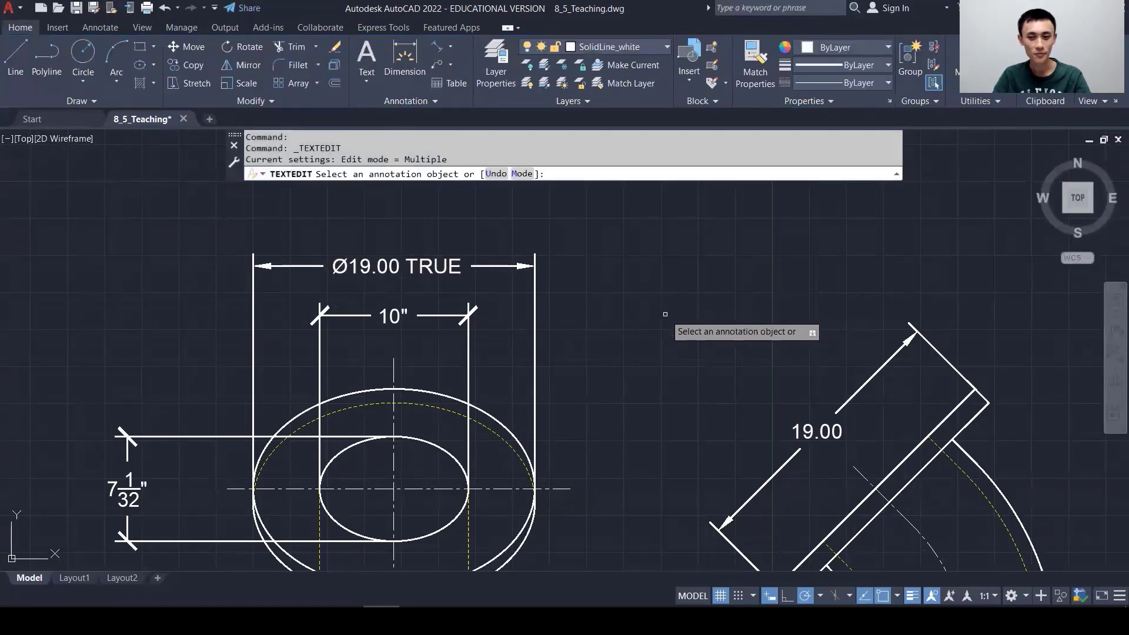
# - Add a vertical linear dimension for the base flange's thickness at its right end in the side view
pyautogui.scroll(-2, 658, 309)
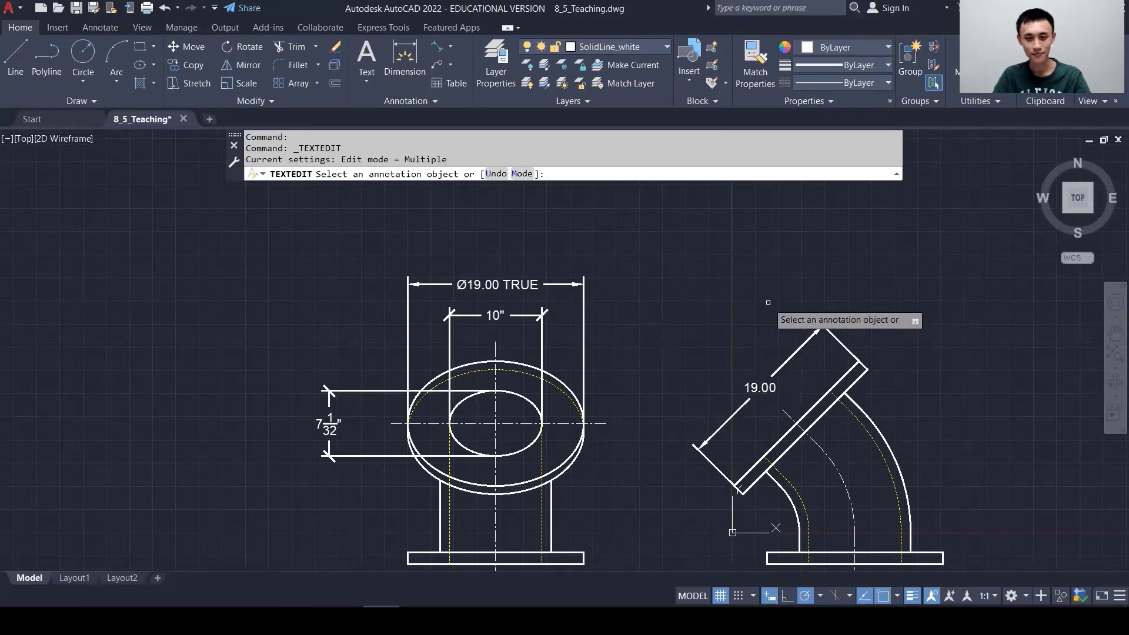
pyautogui.click(451, 53)
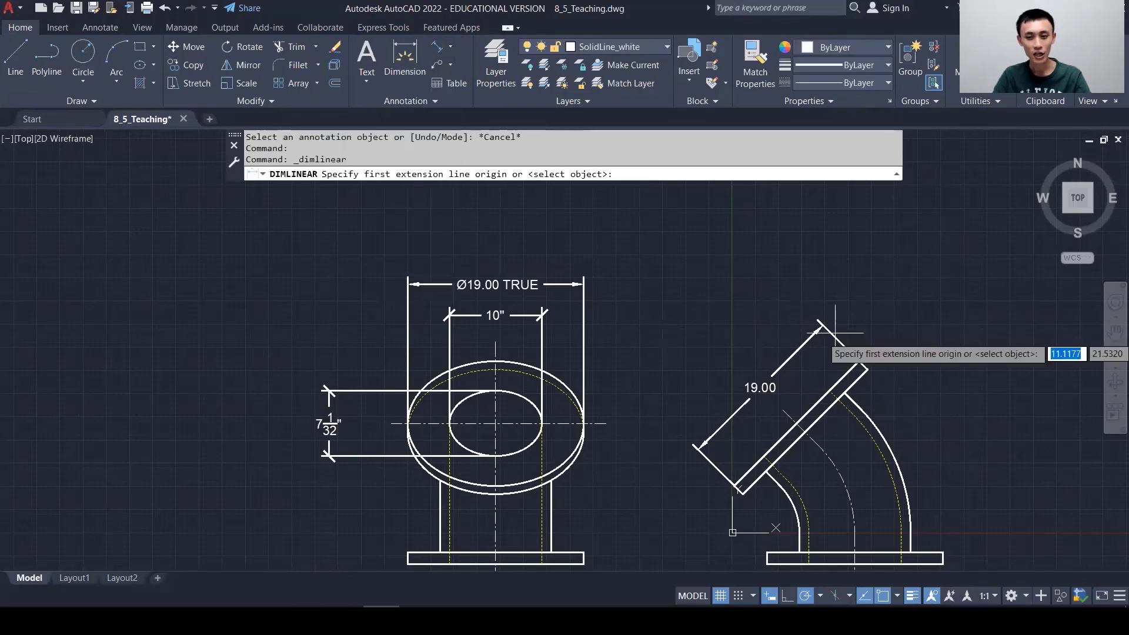
pyautogui.click(444, 73)
pyautogui.moveTo(865, 447); pyautogui.dragTo(786, 309, button='middle')
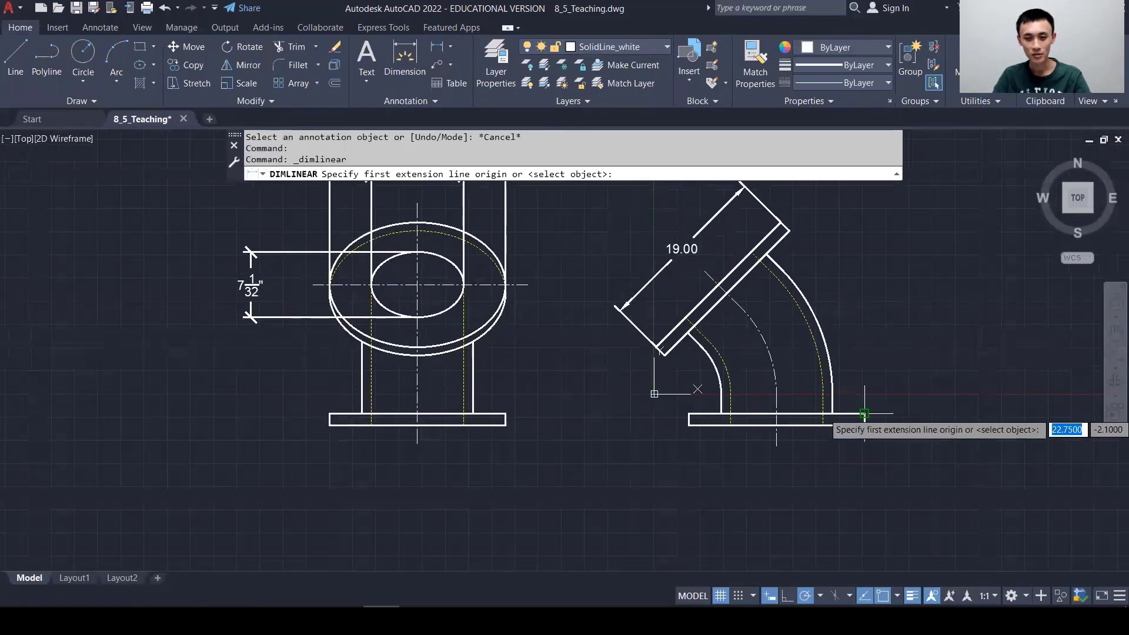
pyautogui.click(864, 413)
pyautogui.click(864, 424)
pyautogui.click(913, 448)
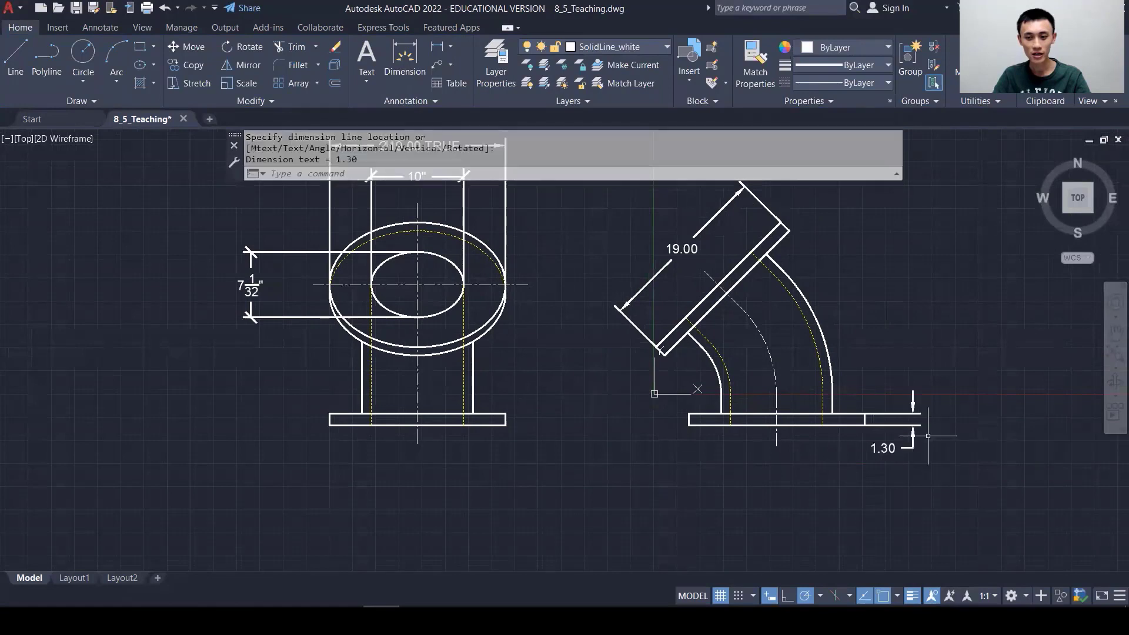
# - Move the base flange thickness dimension's text above the flange, with its dimension line closer to the flange end
pyautogui.click(891, 448)
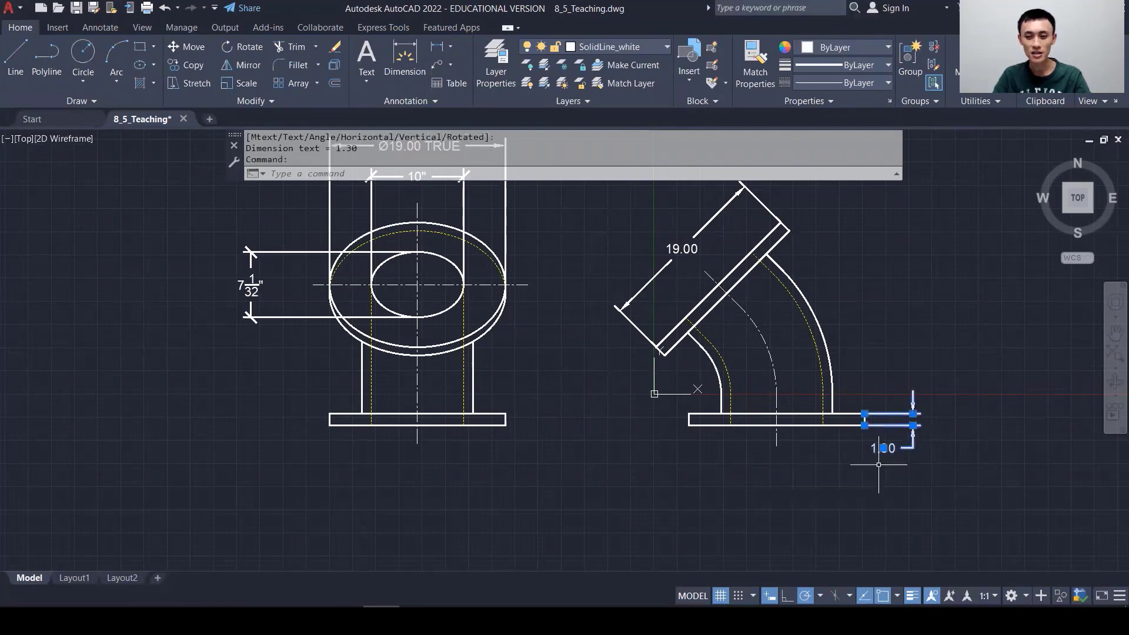
pyautogui.click(883, 448)
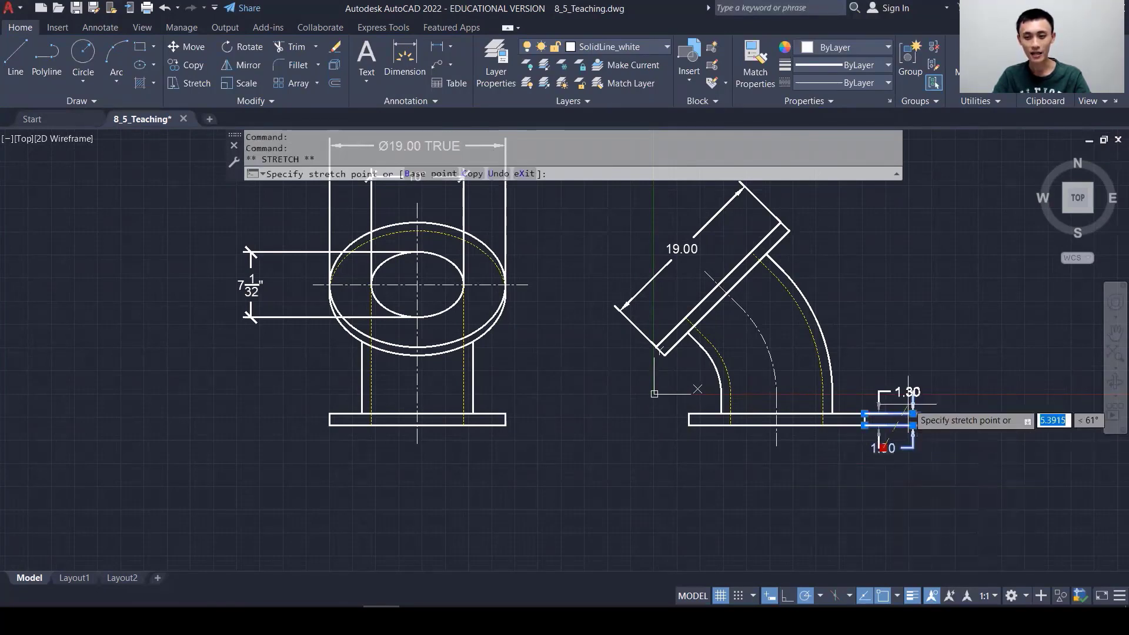
pyautogui.click(913, 380)
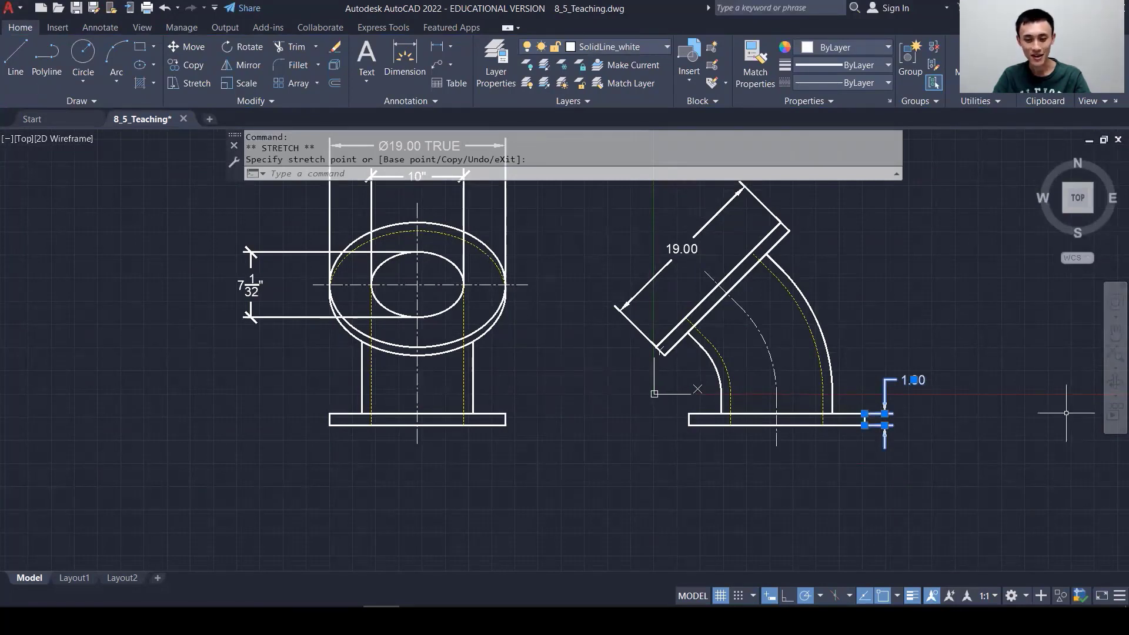
# - Add a radius dimension to the elbow's outer arc in the side view, with its text outside the curve
pyautogui.click(451, 48)
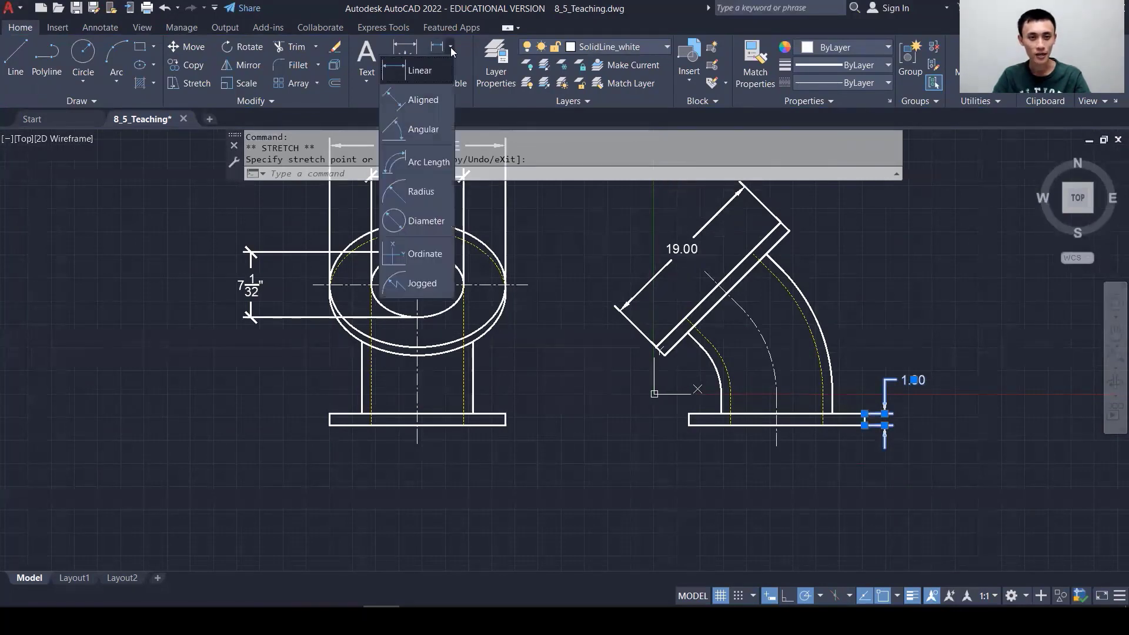
pyautogui.click(418, 191)
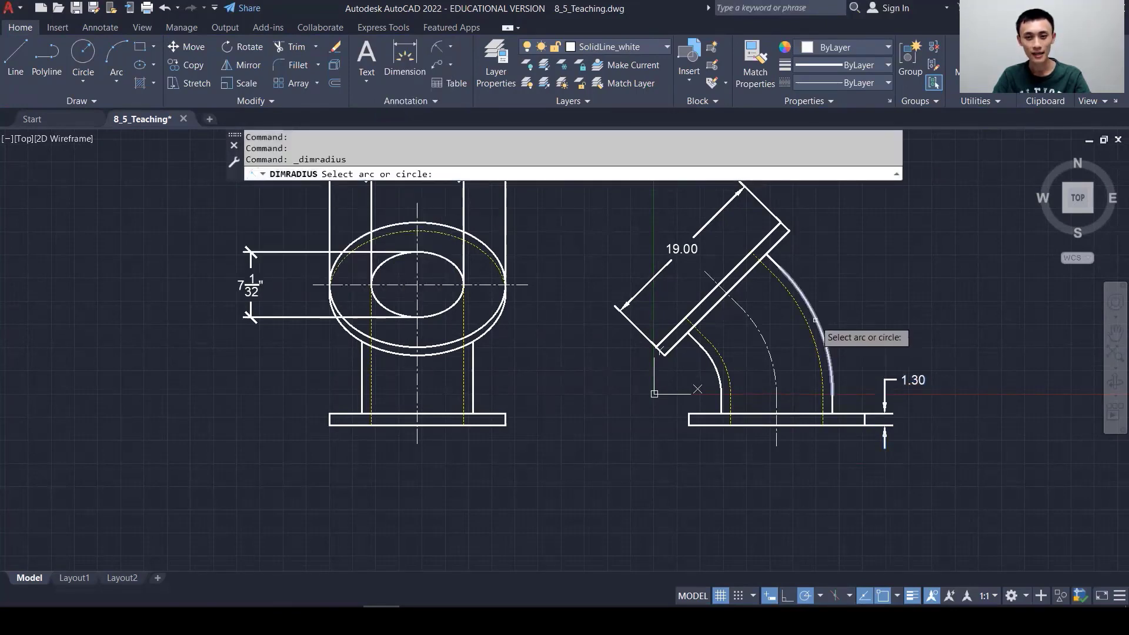
pyautogui.click(811, 320)
pyautogui.click(868, 276)
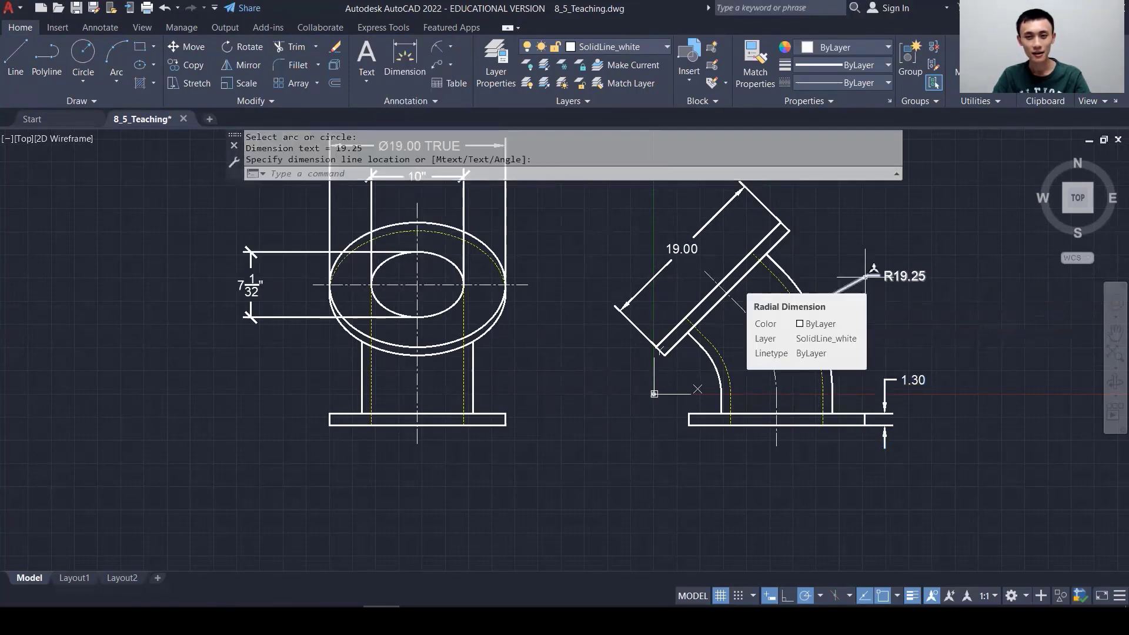
# - Add a diameter dimension to the elbow's outer arc in the side view, with its text outside the curve below the radius dimension
pyautogui.click(451, 52)
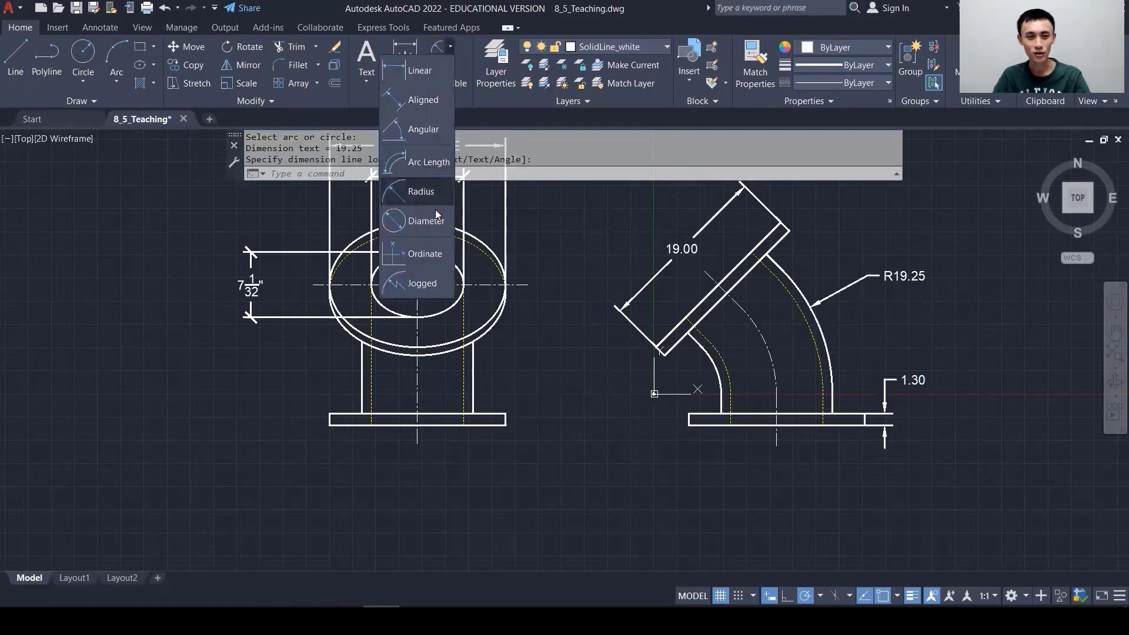
pyautogui.click(419, 221)
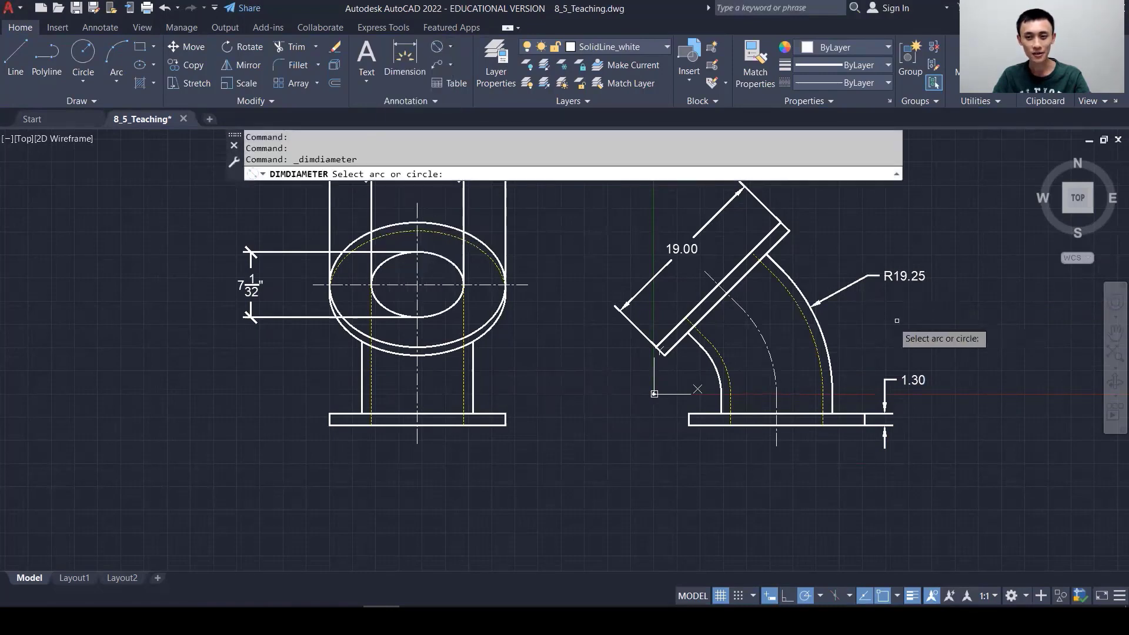
pyautogui.click(817, 314)
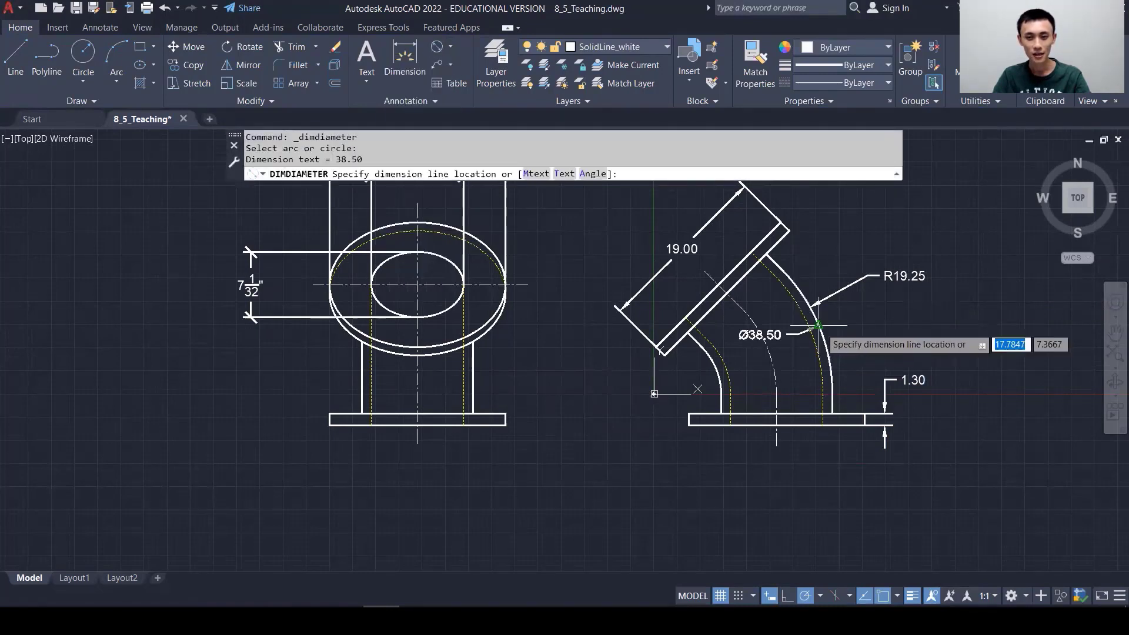
pyautogui.click(869, 307)
# - Draw a horizontal reference line on the SolidLine_white layer, meeting the upper corner of the inclined flange in the side view
pyautogui.click(452, 48)
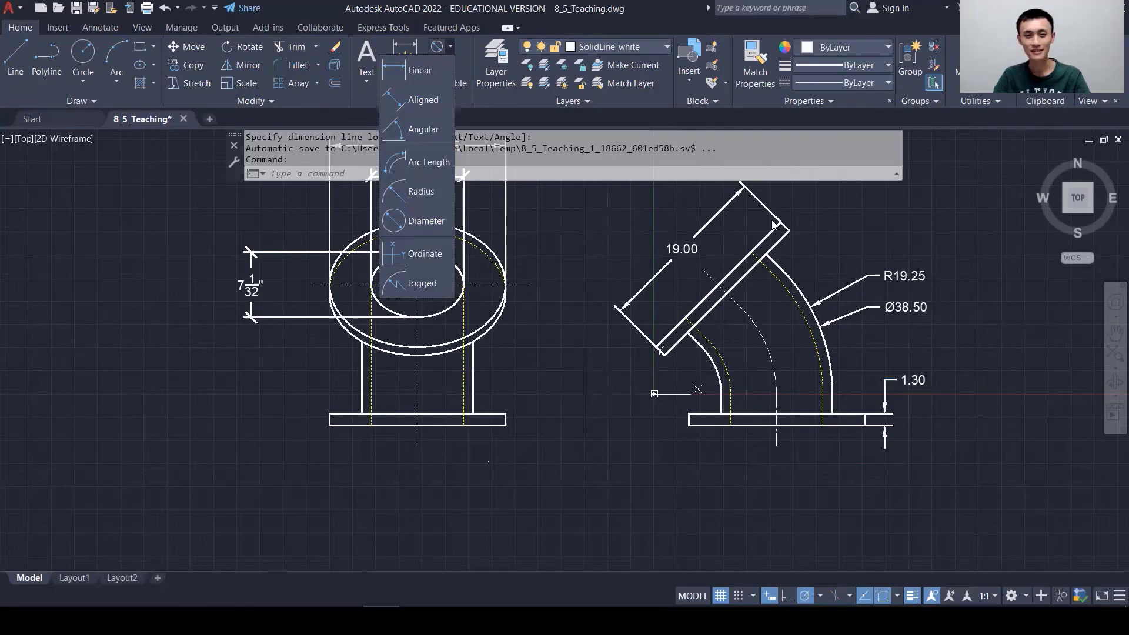
pyautogui.click(645, 45)
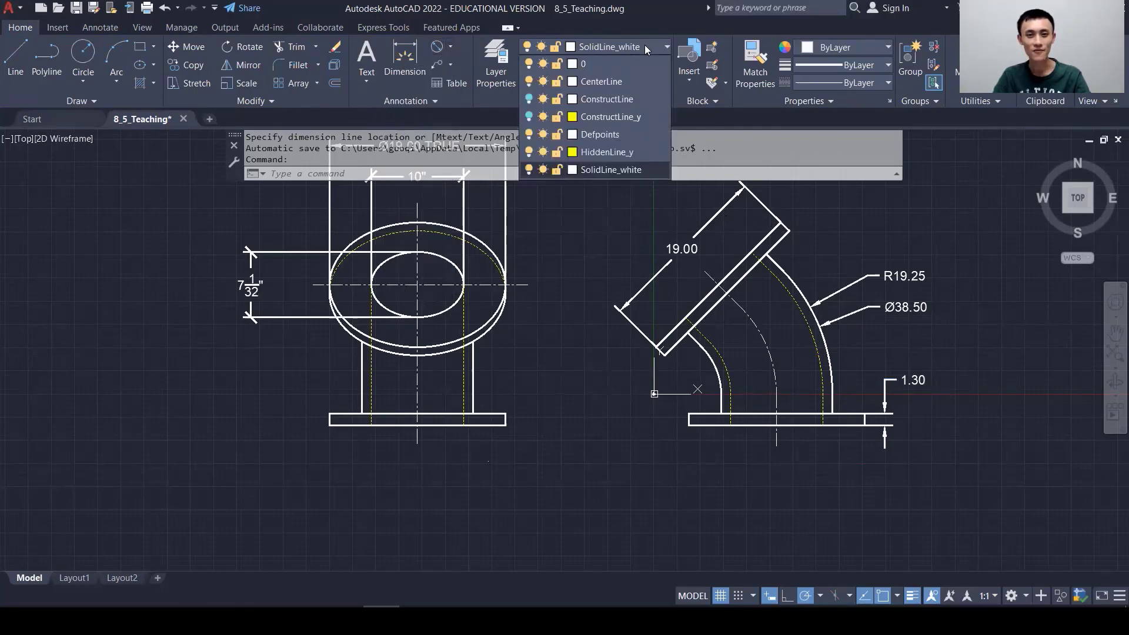
pyautogui.click(612, 171)
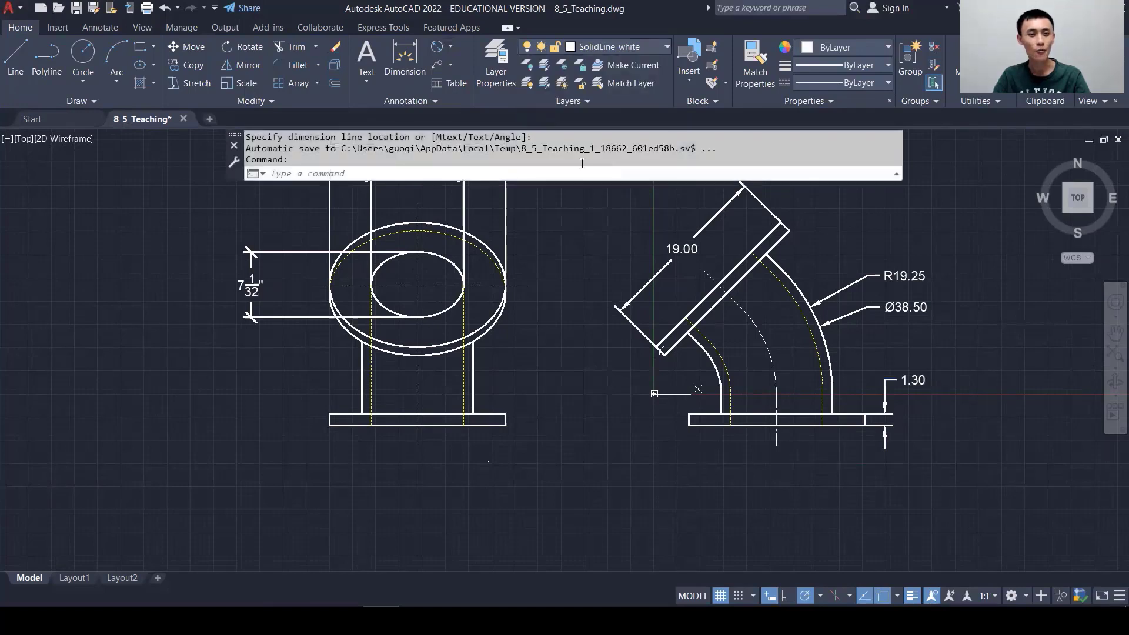
pyautogui.click(15, 74)
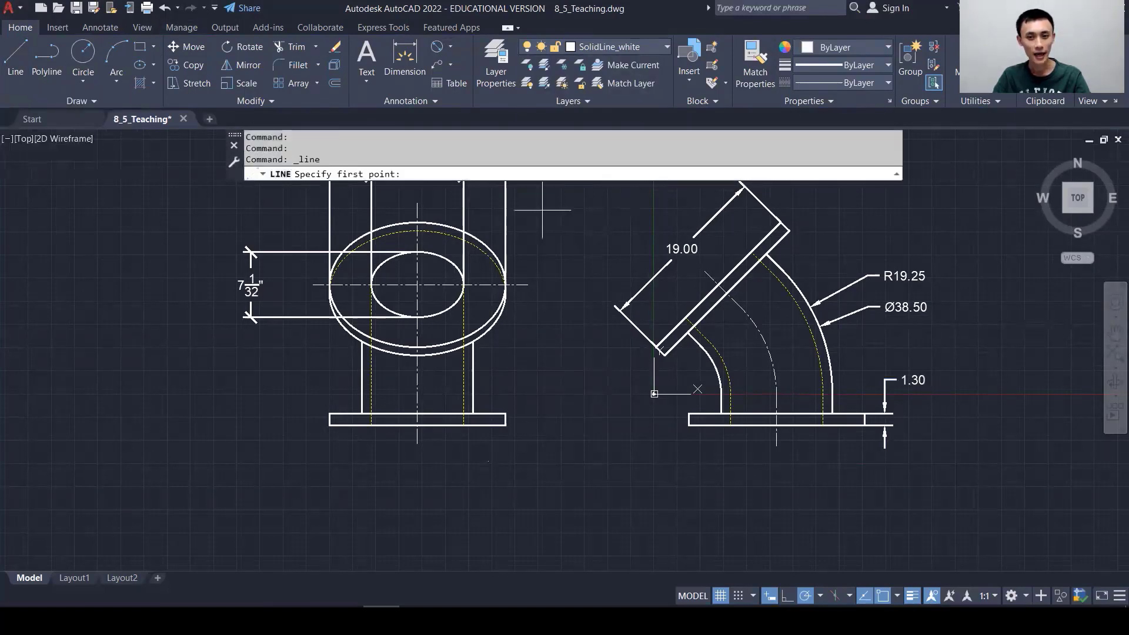
pyautogui.click(632, 222)
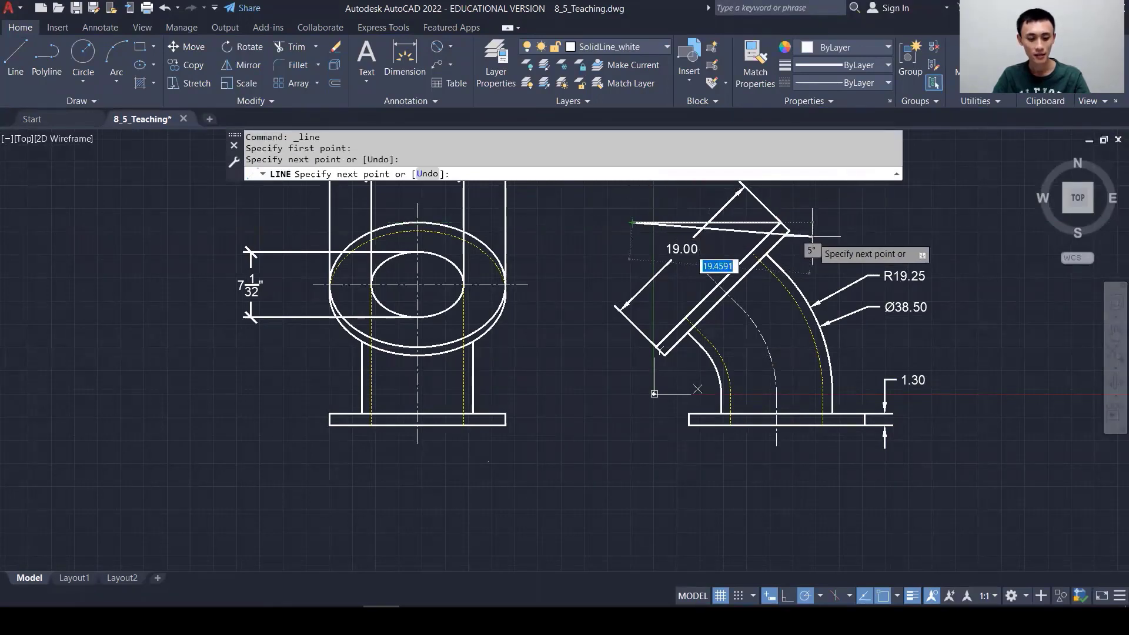
pyautogui.press('Escape')
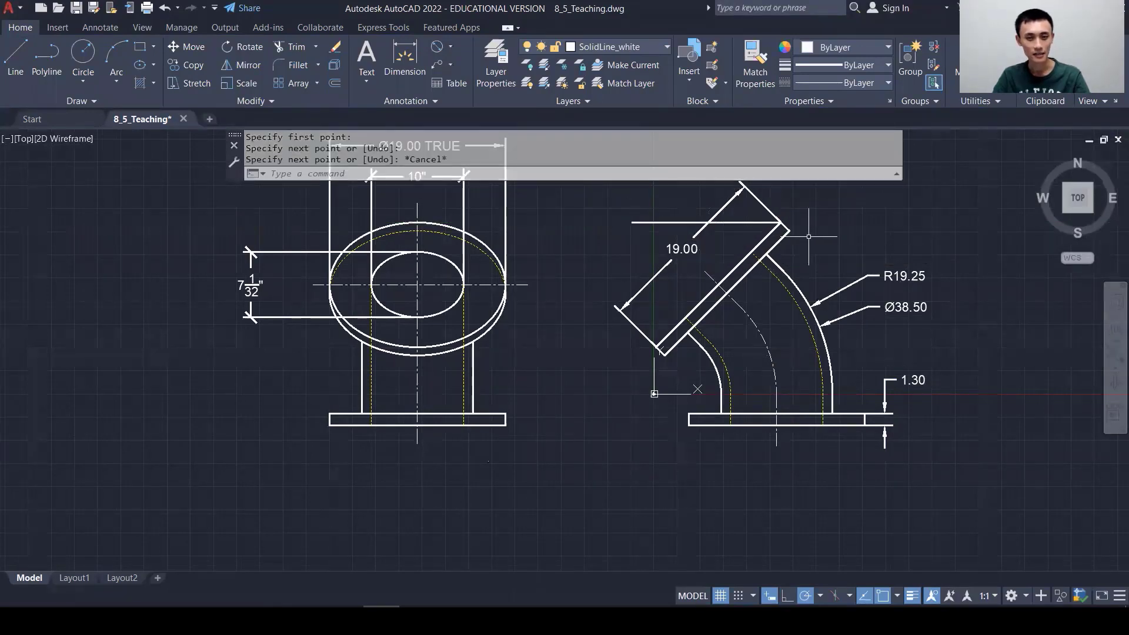
# - Add an angular dimension between the horizontal reference line and the inclined flange, with its text inside the angle
pyautogui.click(451, 48)
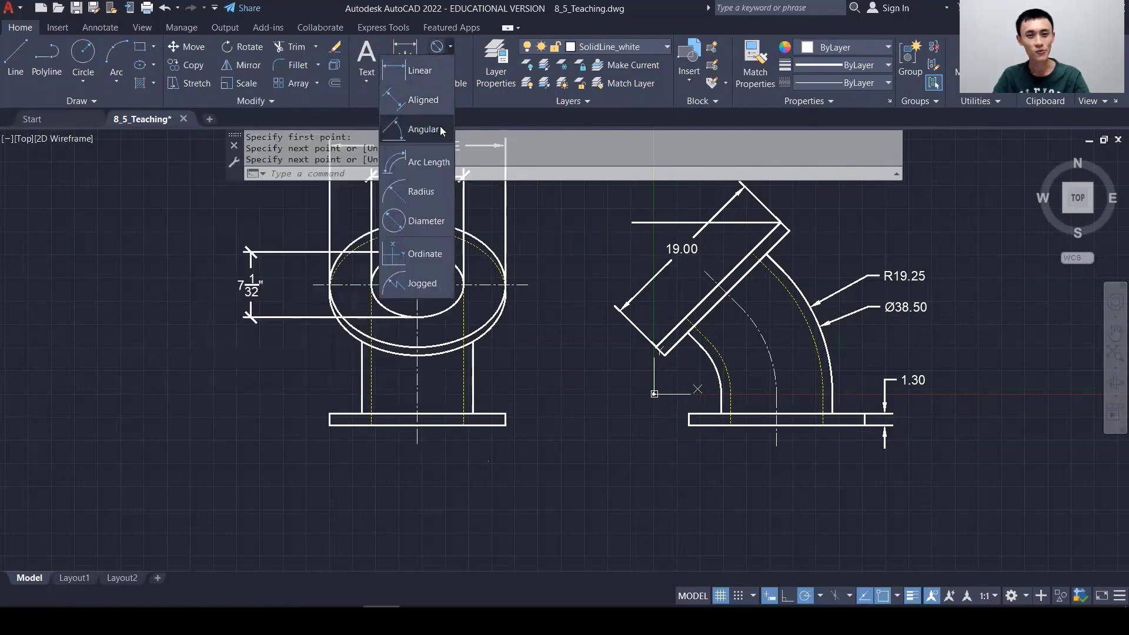
pyautogui.click(423, 129)
pyautogui.click(757, 222)
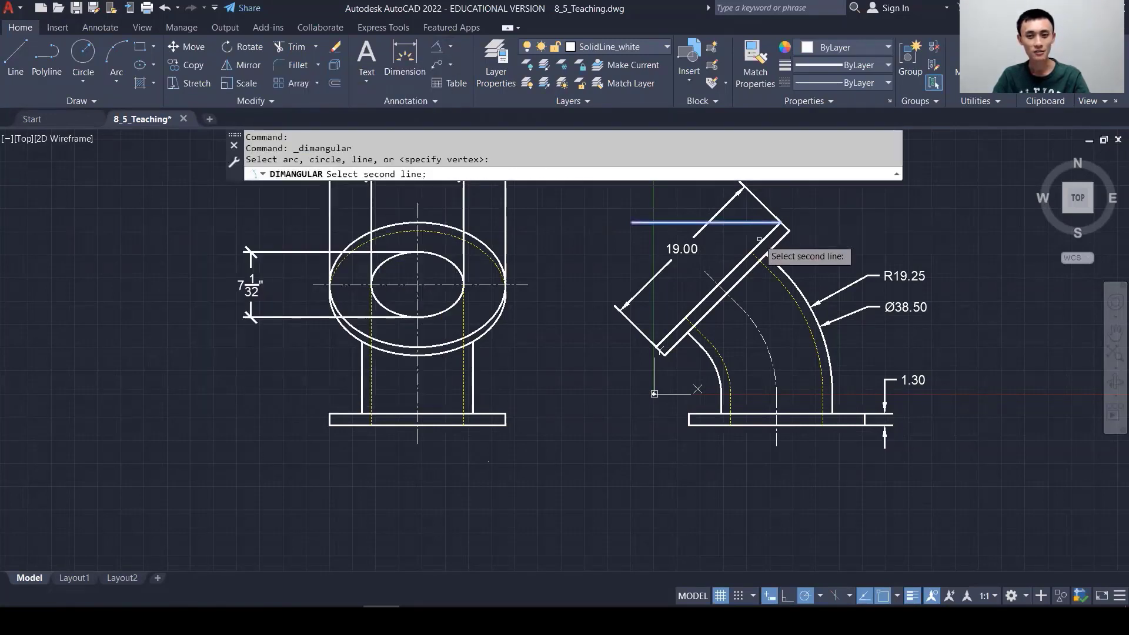
pyautogui.click(754, 250)
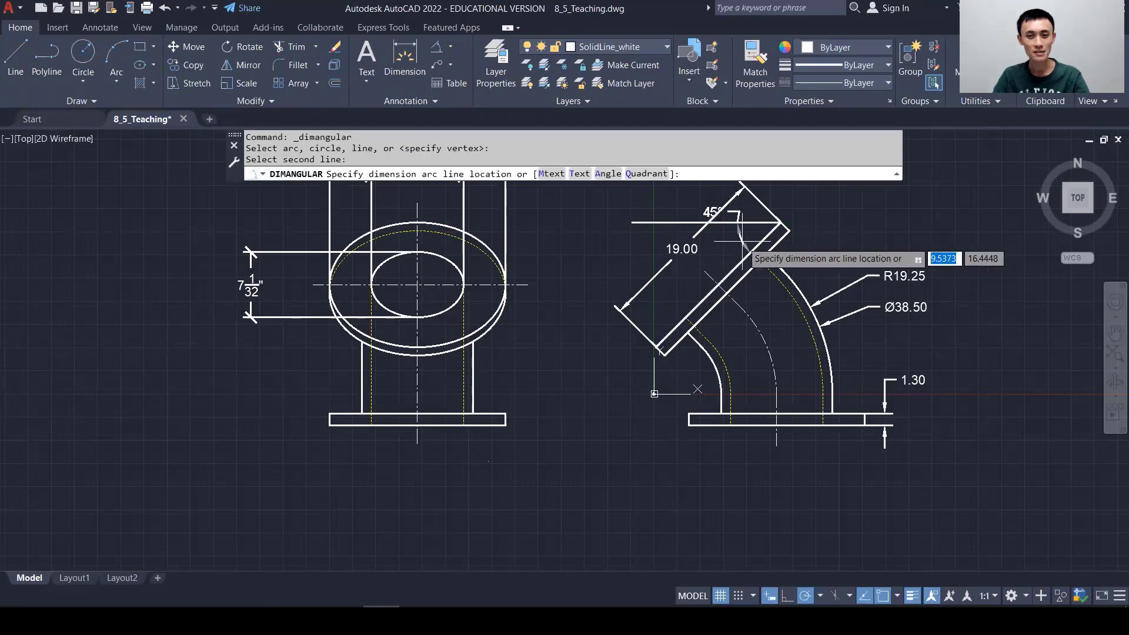
pyautogui.click(713, 248)
pyautogui.moveTo(926, 234); pyautogui.dragTo(854, 305, button='middle')
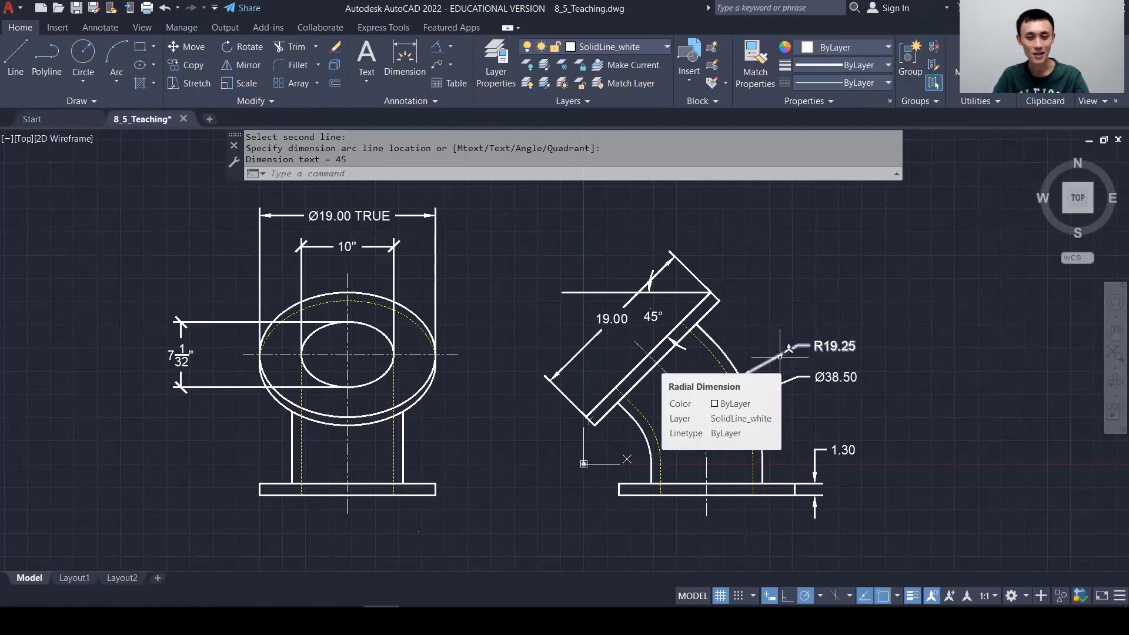
# - Create a new layer named Dimension and make it the current layer
pyautogui.click(494, 70)
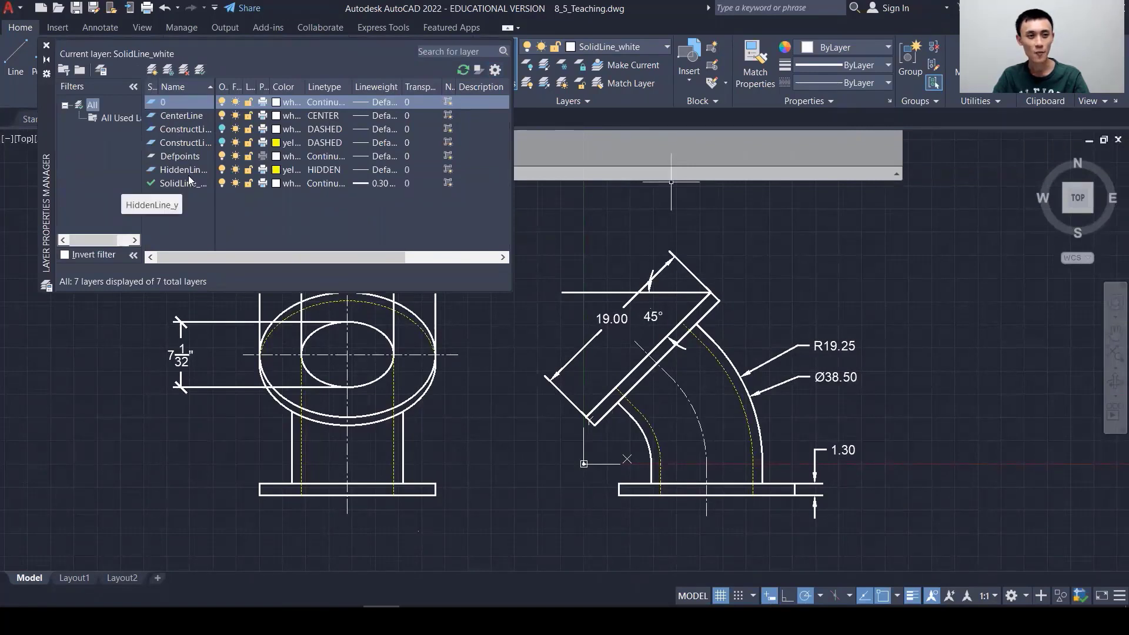
pyautogui.click(153, 71)
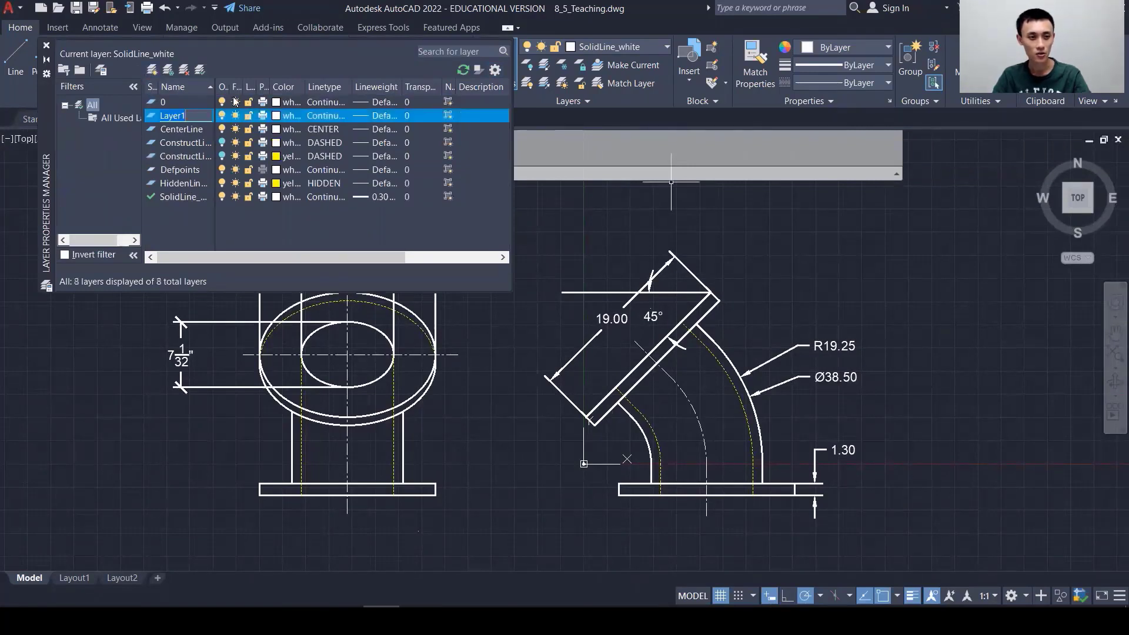
pyautogui.write('Dimension')
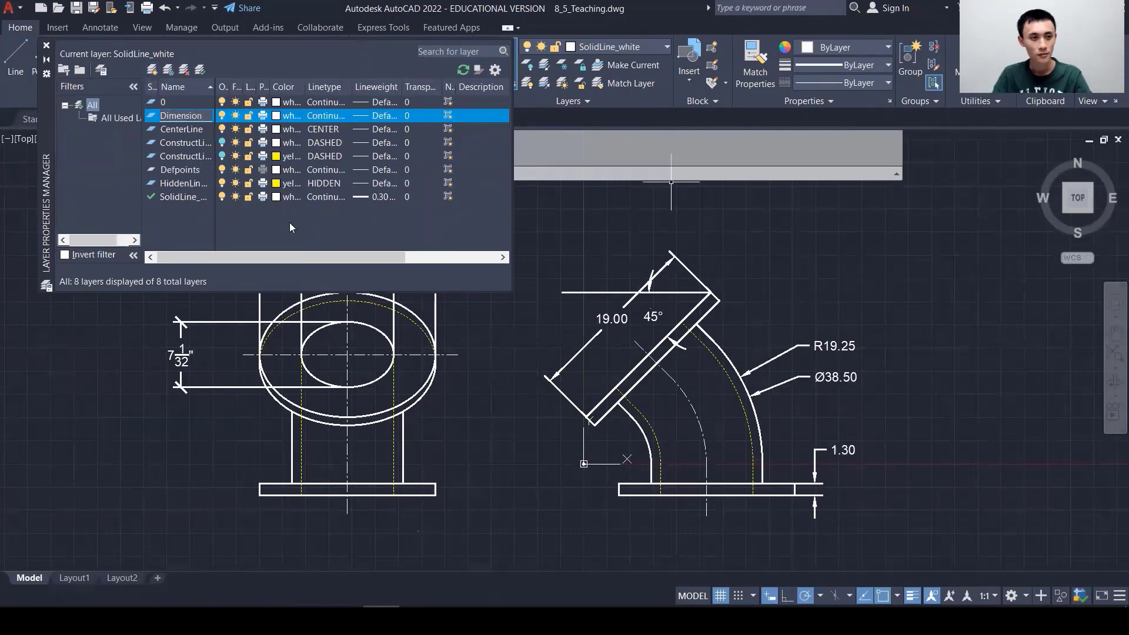
pyautogui.press('Return')
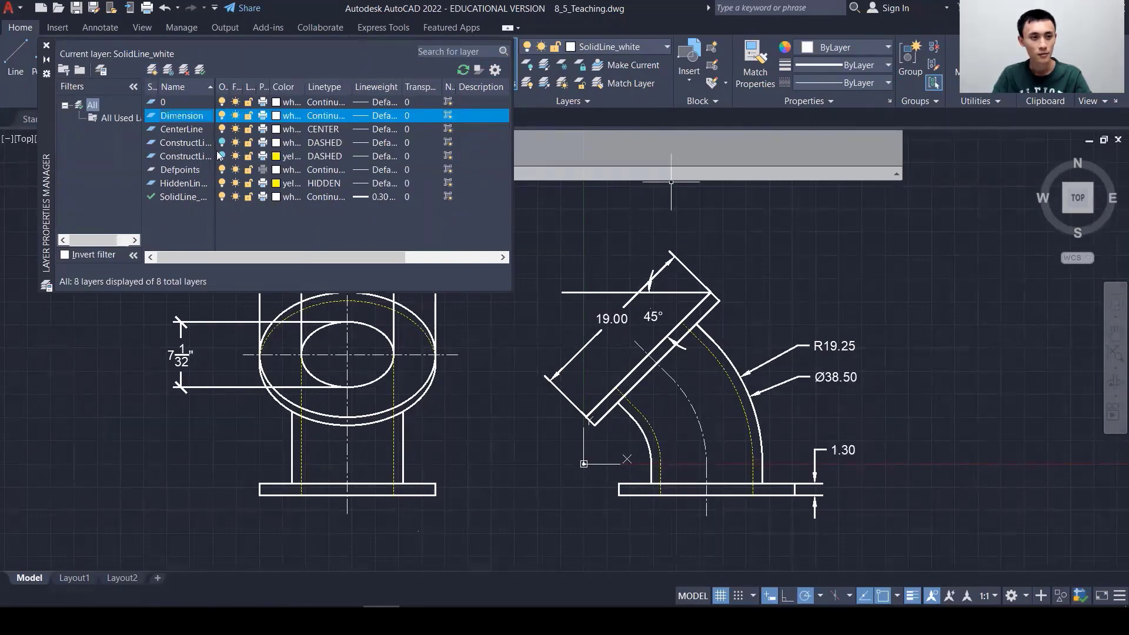
pyautogui.doubleClick(151, 116)
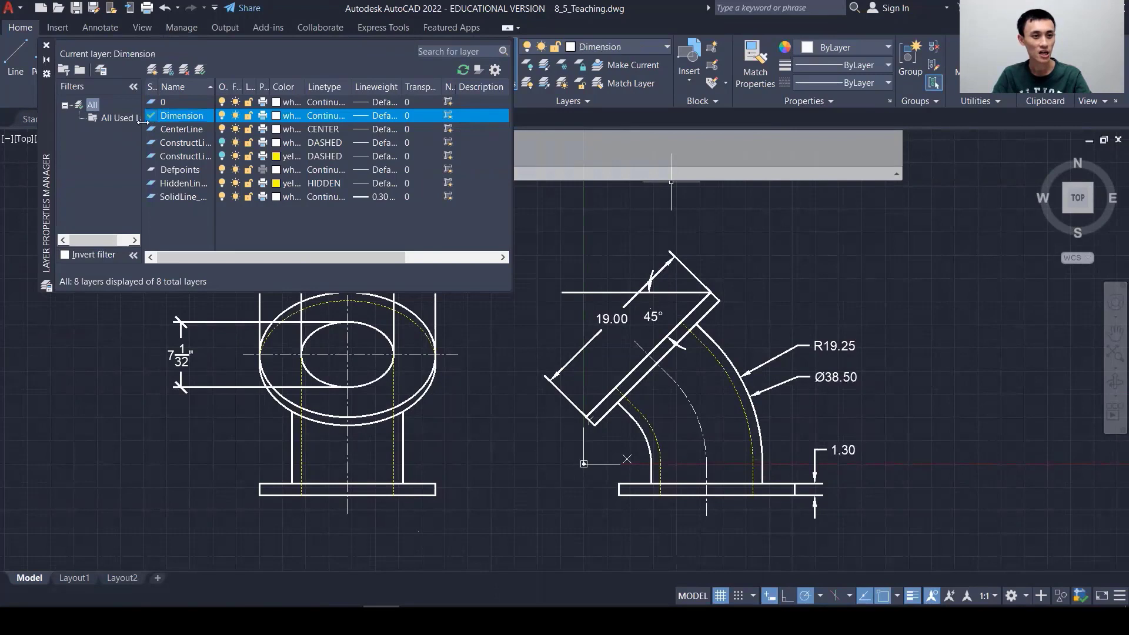
pyautogui.click(45, 47)
# - Move all dimensions in both views and the horizontal reference line to the Dimension layer
pyautogui.click(608, 328)
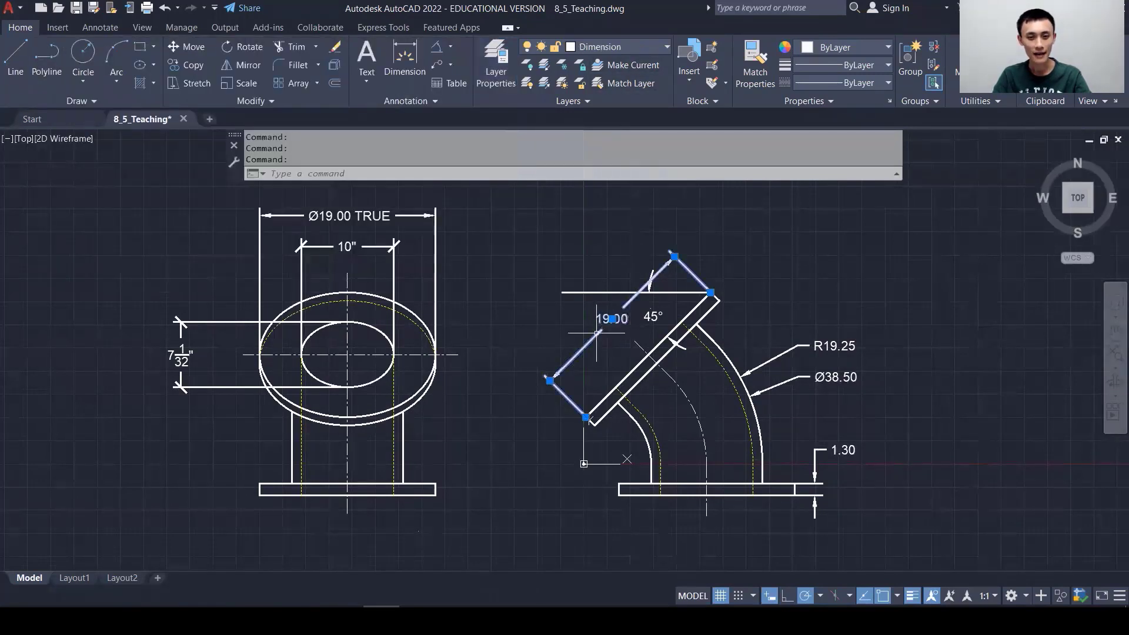
pyautogui.click(650, 316)
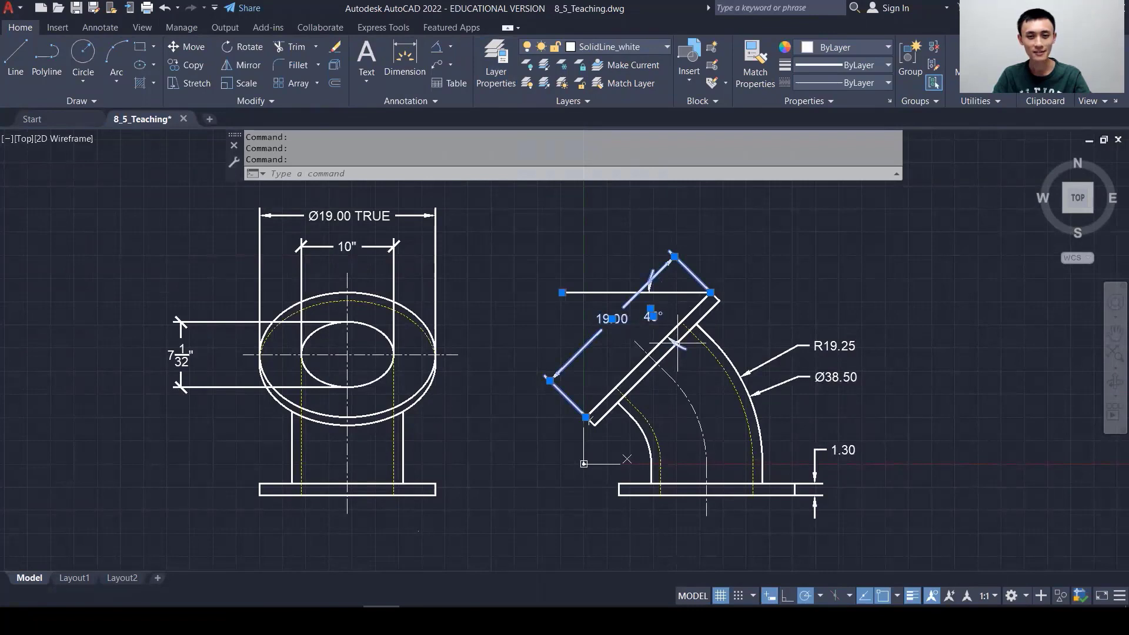
pyautogui.click(823, 347)
pyautogui.click(823, 377)
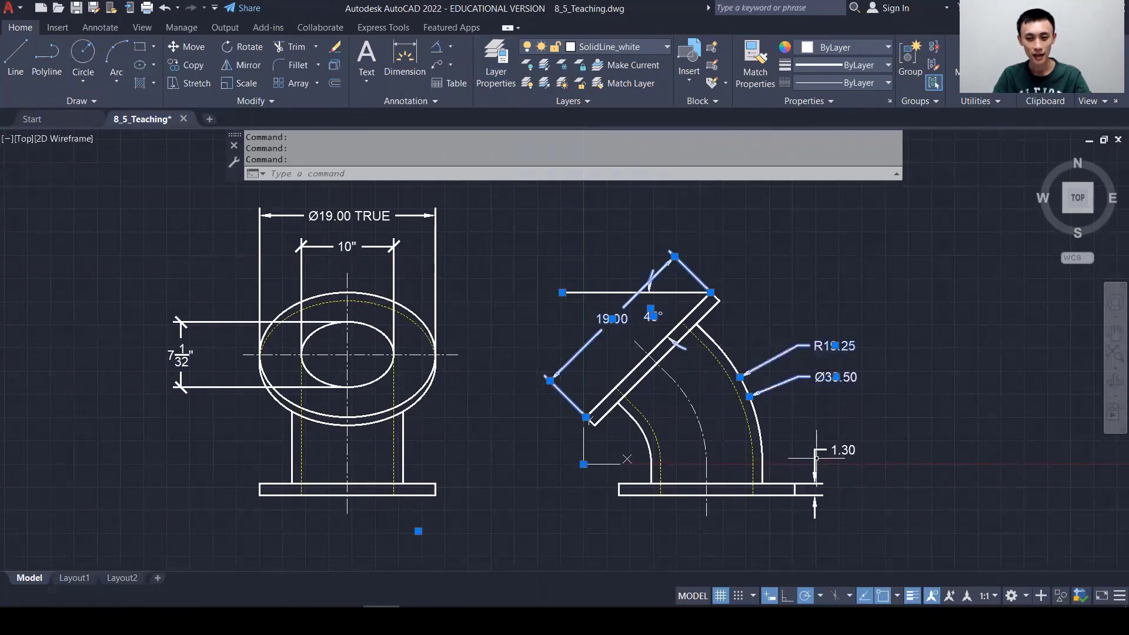
pyautogui.click(815, 464)
pyautogui.click(419, 215)
pyautogui.click(401, 257)
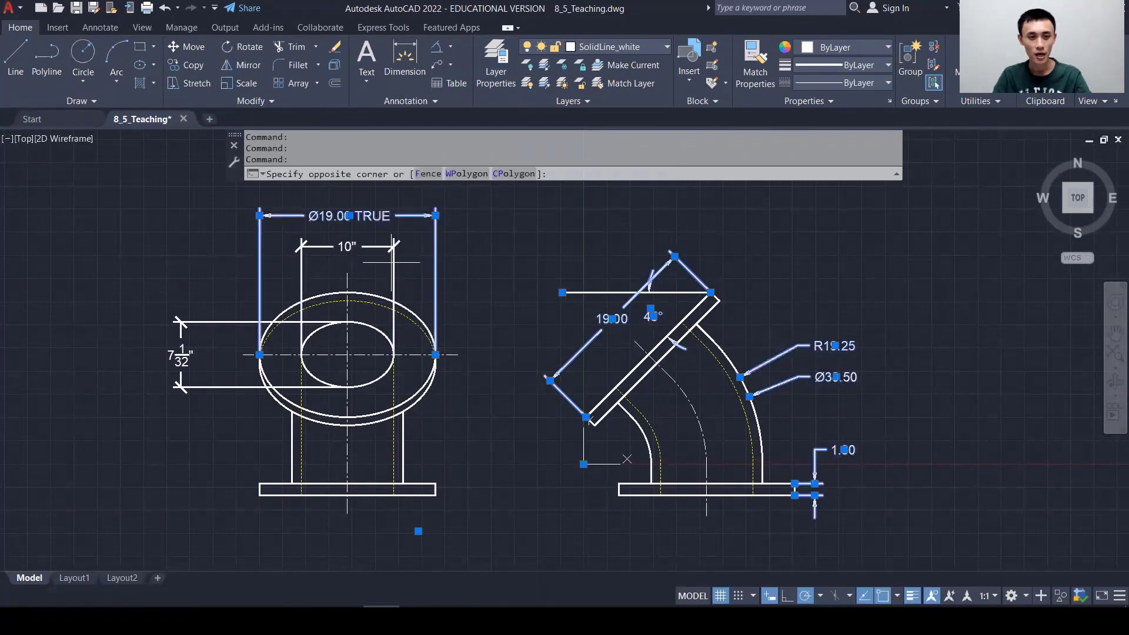
pyautogui.click(347, 303)
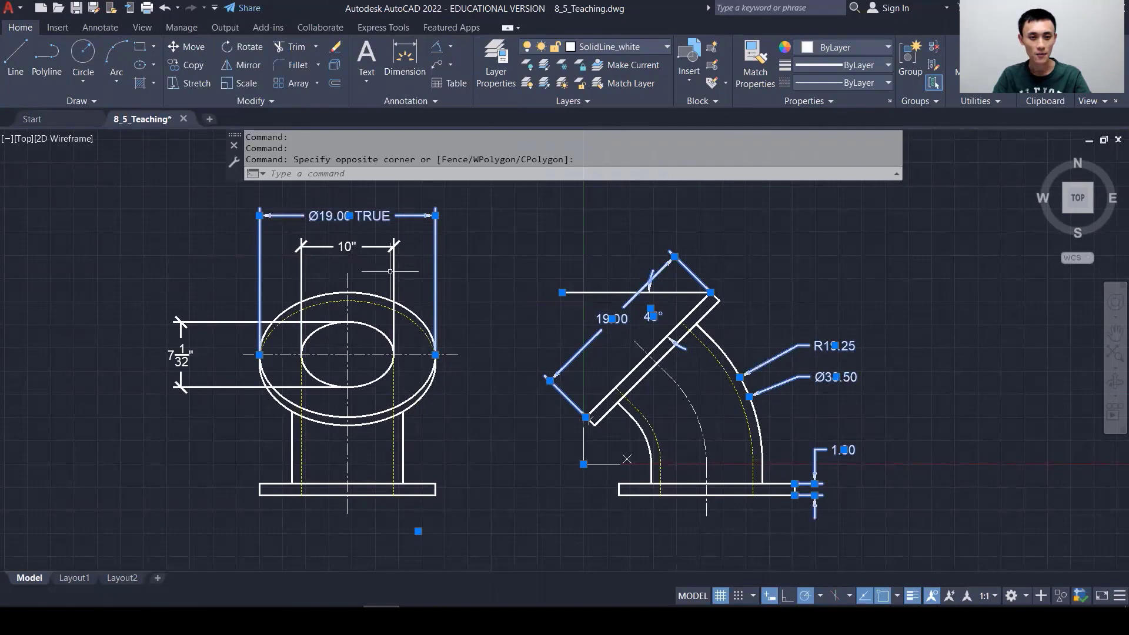
pyautogui.click(224, 321)
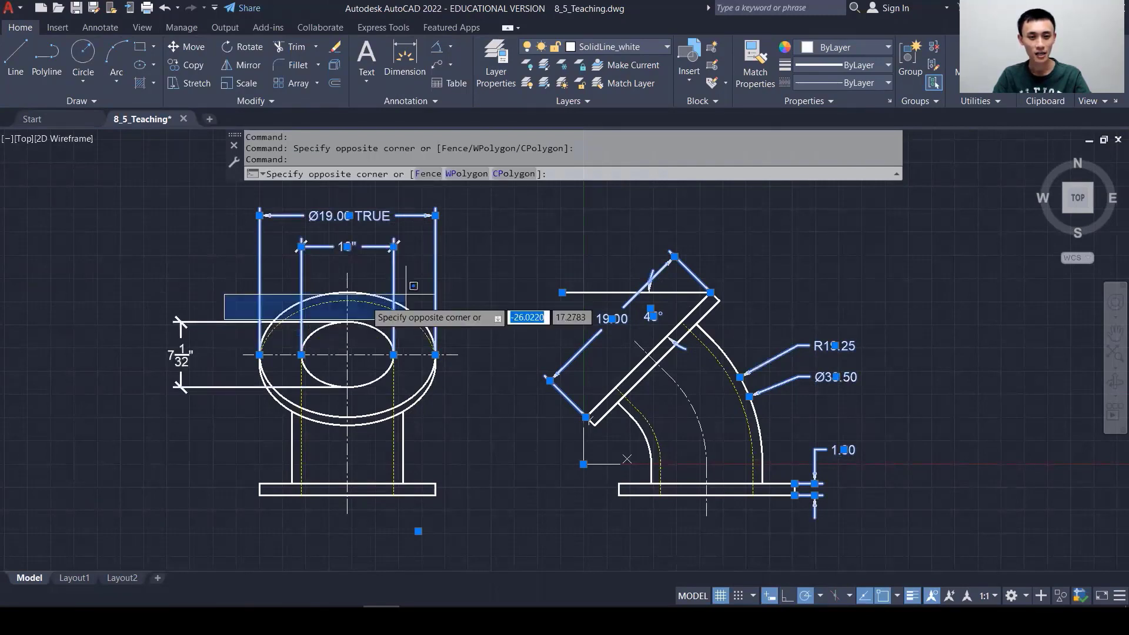
pyautogui.click(225, 320)
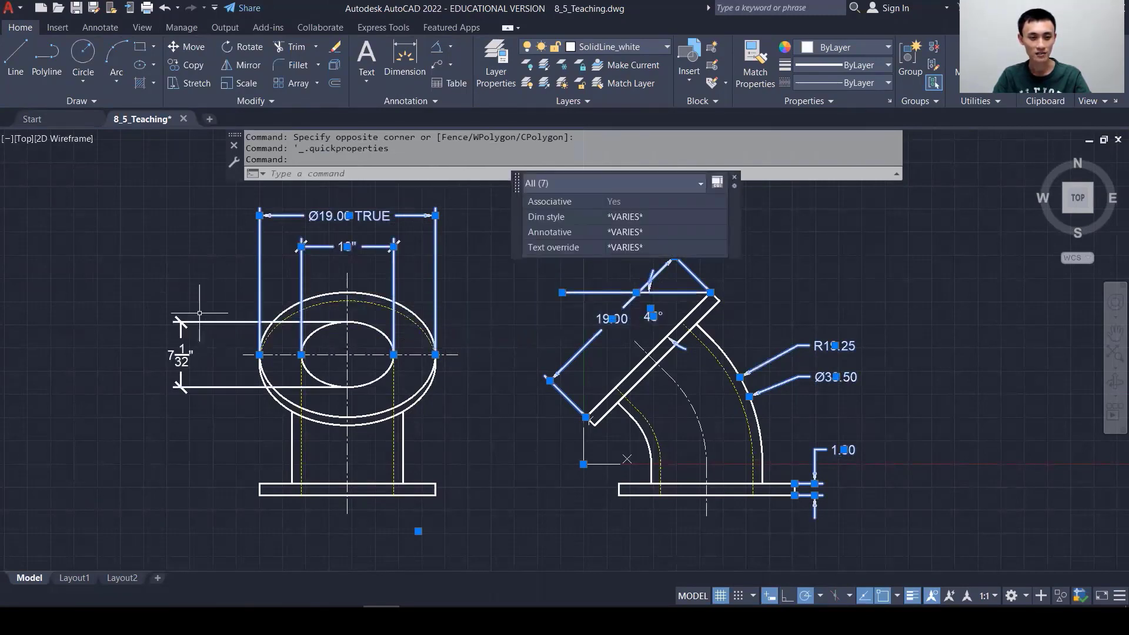
pyautogui.click(223, 322)
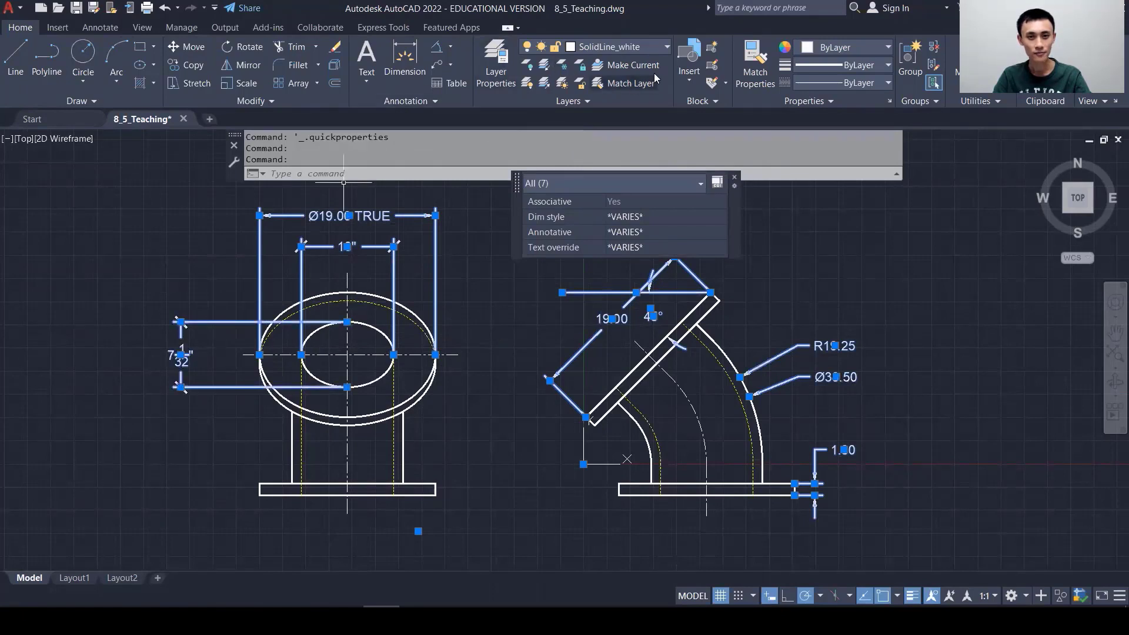
pyautogui.click(641, 47)
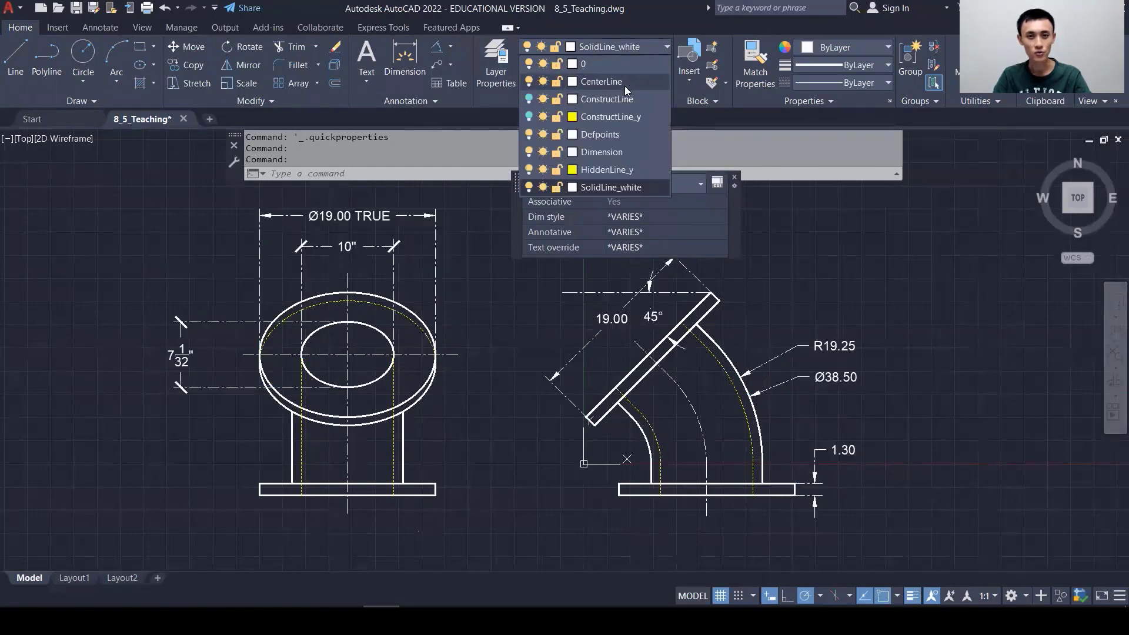
pyautogui.click(628, 152)
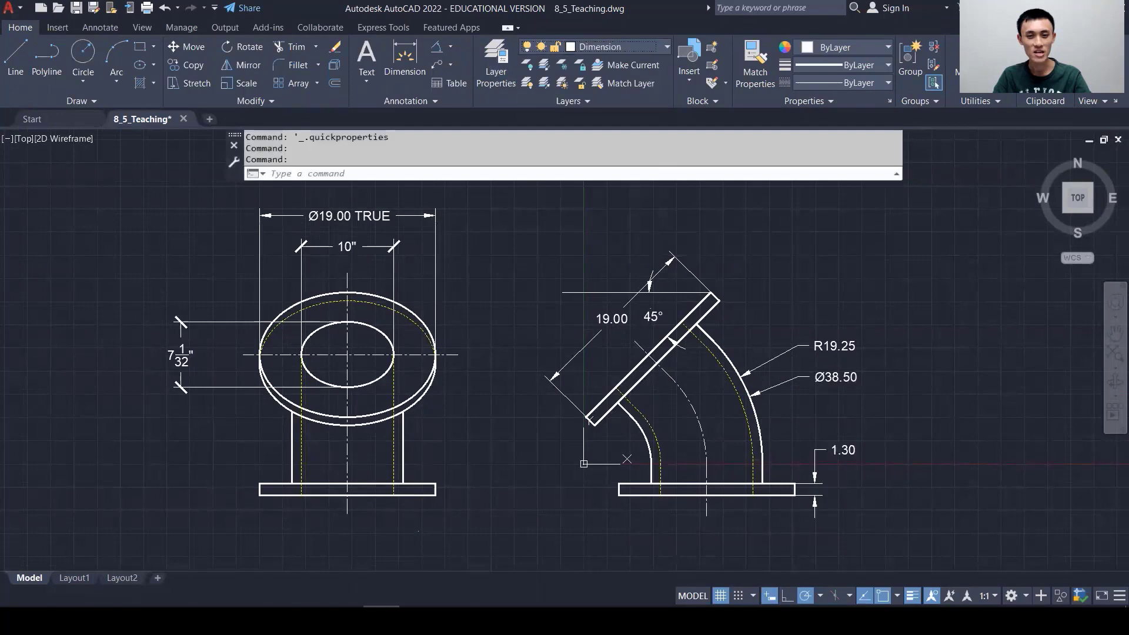
pyautogui.click(828, 249)
pyautogui.press('Escape')
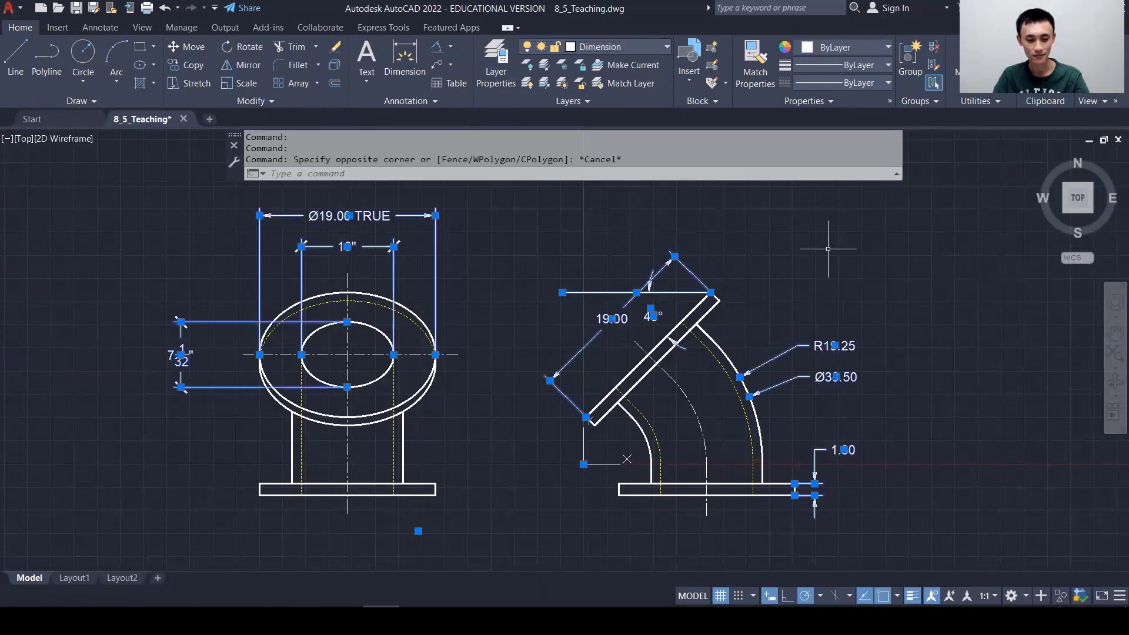
pyautogui.press('Escape')
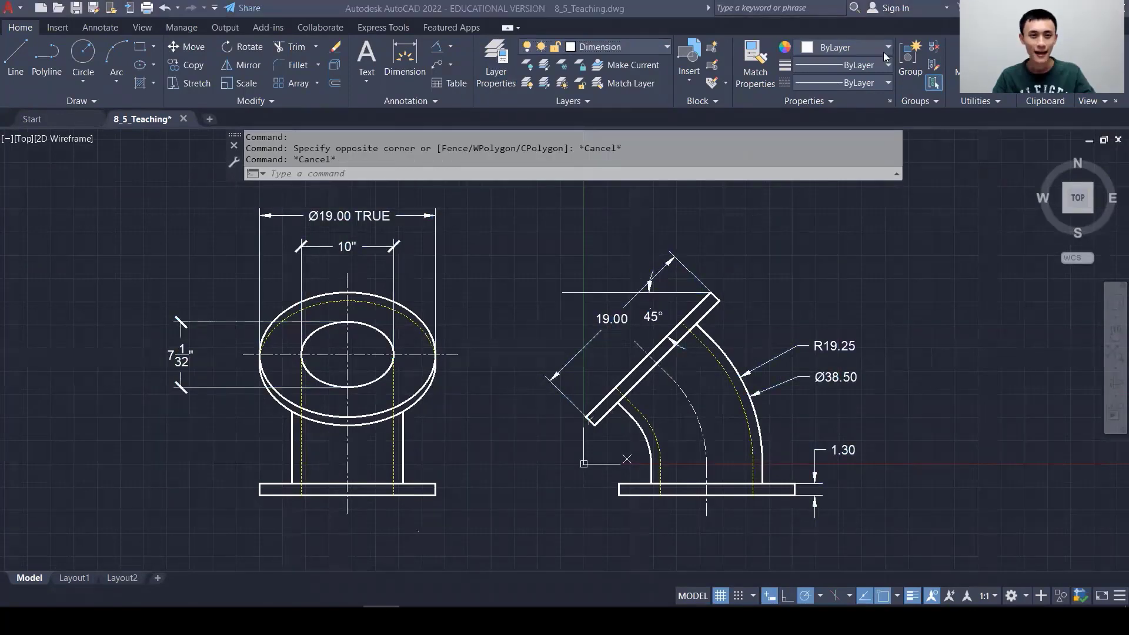
# - Add an X ordinate dimension at the base flange's lower left corner in the side view, with its leader straight down
pyautogui.click(450, 47)
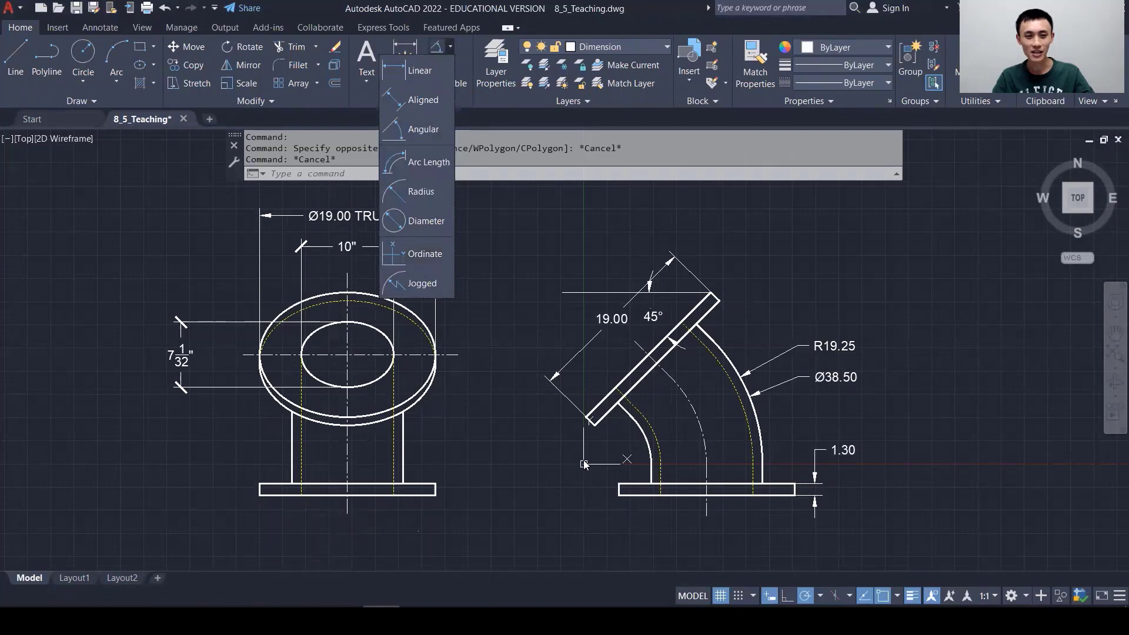
pyautogui.click(440, 259)
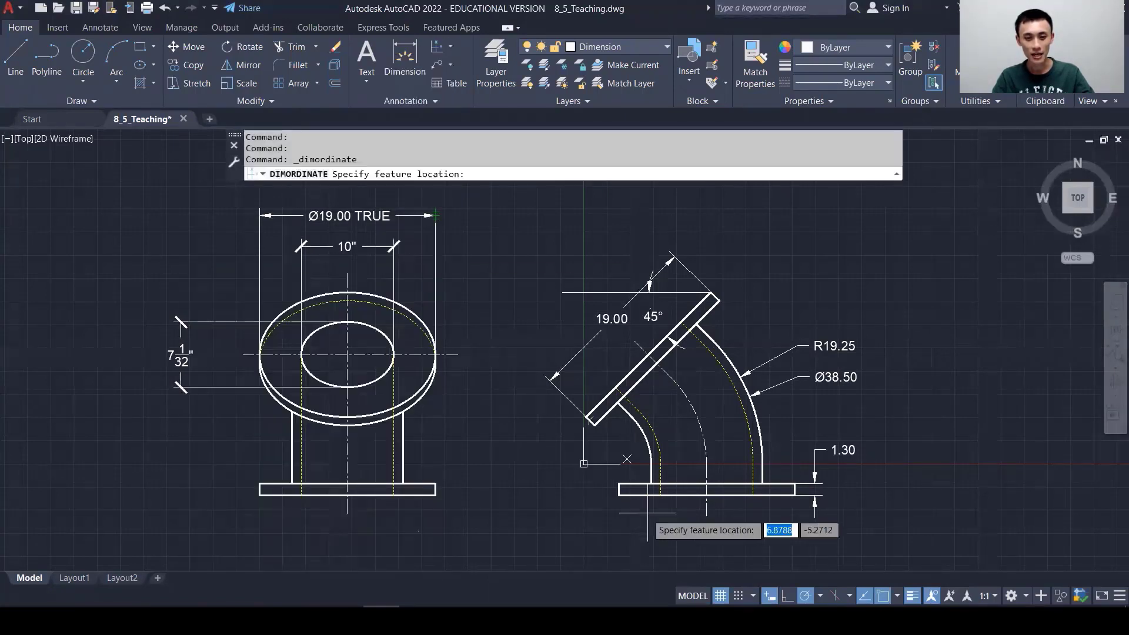
pyautogui.click(619, 495)
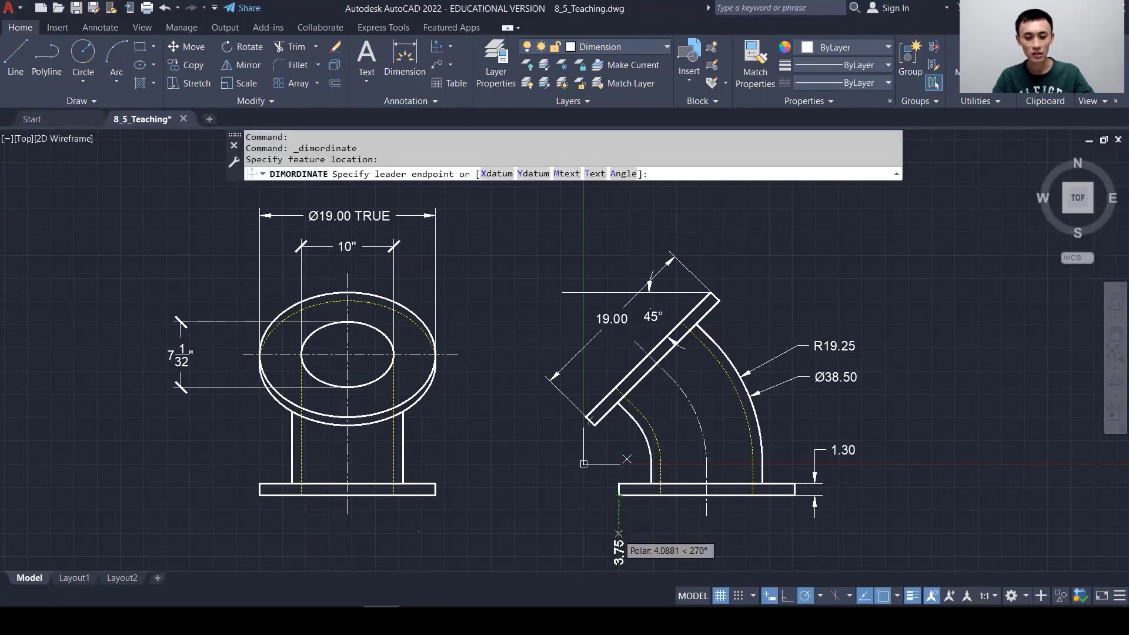
pyautogui.click(618, 534)
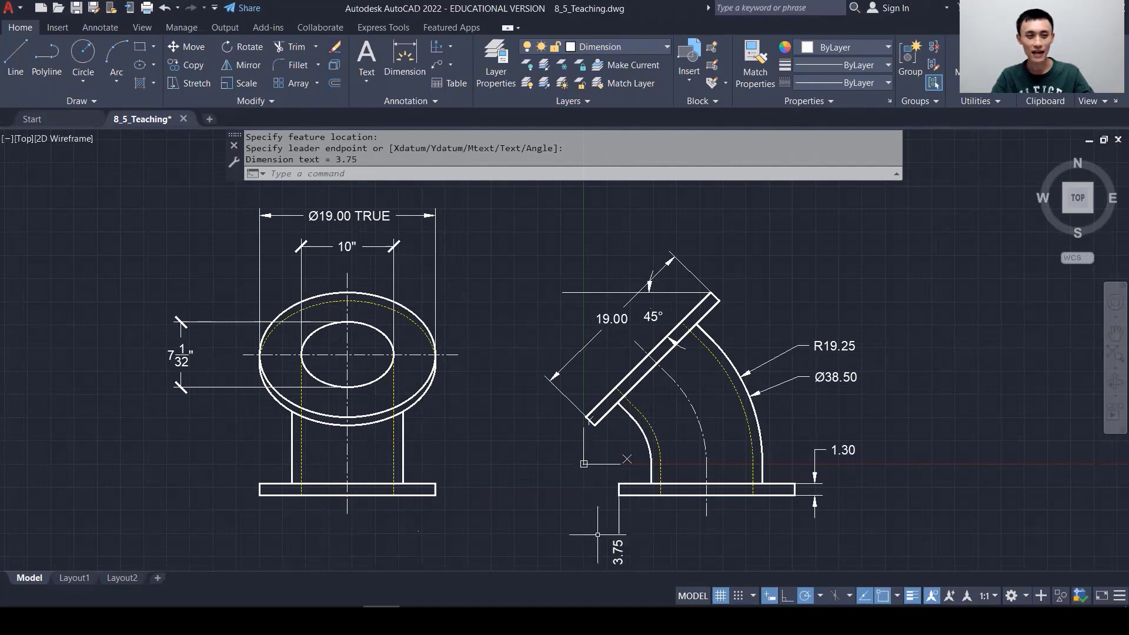
# - Add an X ordinate dimension at the base flange's lower right corner in the side view, with its leader pointing down
pyautogui.click(436, 47)
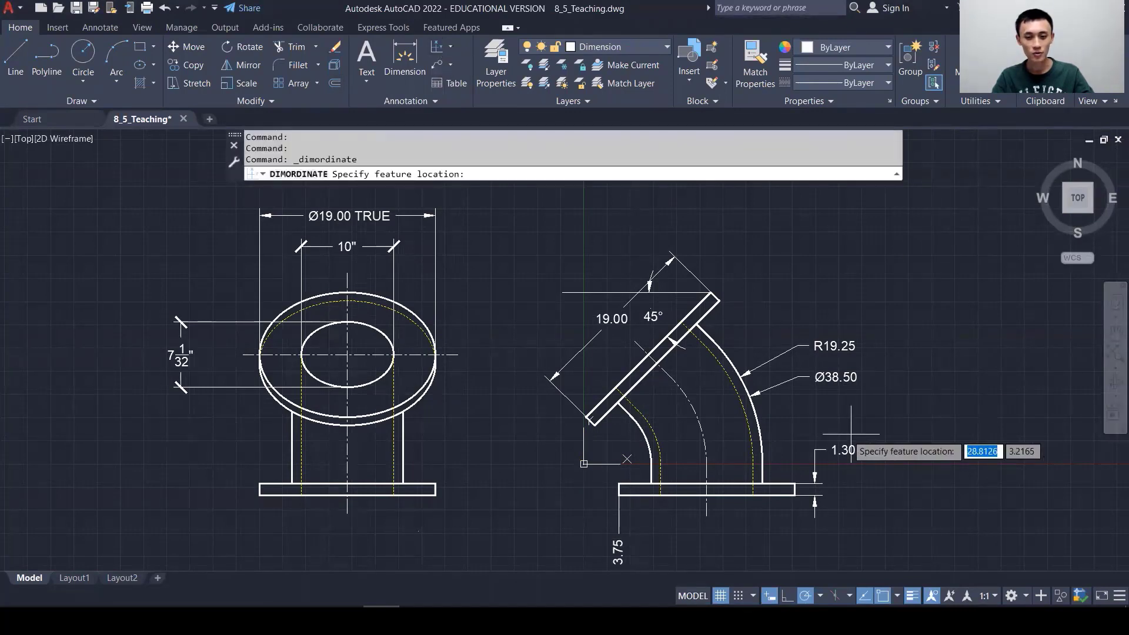
pyautogui.click(795, 489)
pyautogui.click(788, 539)
# - Add Y ordinate dimensions at the base flange's upper and lower left corners, with a straight upper leader and a jogged lower leader
pyautogui.moveTo(895, 533); pyautogui.dragTo(888, 481, button='middle')
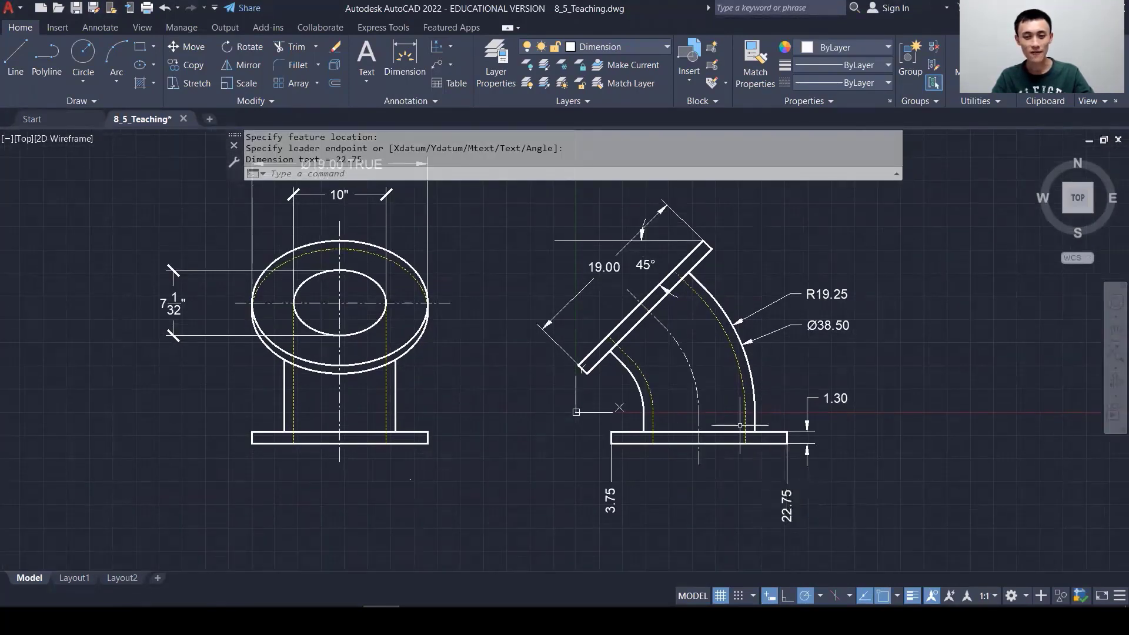
pyautogui.click(438, 51)
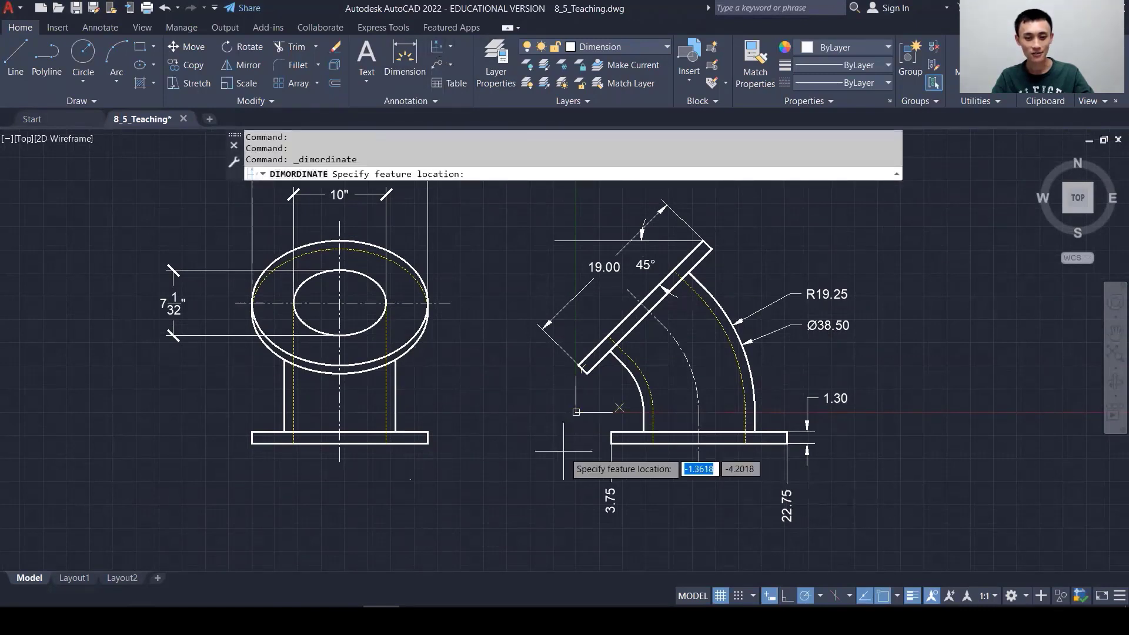
pyautogui.click(612, 432)
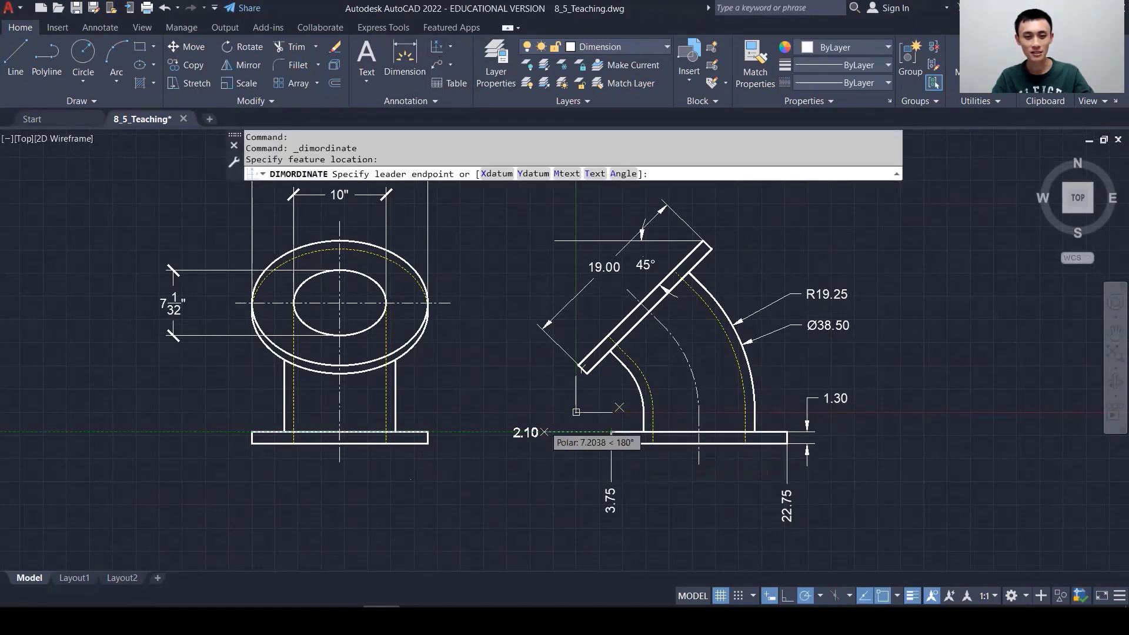
pyautogui.click(545, 432)
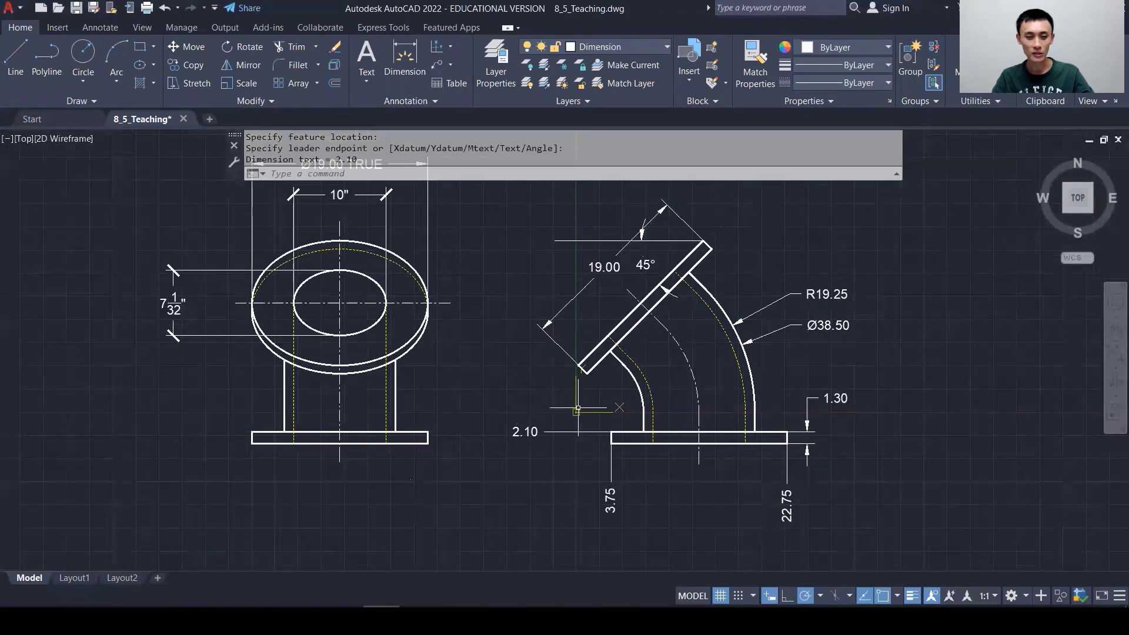
pyautogui.press('space')
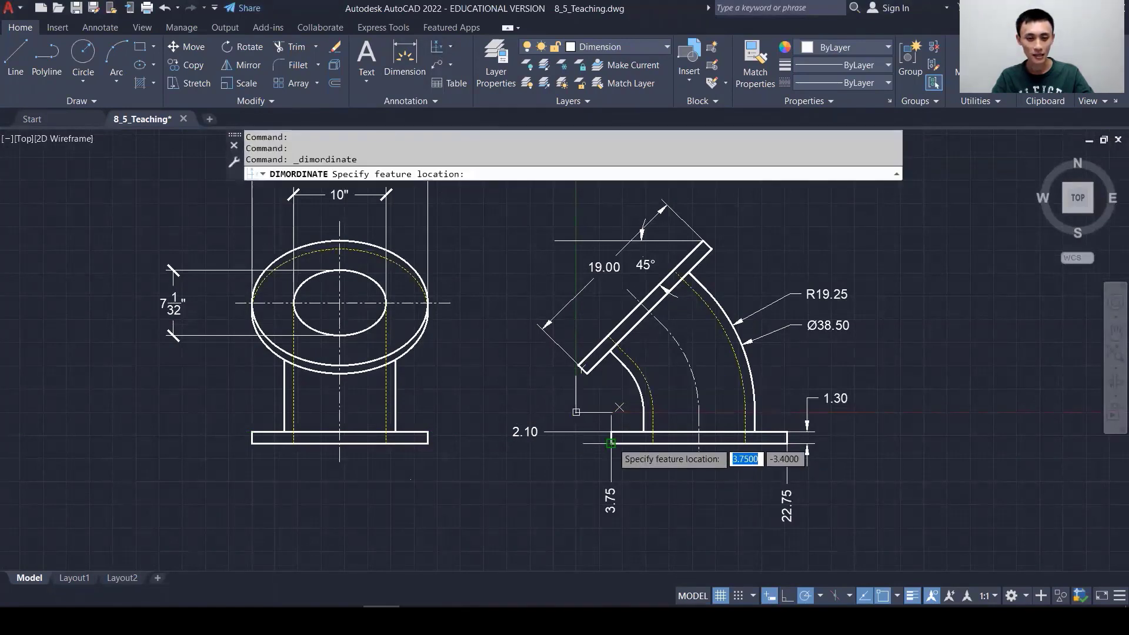
pyautogui.click(611, 443)
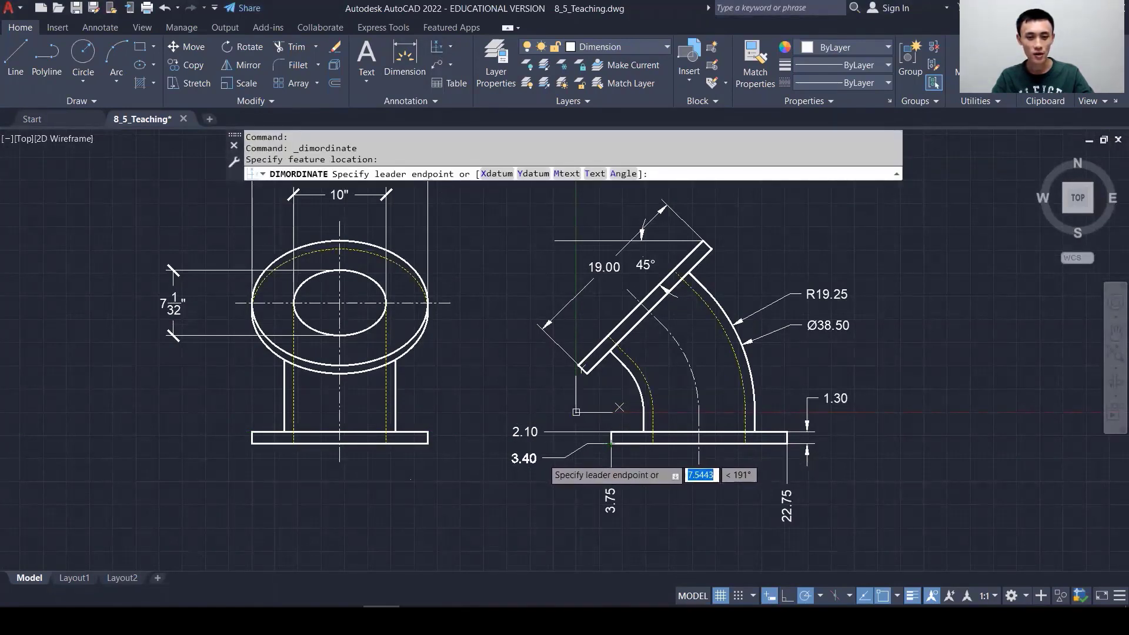
pyautogui.click(544, 458)
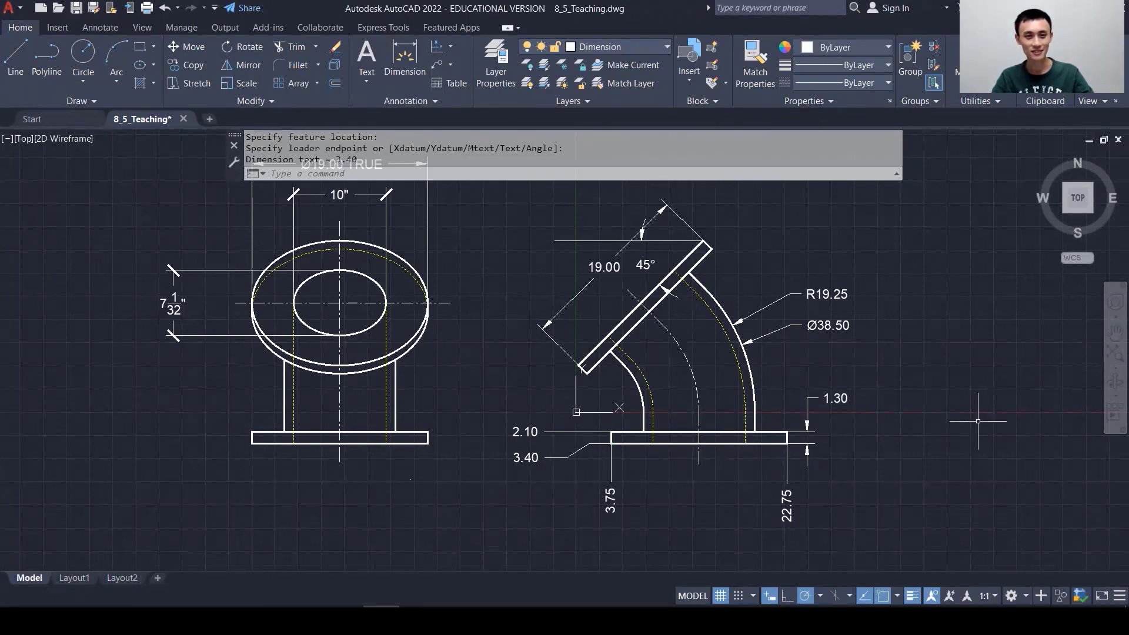
# - Review the Mechanical dimension style's symbols and arrows settings, leaving the style manager without making changes
pyautogui.moveTo(958, 335)
pyautogui.mouseDown(button='middle')
pyautogui.moveTo(960, 373)
pyautogui.moveTo(948, 398)
pyautogui.moveTo(935, 389)
pyautogui.mouseUp(button='middle')
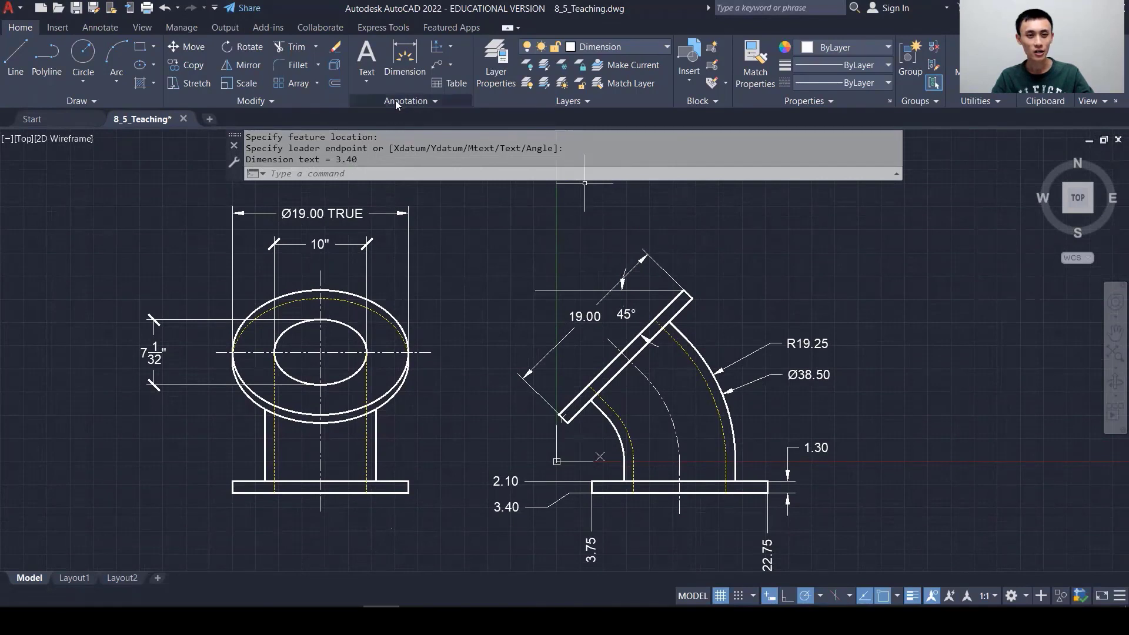
pyautogui.click(394, 100)
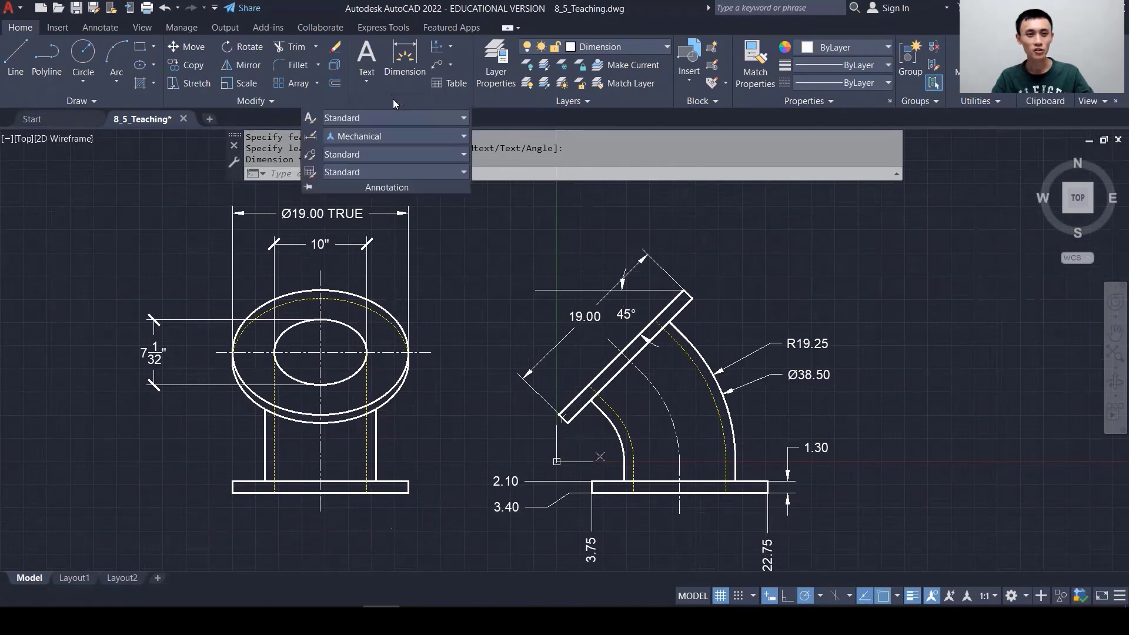
pyautogui.click(310, 137)
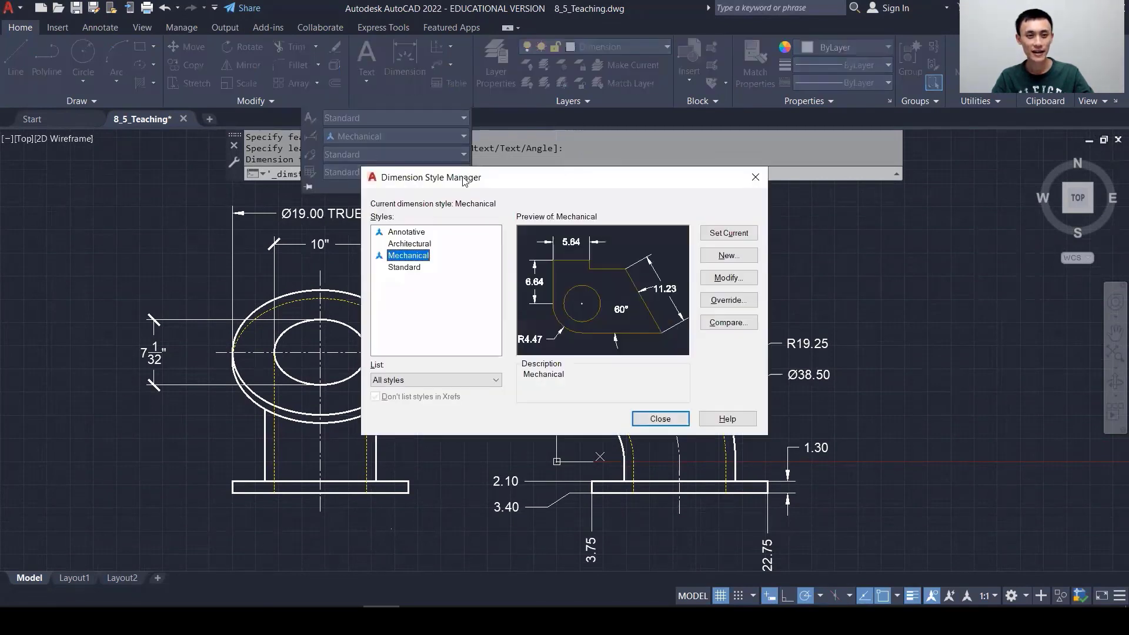
pyautogui.click(728, 277)
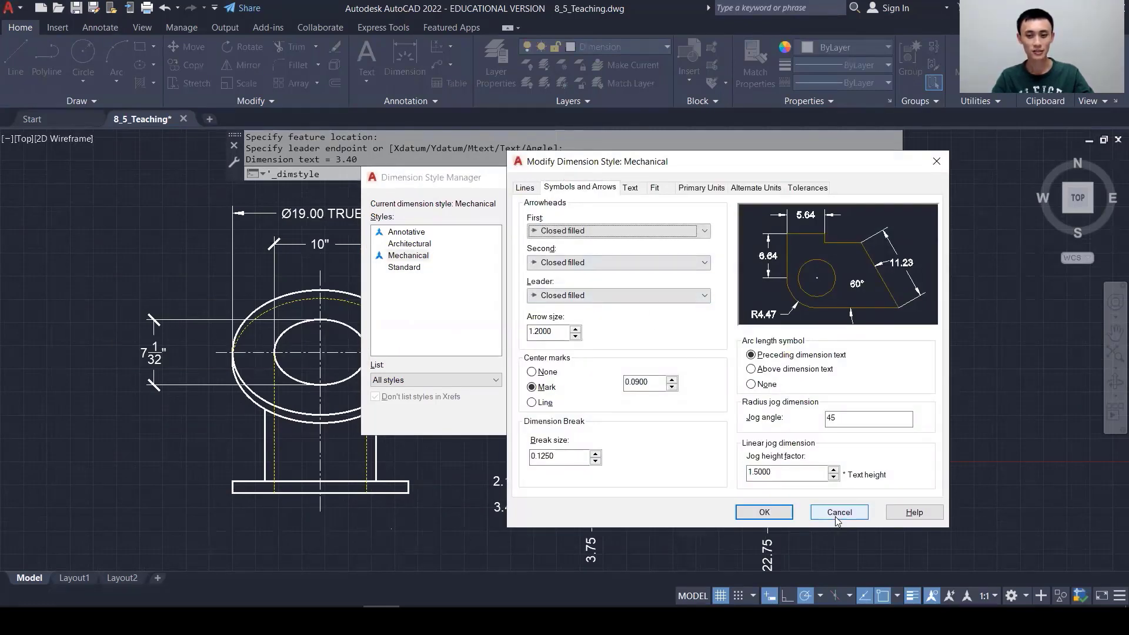
pyautogui.click(837, 513)
pyautogui.click(654, 421)
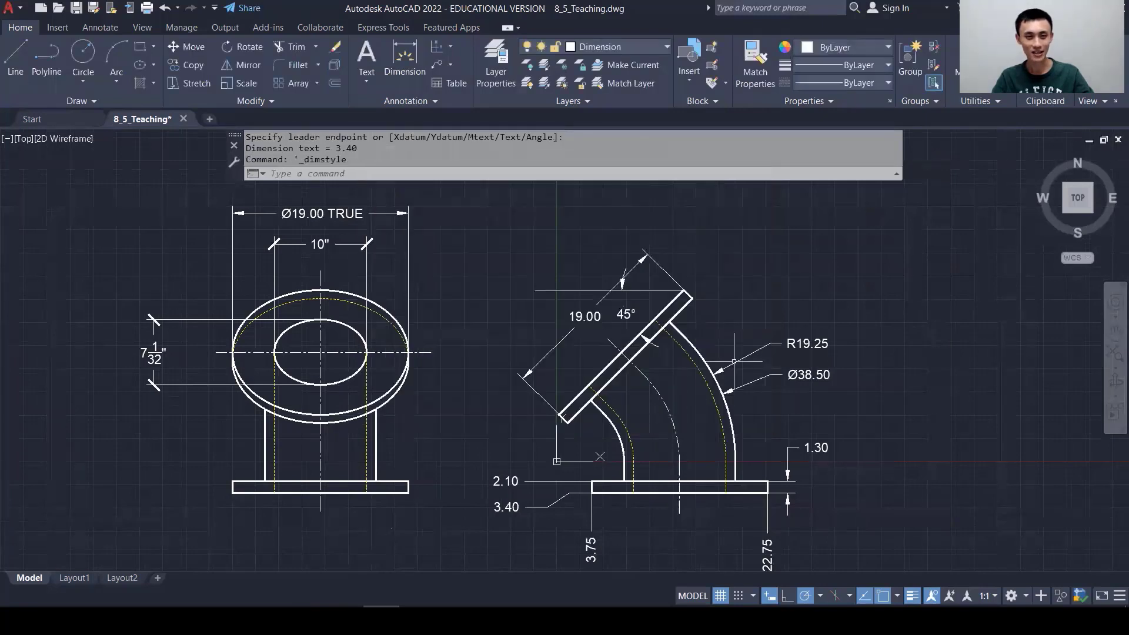